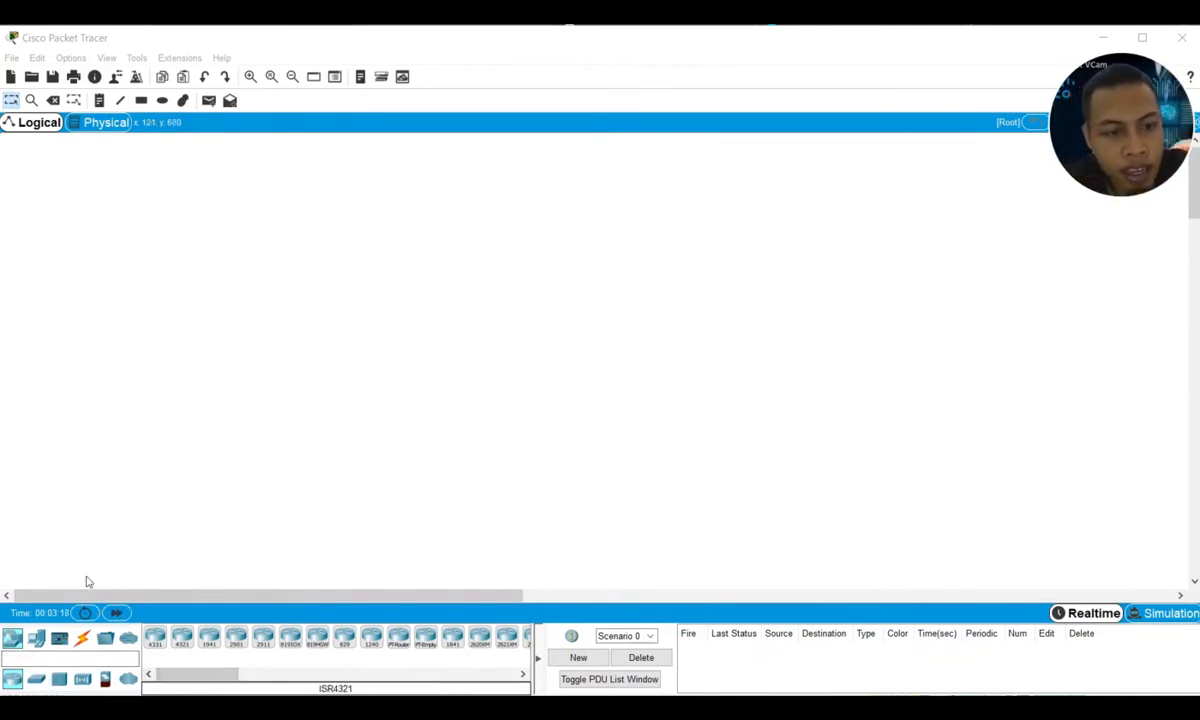
- Place a Server-PT end device in the empty workspace and reposition it at the upper middle of the canvas
left_click(36, 639)
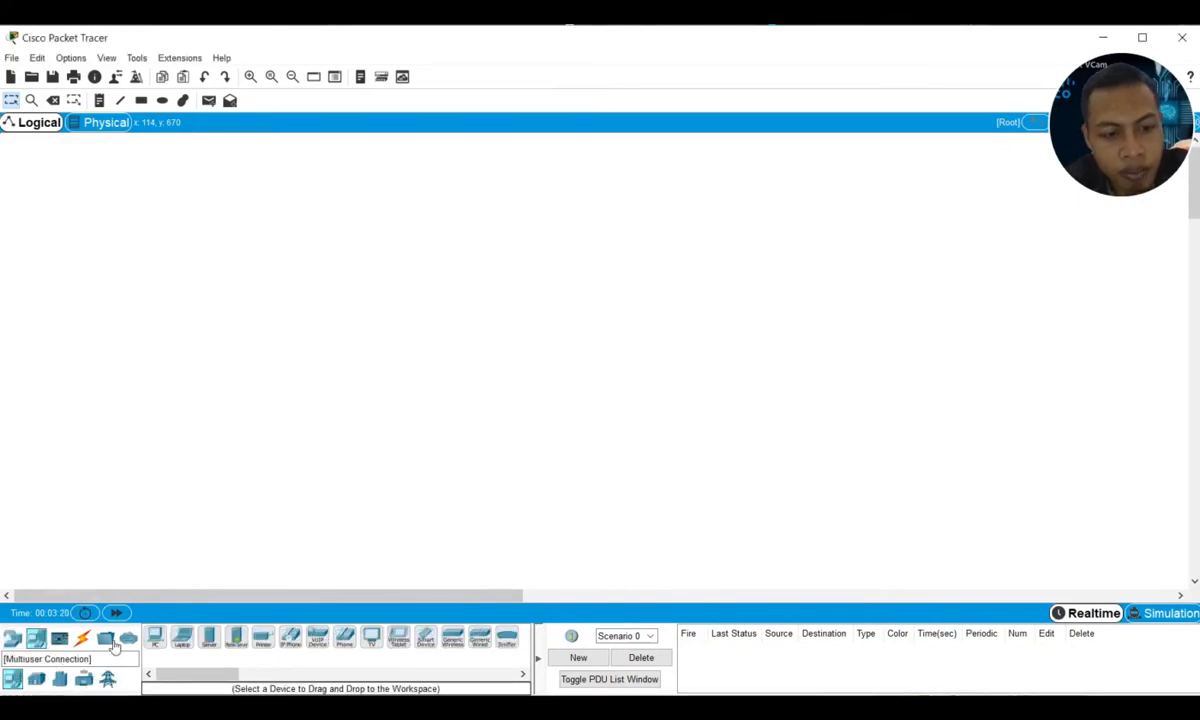
left_click(209, 641)
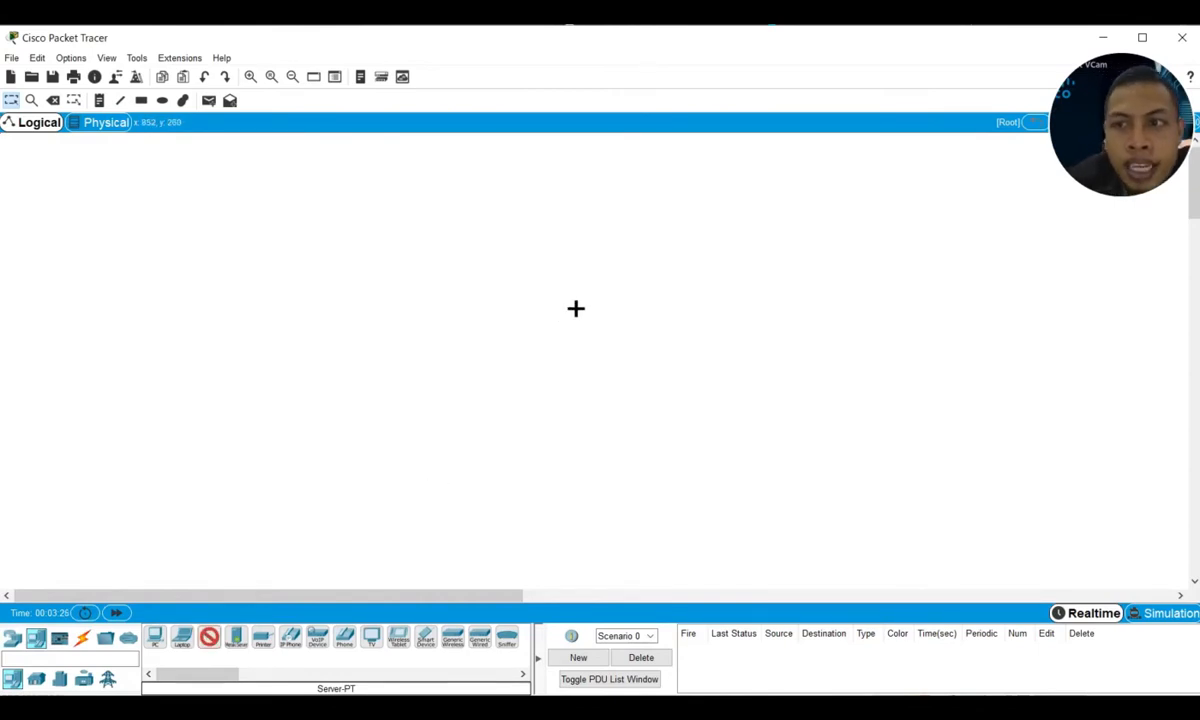
left_click(656, 220)
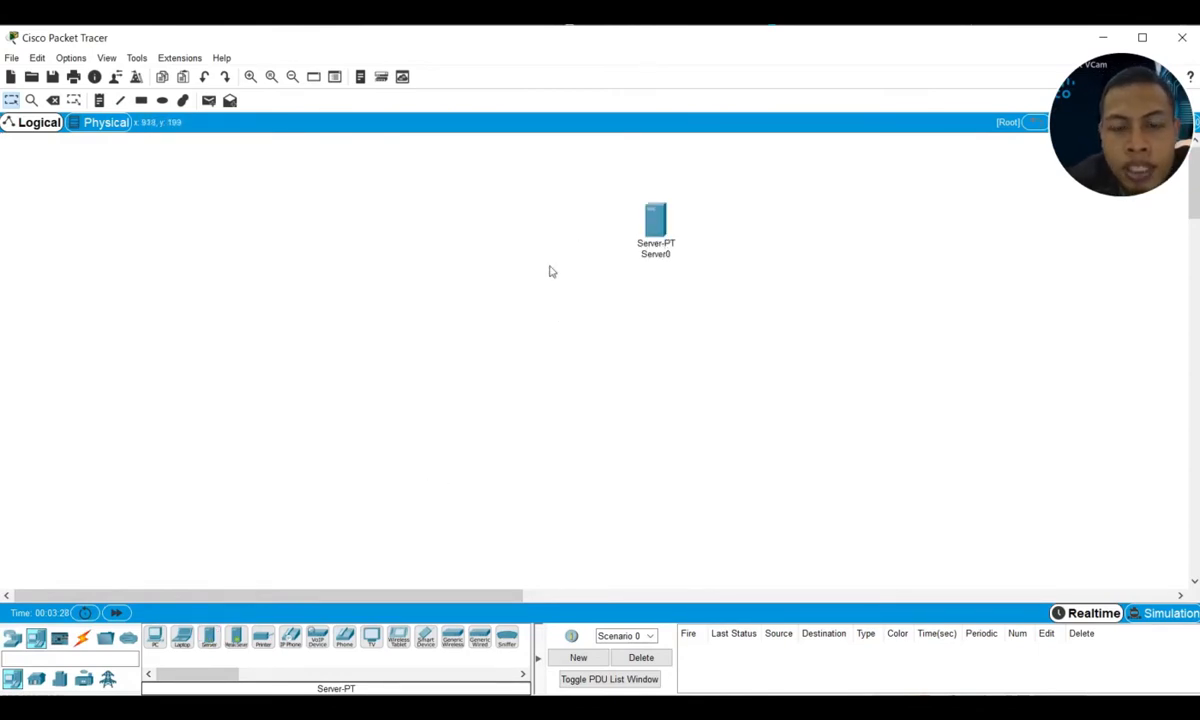
left_click(245, 82)
left_click(245, 82)
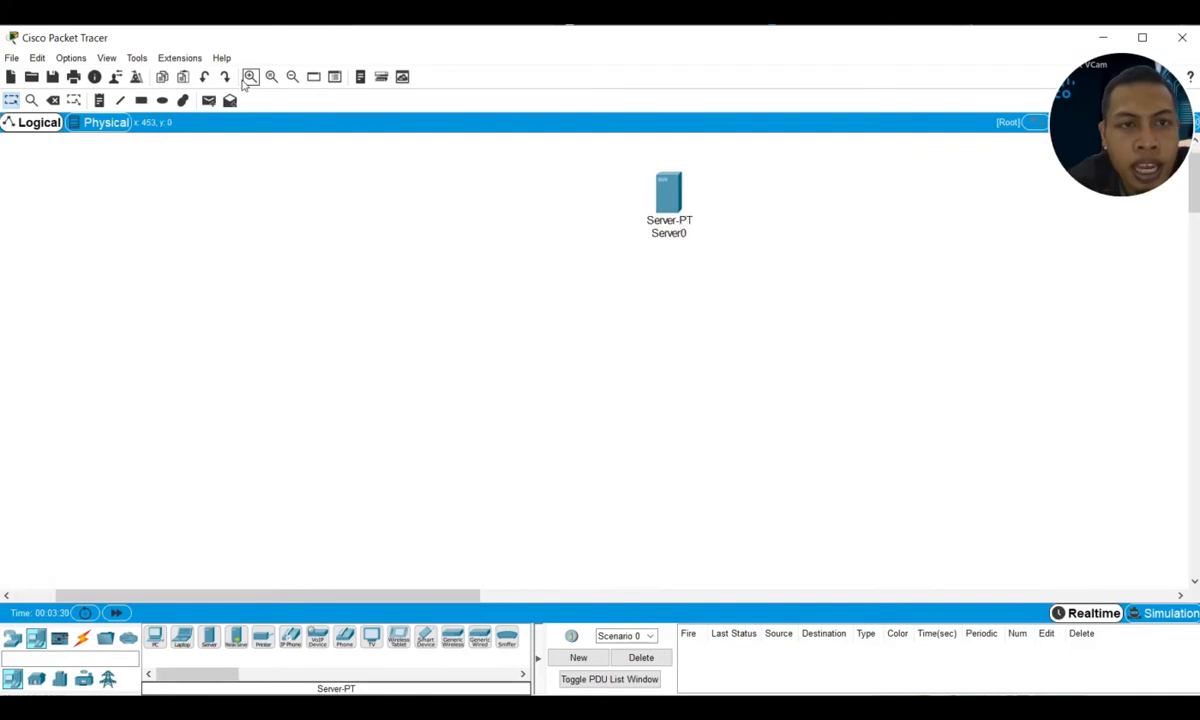
left_click(245, 82)
left_click(245, 82)
left_click(245, 82)
left_click_drag(688, 167, 555, 245)
left_click(251, 80)
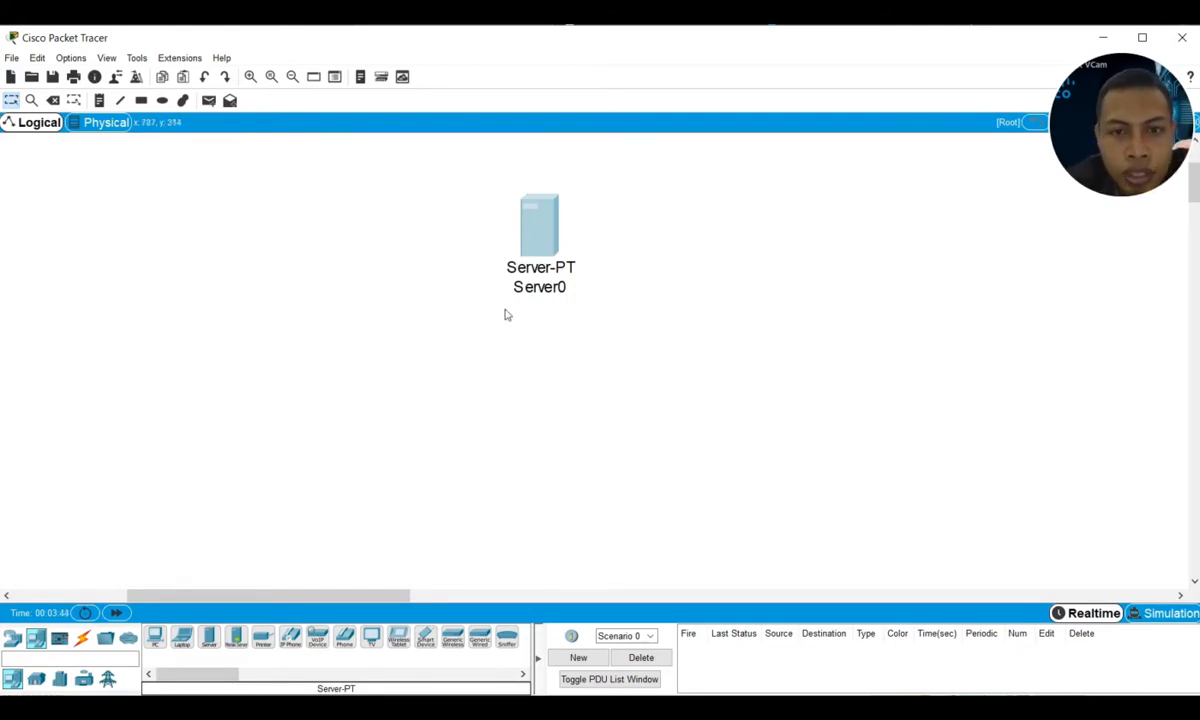
- Add a 2960 switch to the lower left of the server and nudge it slightly upward
left_click(12, 637)
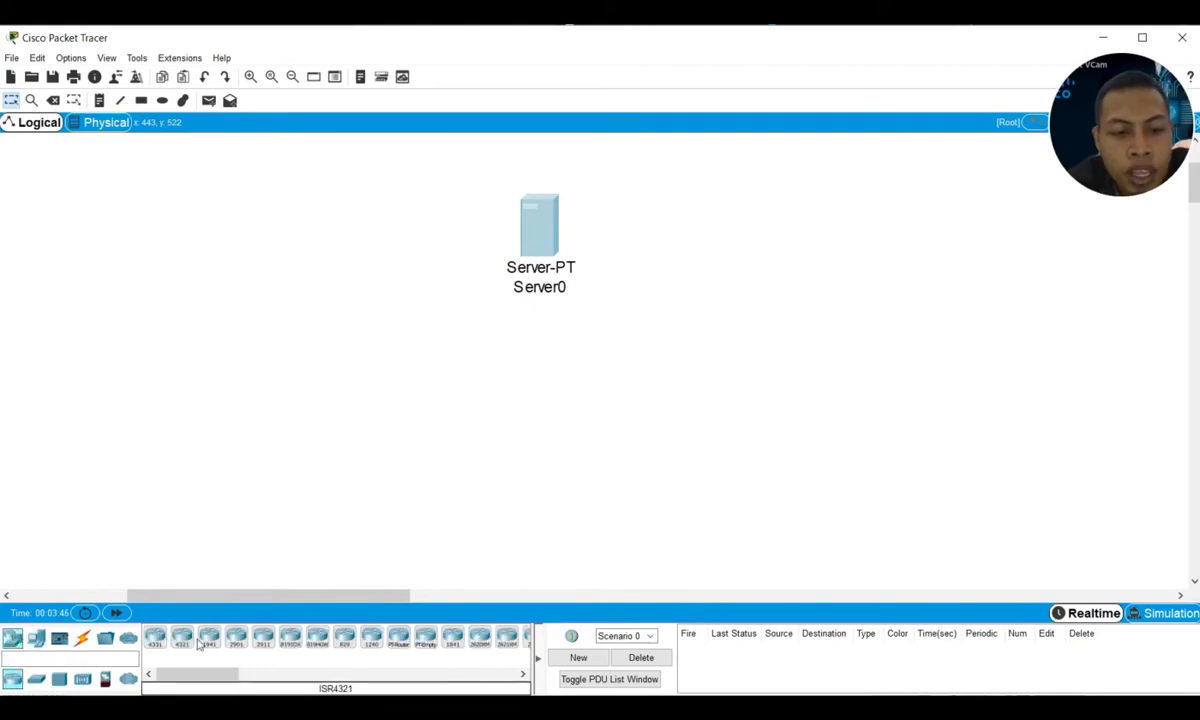
left_click(36, 679)
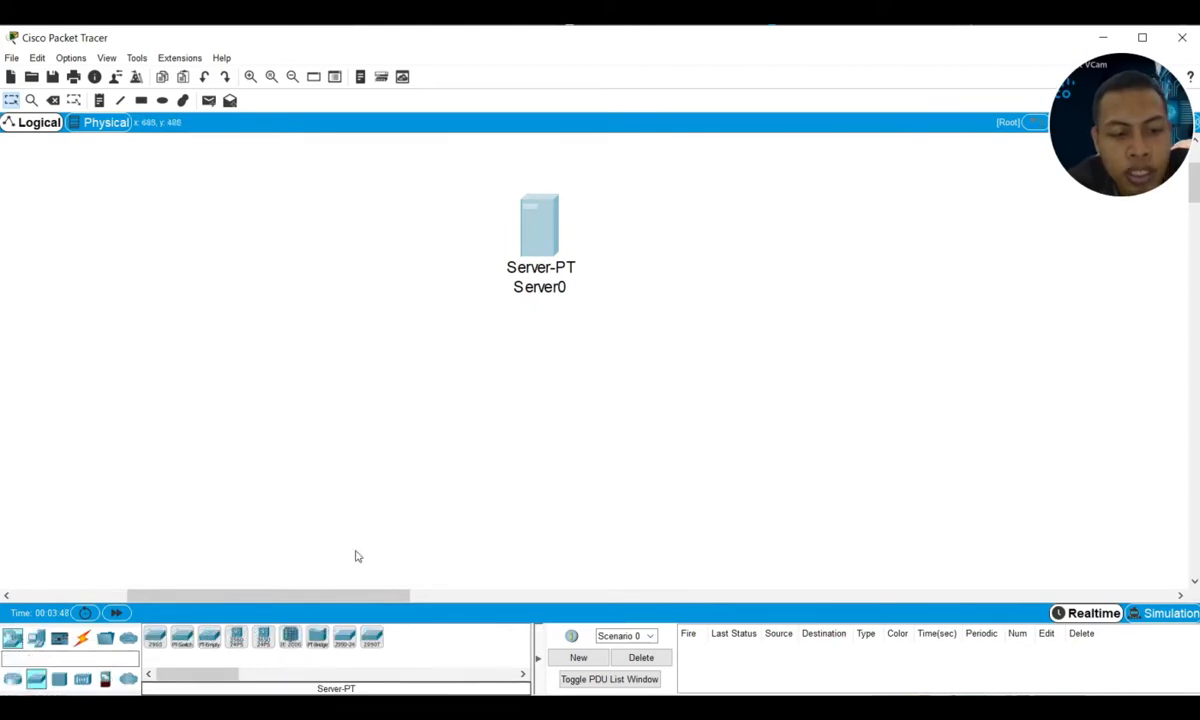
left_click(156, 639)
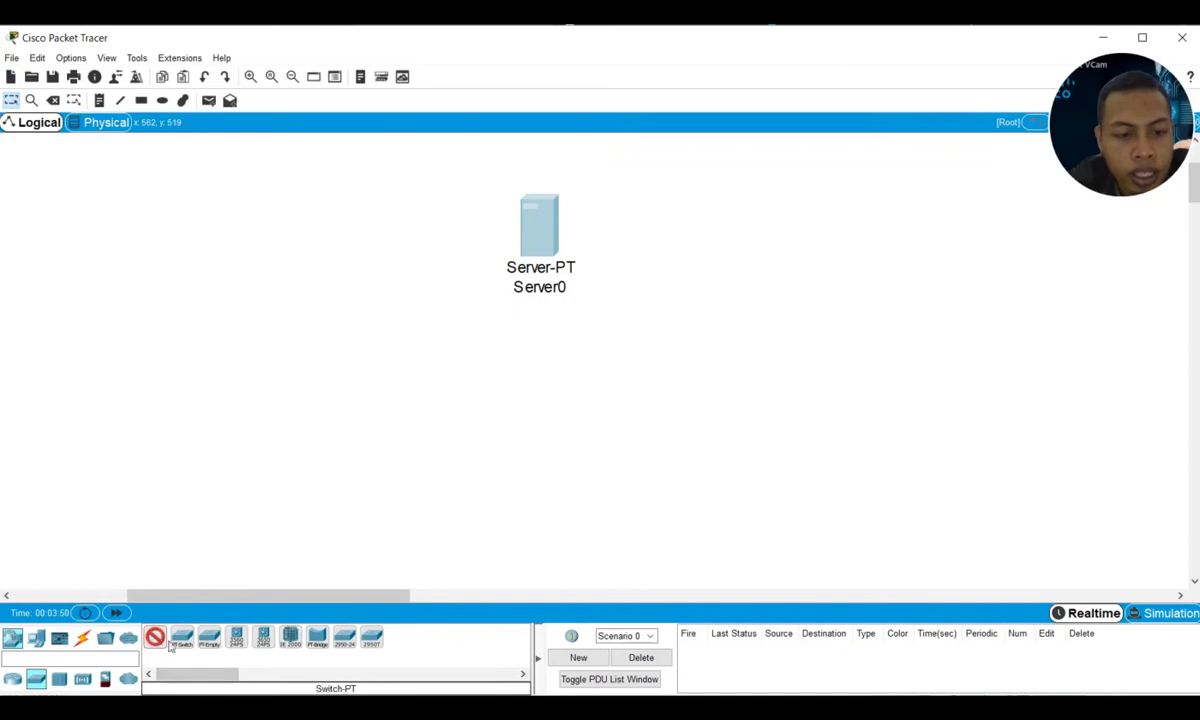
left_click(378, 291)
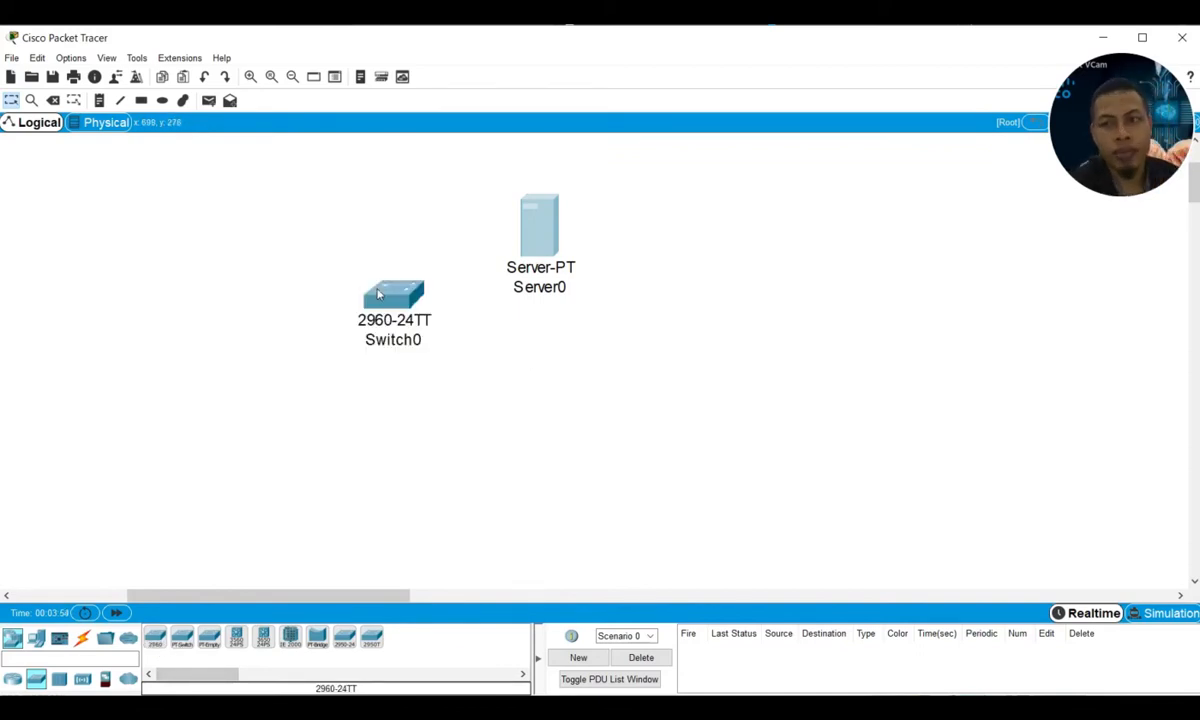
left_click_drag(382, 306, 369, 288)
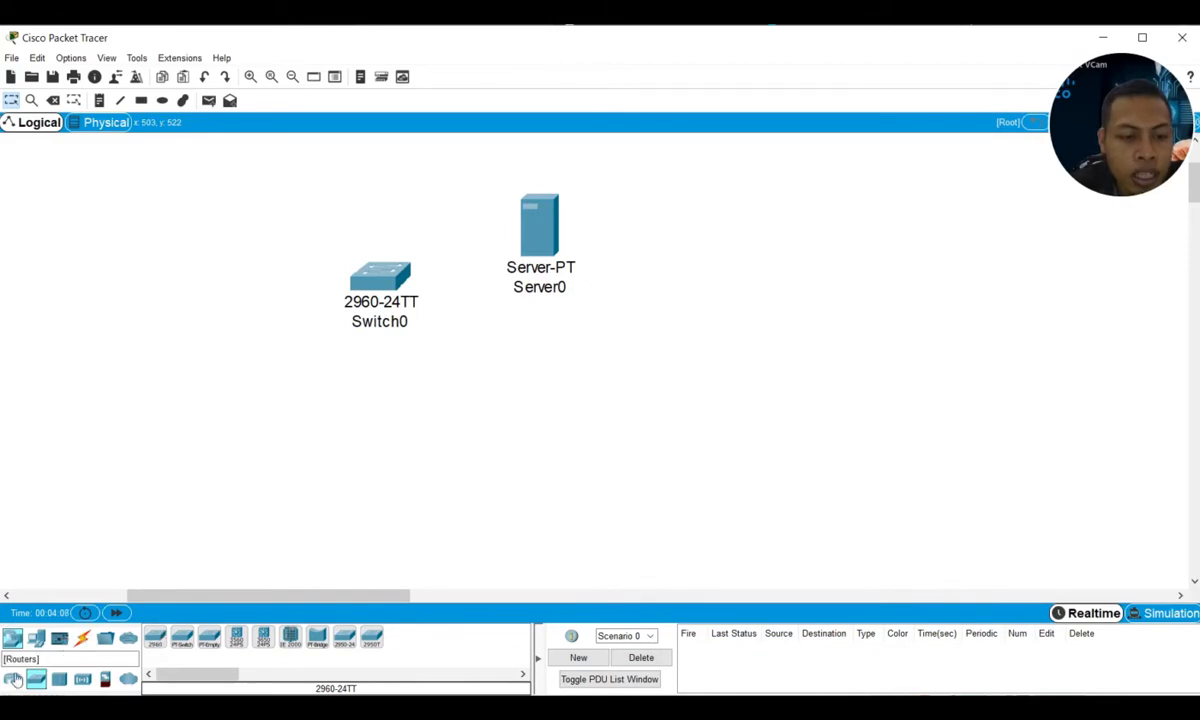
- Add a PC-PT end device and position it to the upper left of the switch
left_click(36, 638)
left_click(155, 637)
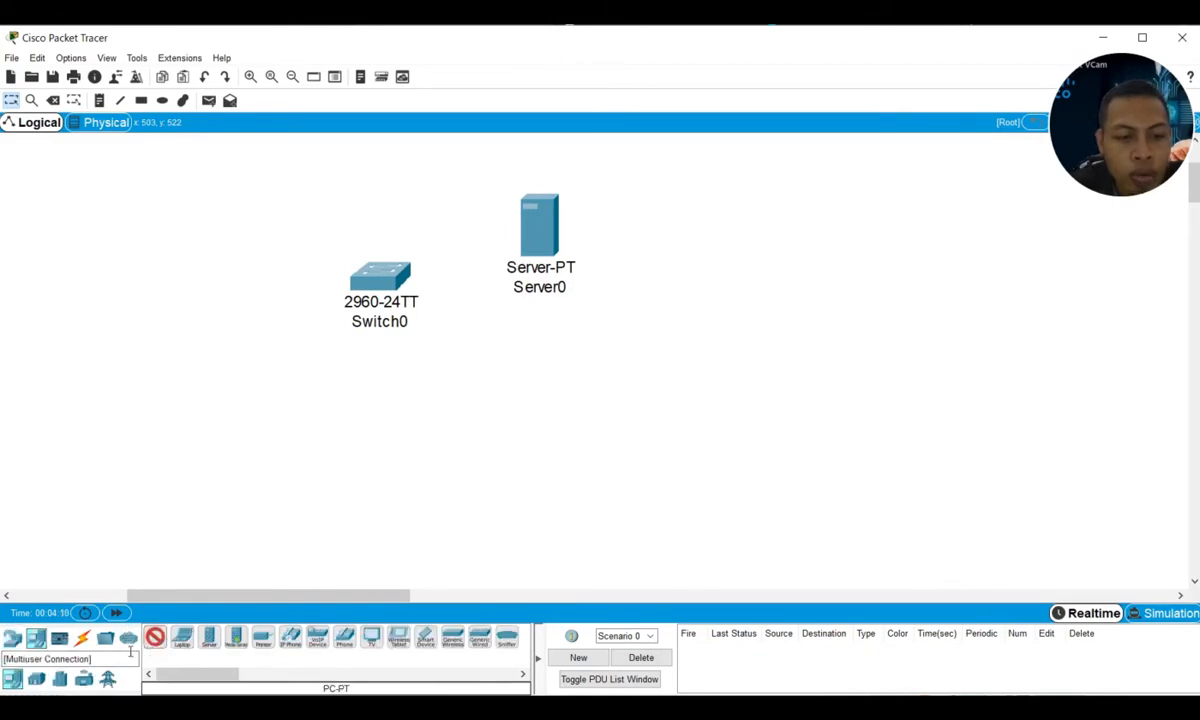
left_click(193, 280)
left_click_drag(195, 297, 164, 256)
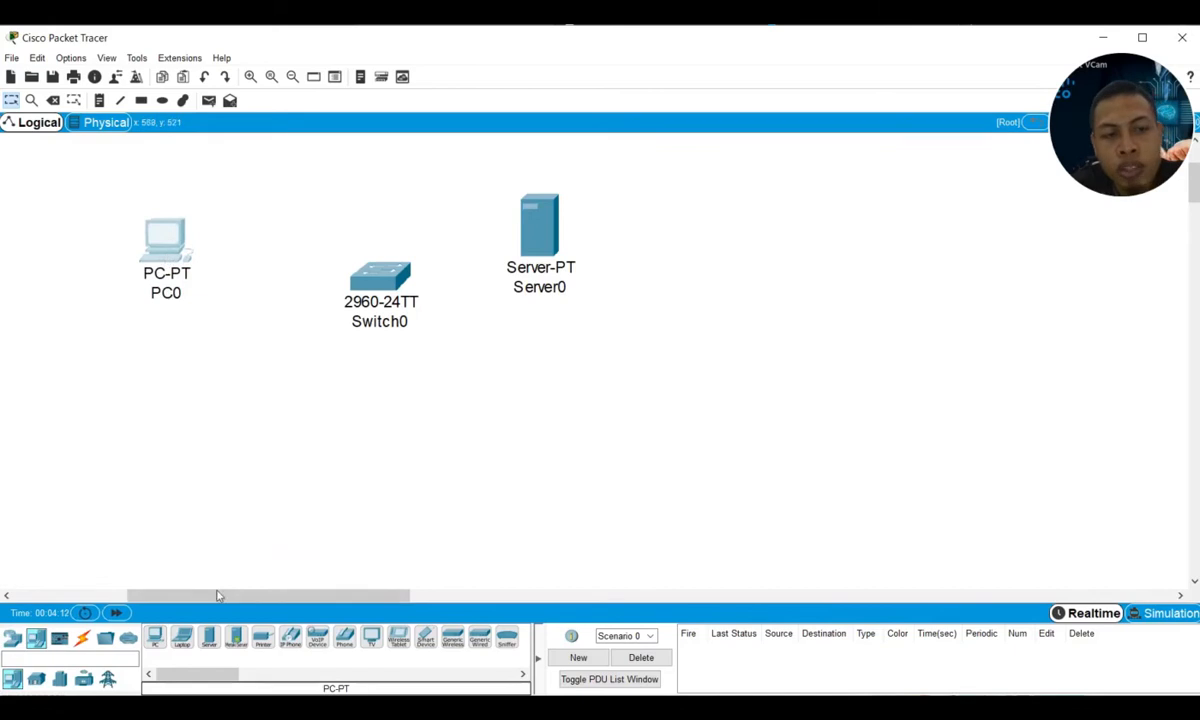
- Add two Laptop-PT devices stacked below the PC and move the switch closer to them
left_click(181, 637)
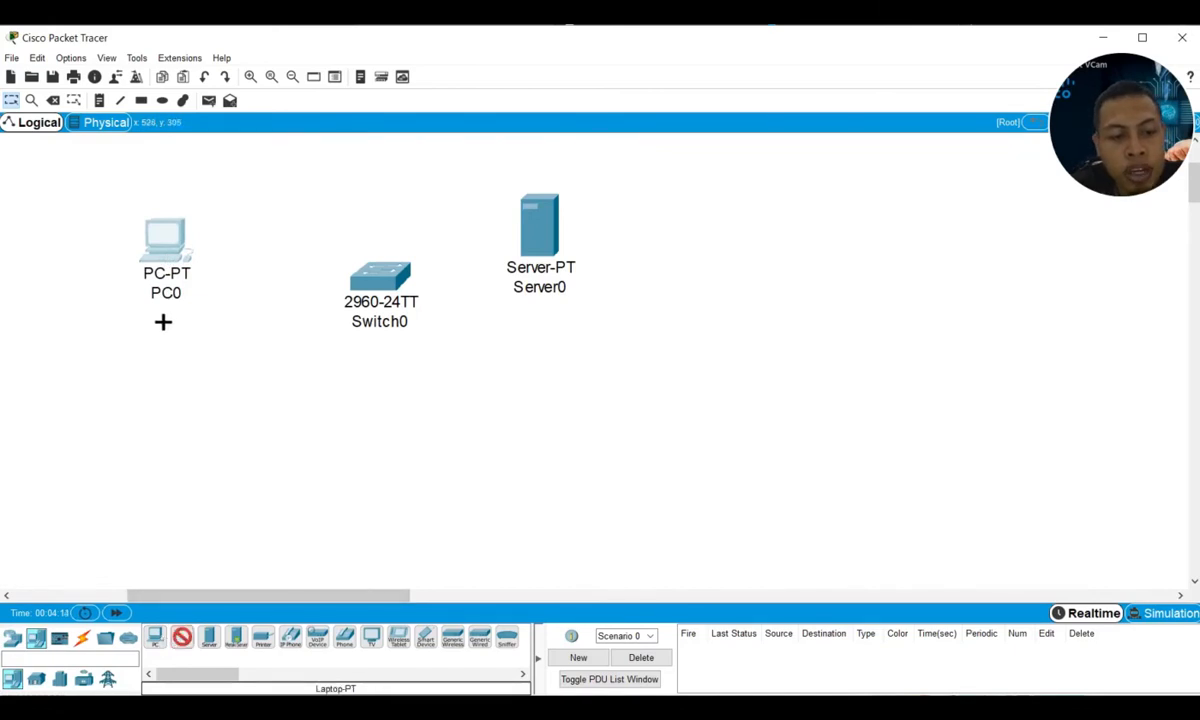
left_click(176, 340)
left_click(181, 637)
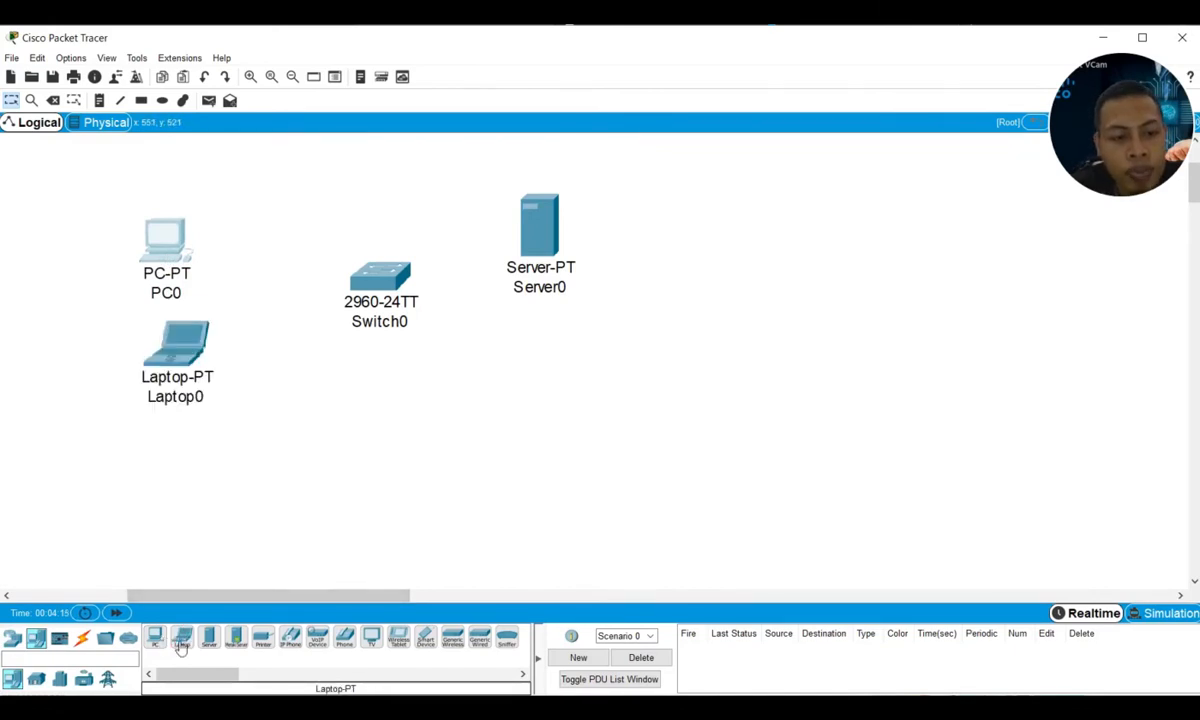
left_click(190, 445)
left_click_drag(178, 336, 155, 324)
left_click_drag(197, 445, 122, 400)
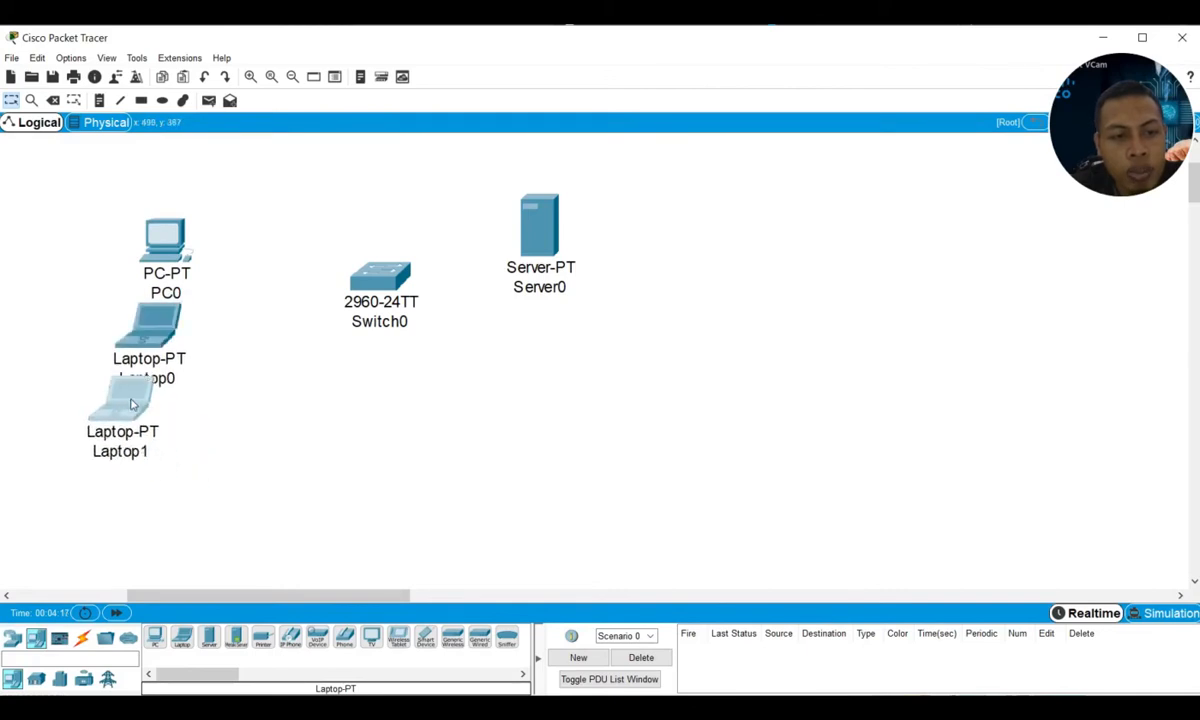
left_click_drag(383, 285, 323, 291)
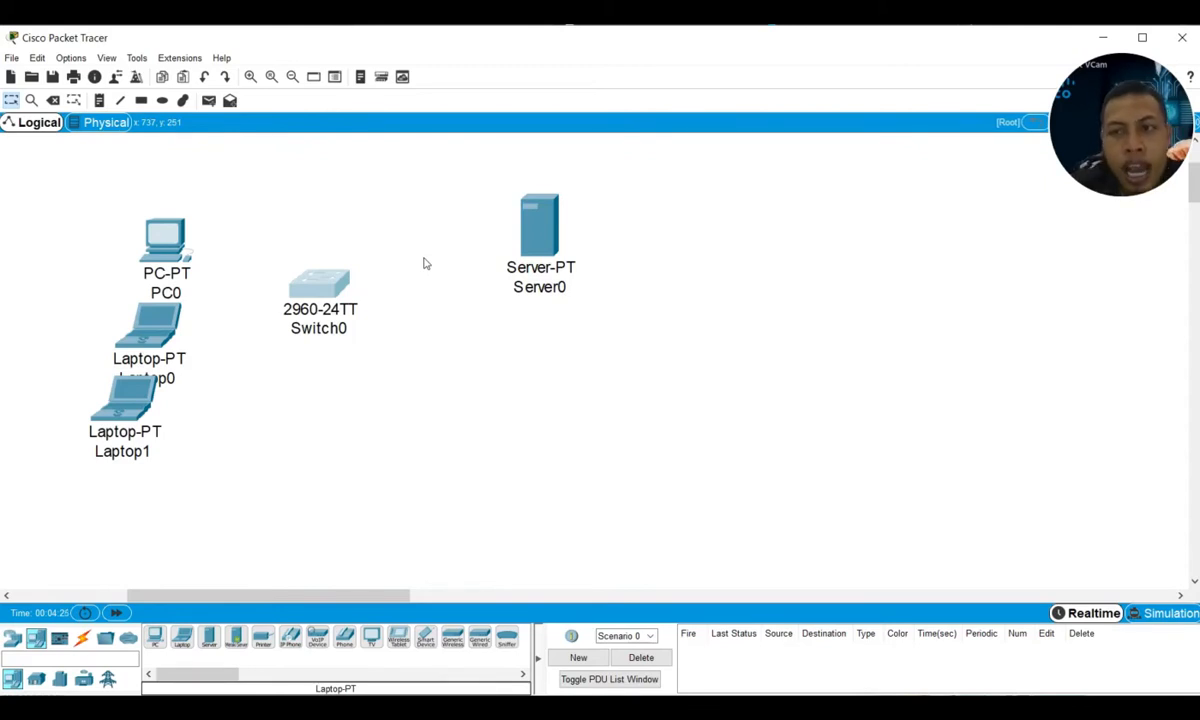
- Add a text note reading "IP DHCP SERVER VIA SERVER" and position it above the devices as a title
left_click(99, 100)
left_click(268, 194)
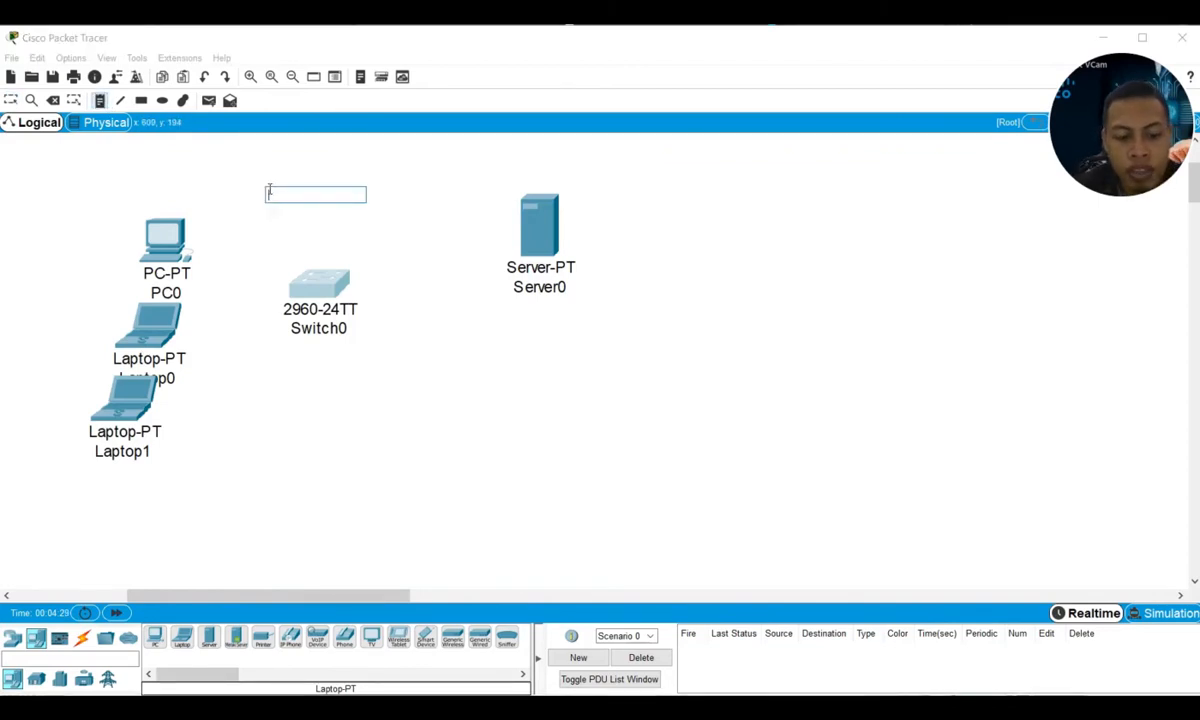
type("IP")
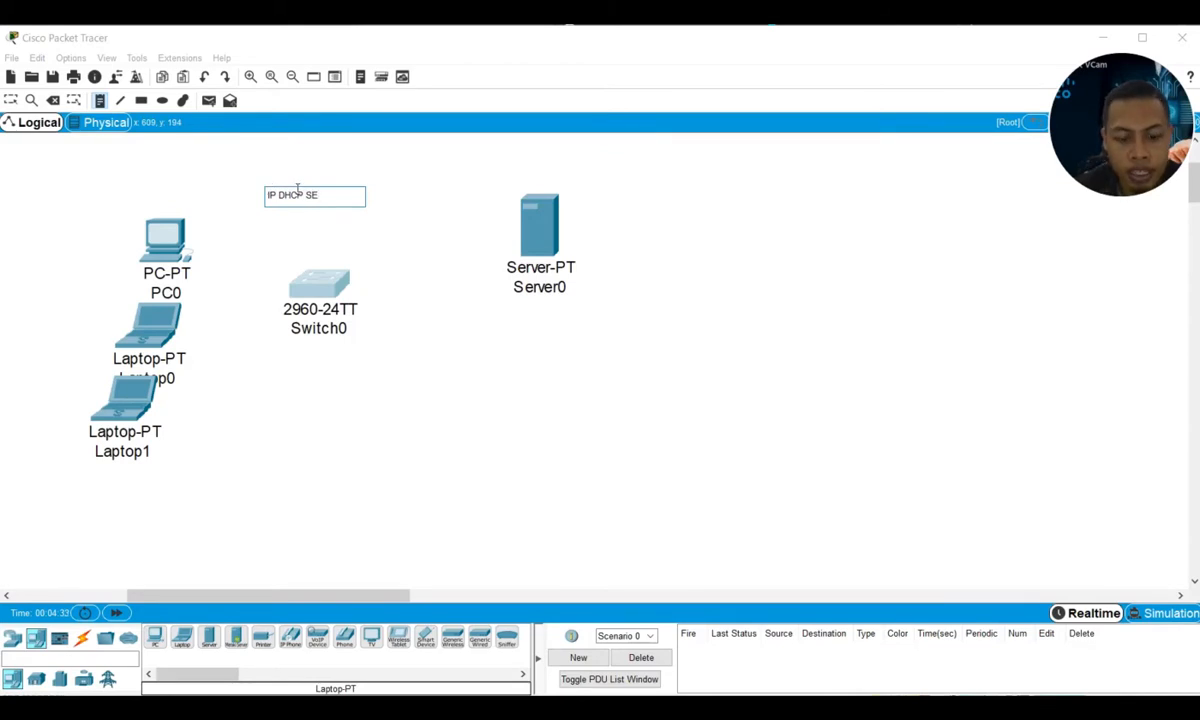
type("DHCP SERVER V")
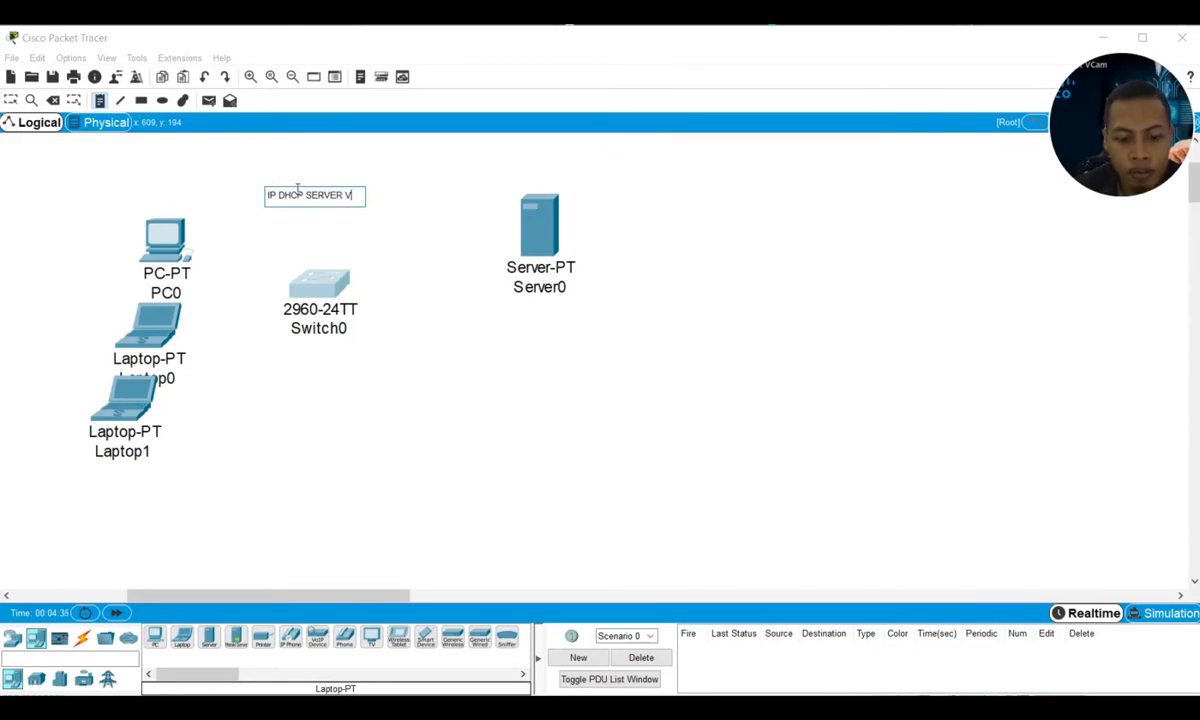
type("IA")
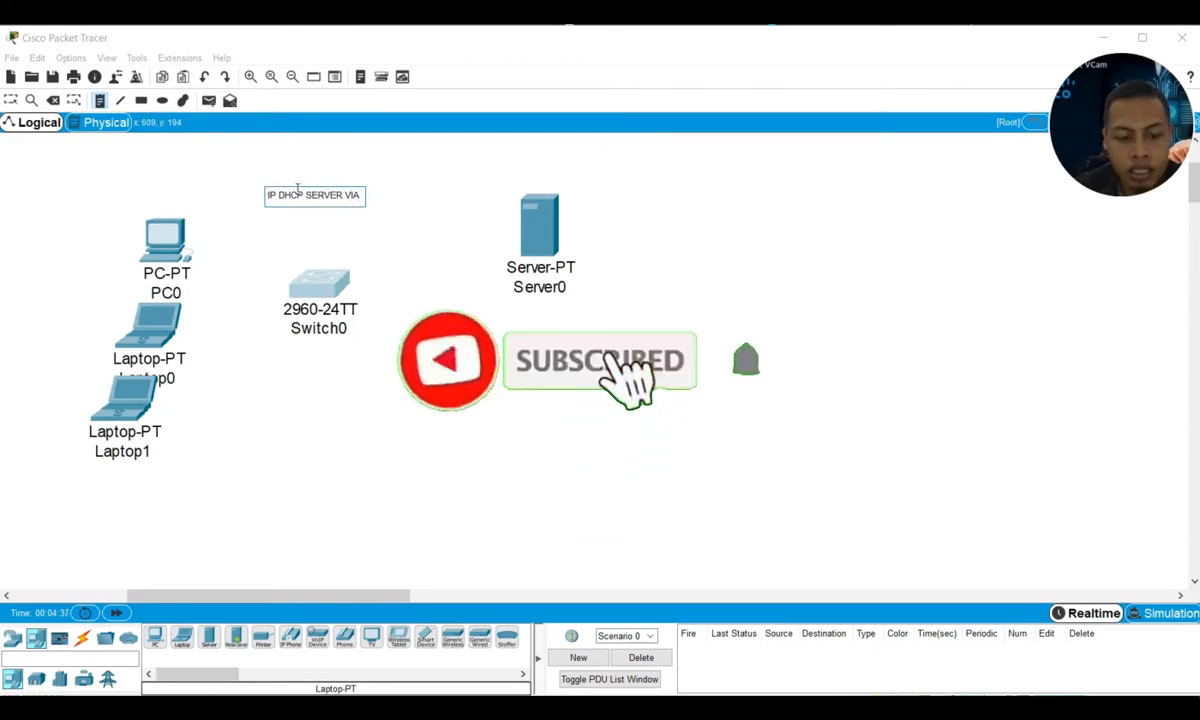
type(" SE")
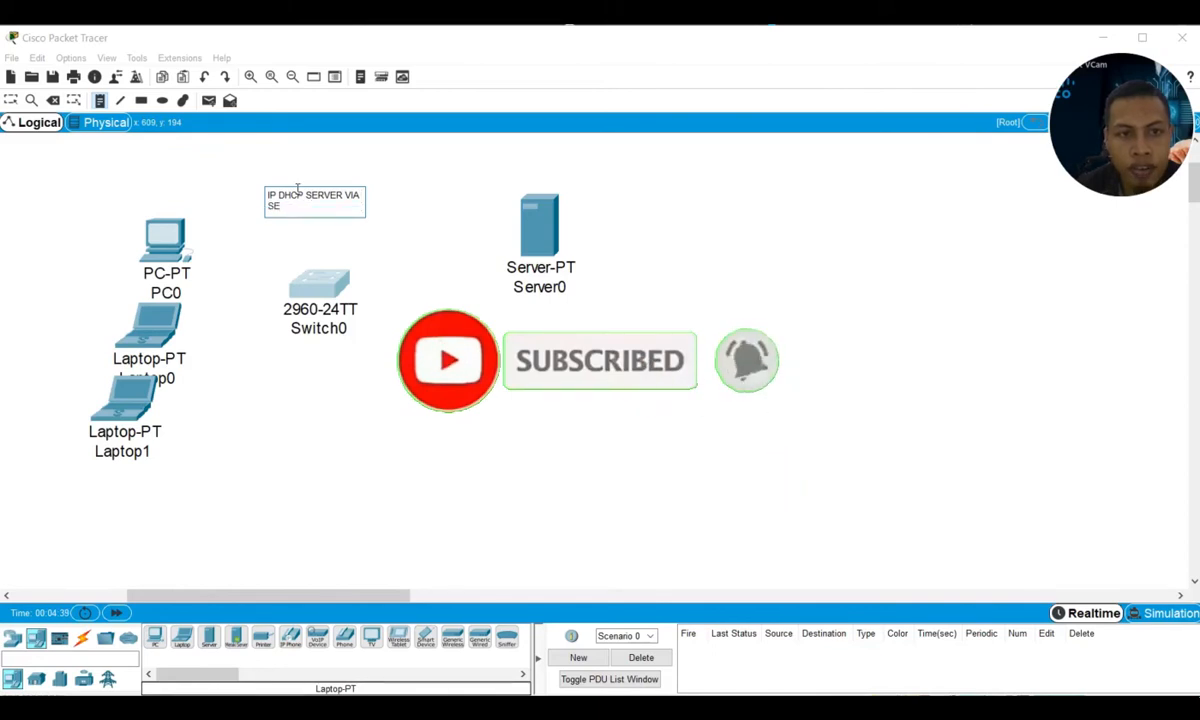
type("RVER")
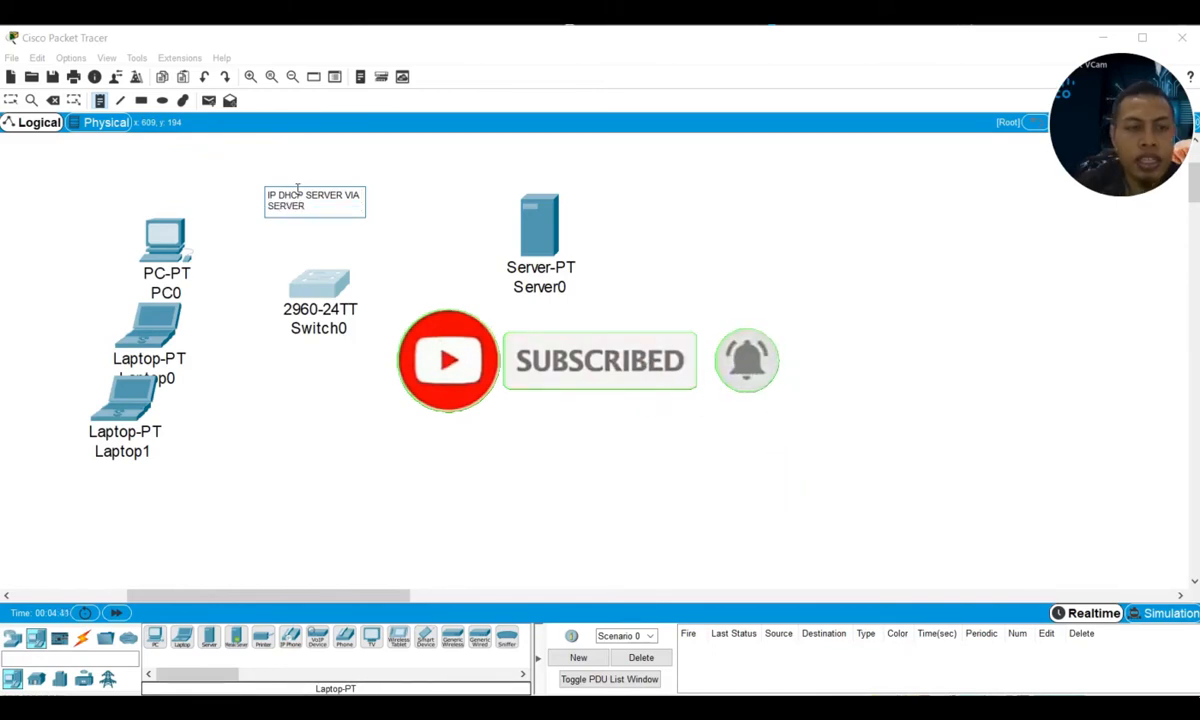
left_click(11, 99)
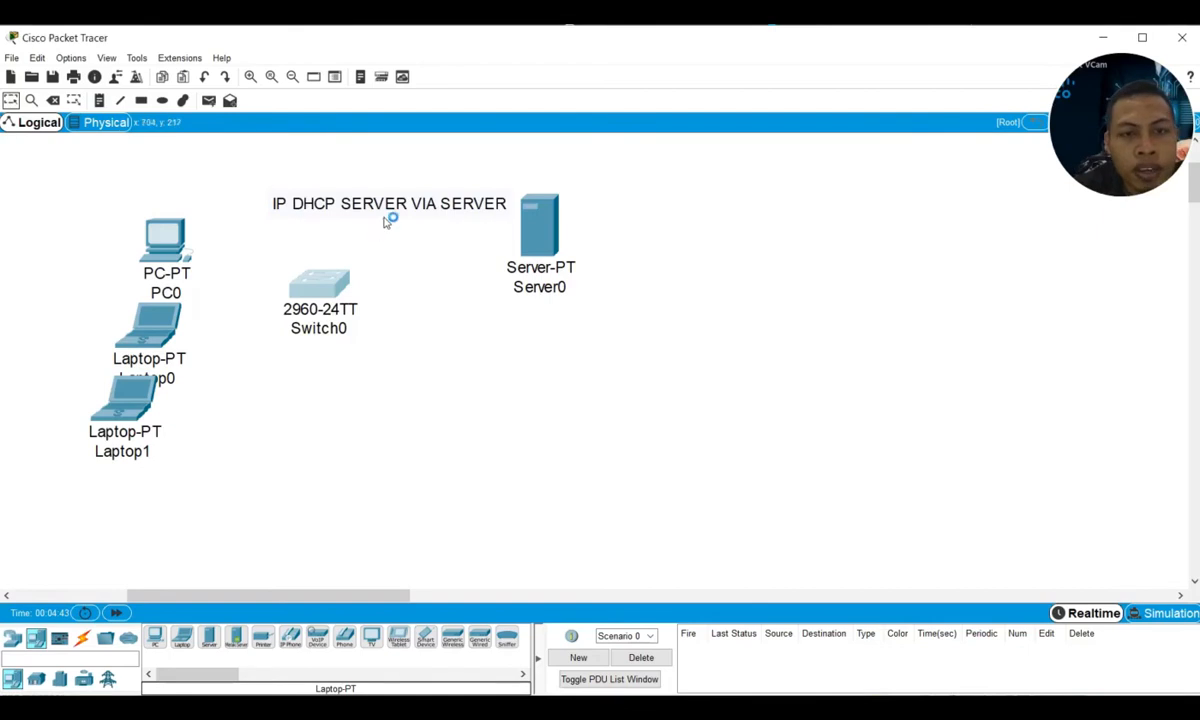
left_click_drag(396, 209, 386, 164)
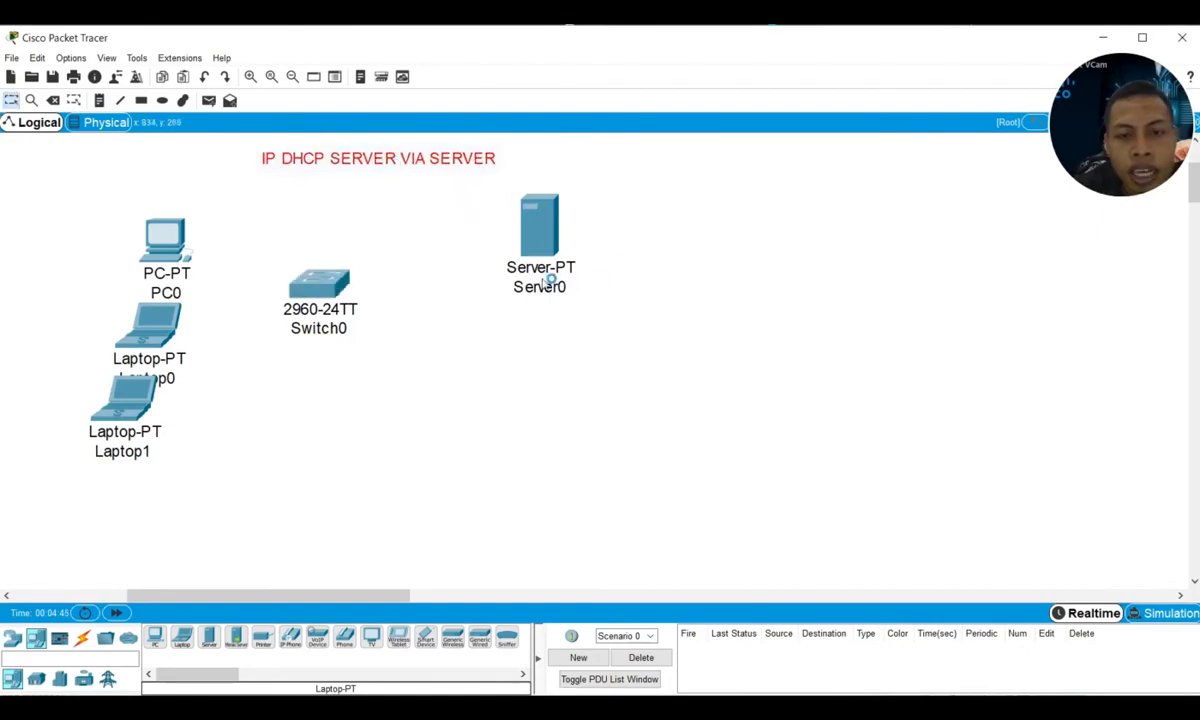
- Rename the server's display label to "IP DHCP"
left_click(539, 286)
left_click_drag(584, 286, 459, 285)
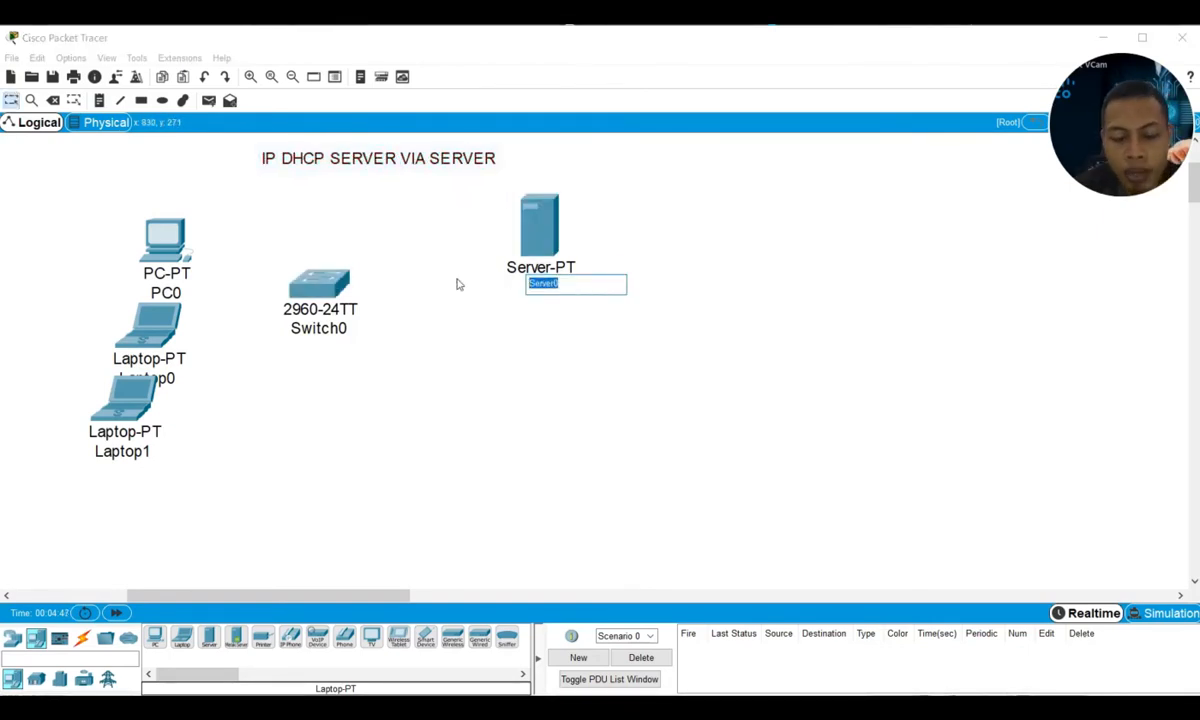
type("IP DHCP")
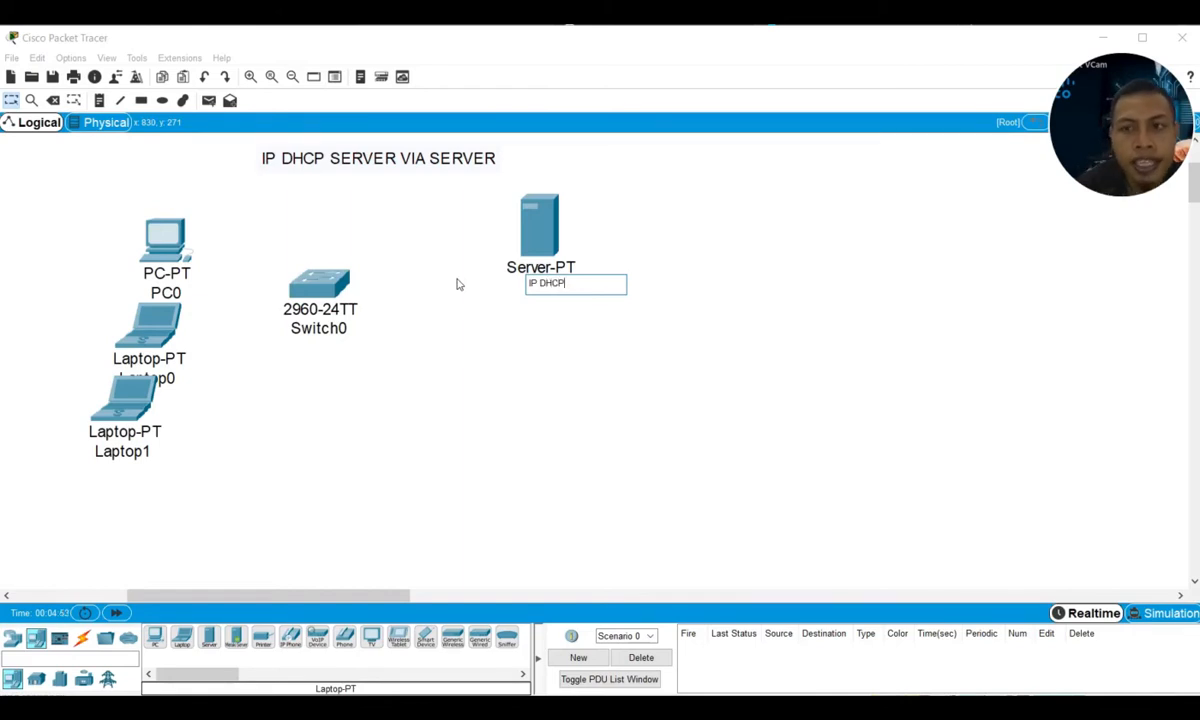
key("Return")
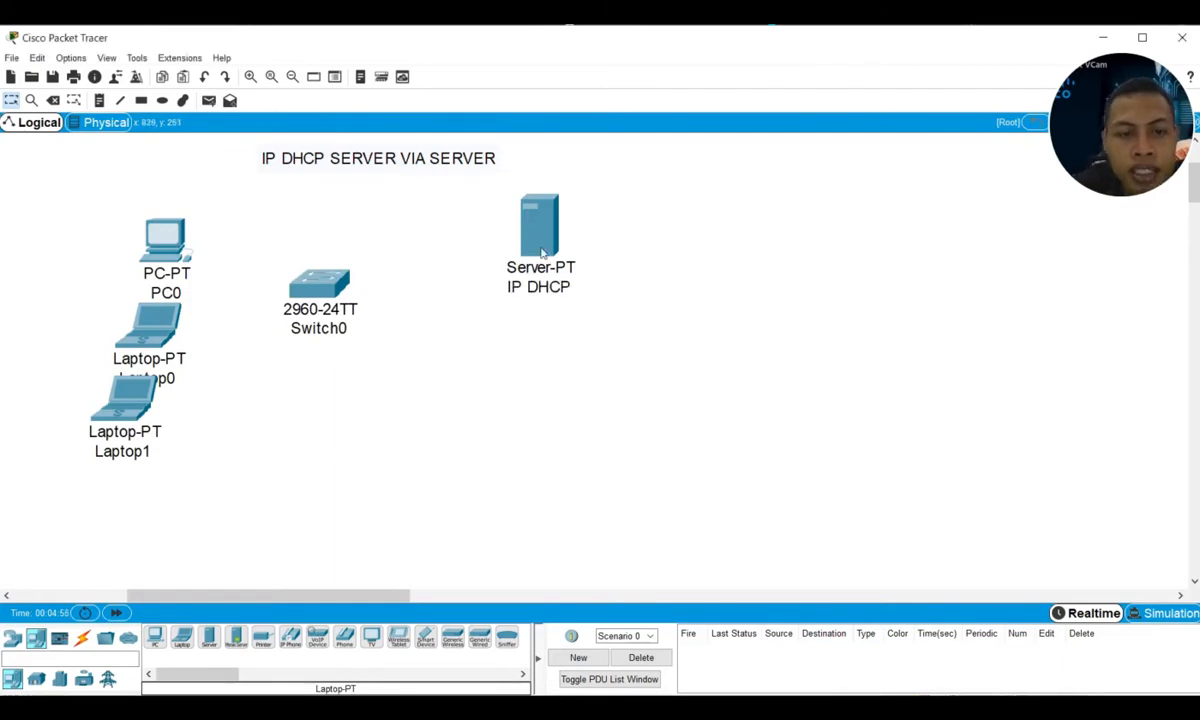
- Rename the 2960 switch's display label to "S1"
left_click(318, 328)
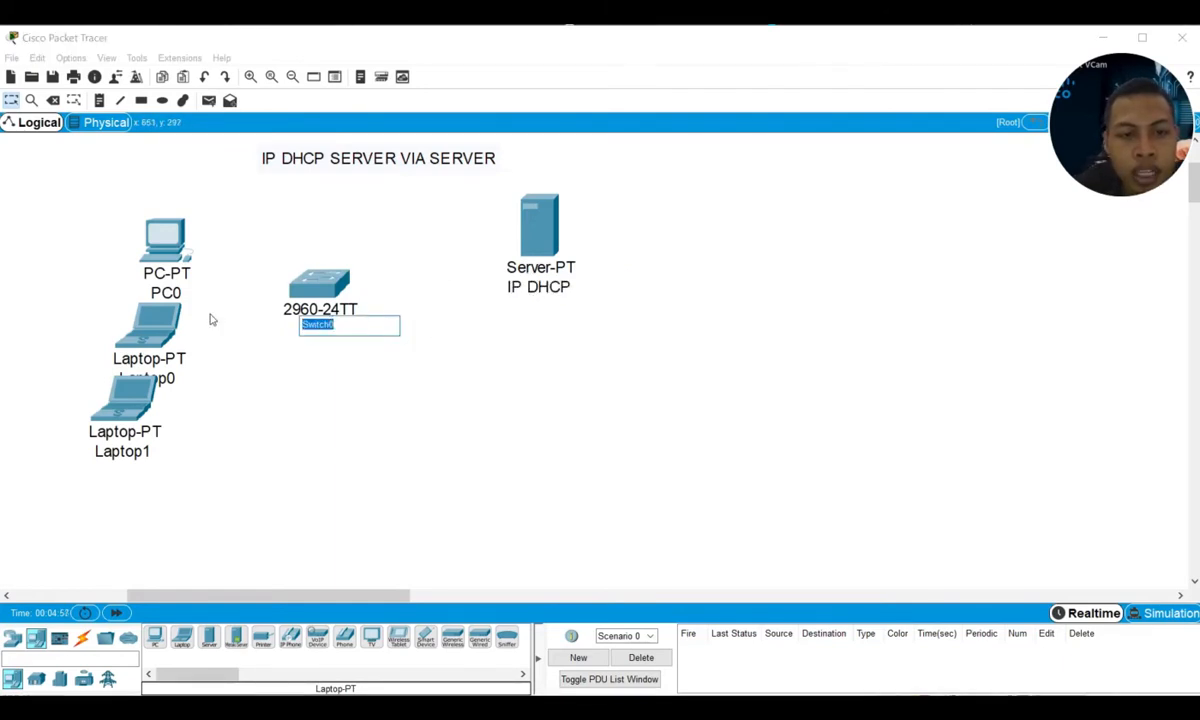
type("S1")
key("Return")
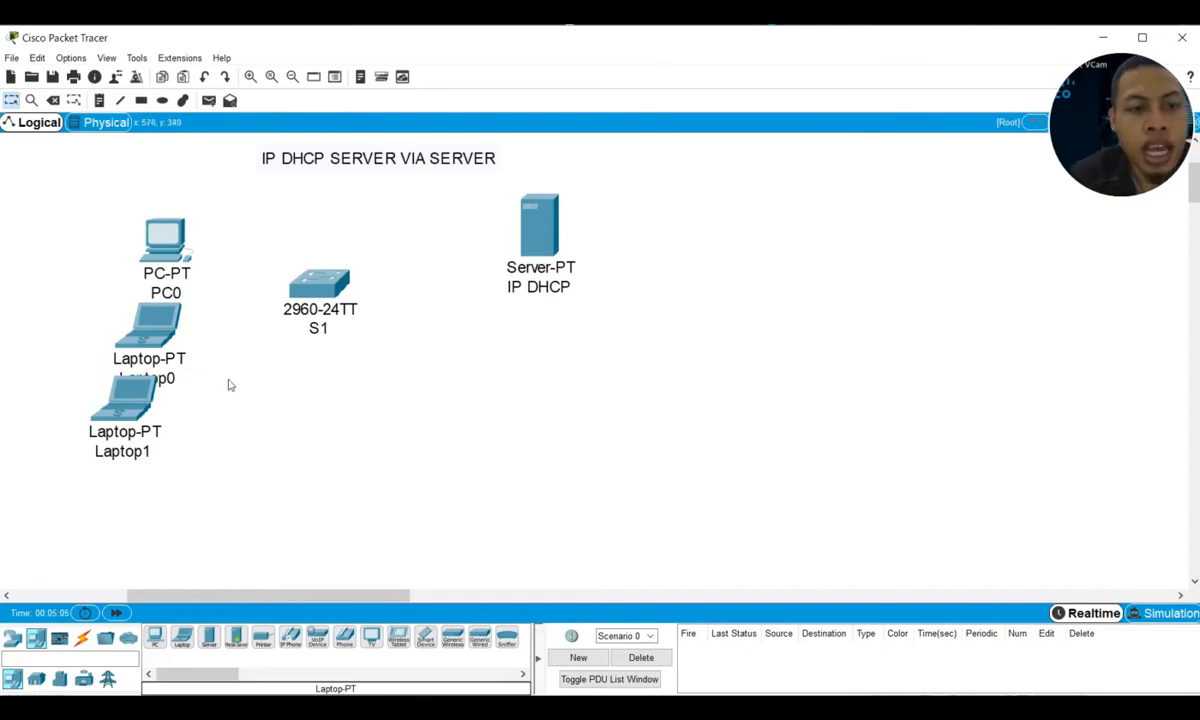
- Spread the two laptops apart below the PC so that none of the device labels overlap
left_click_drag(127, 374, 124, 394)
left_click_drag(158, 314, 103, 315)
left_click_drag(116, 426, 158, 392)
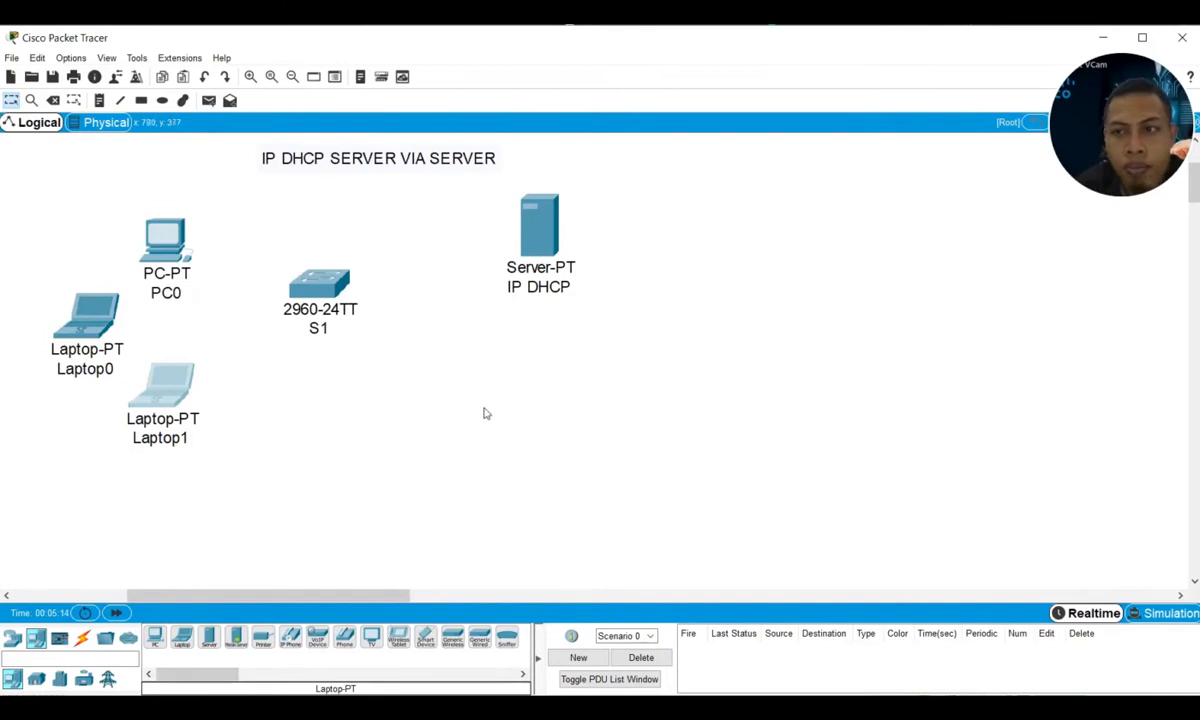
- Connect PC0's FastEthernet0 port to FastEthernet0/1 on switch S1 with a copper straight-through cable
left_click(82, 638)
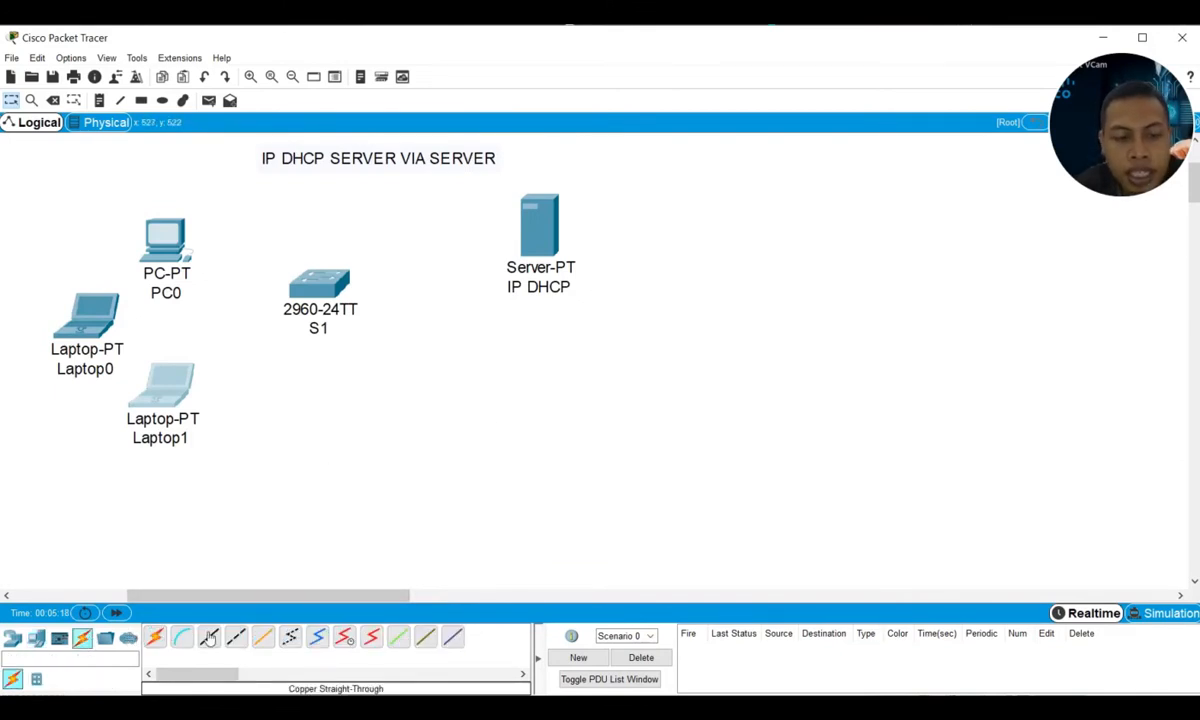
left_click(208, 637)
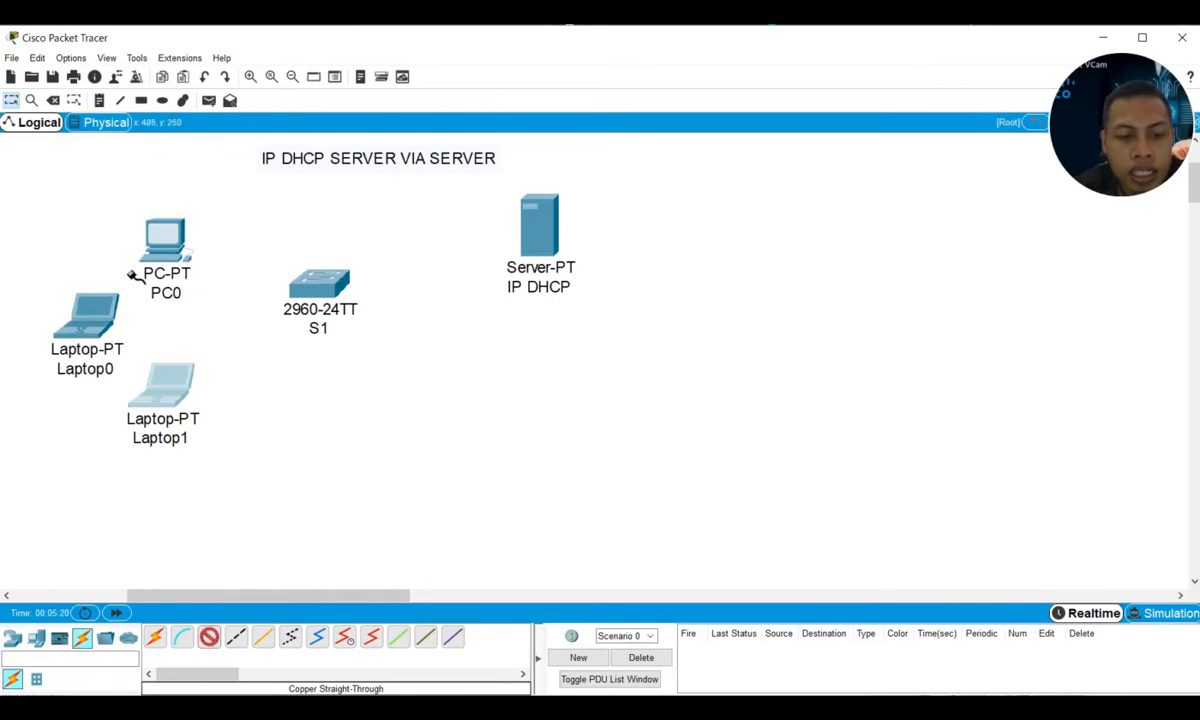
left_click(163, 238)
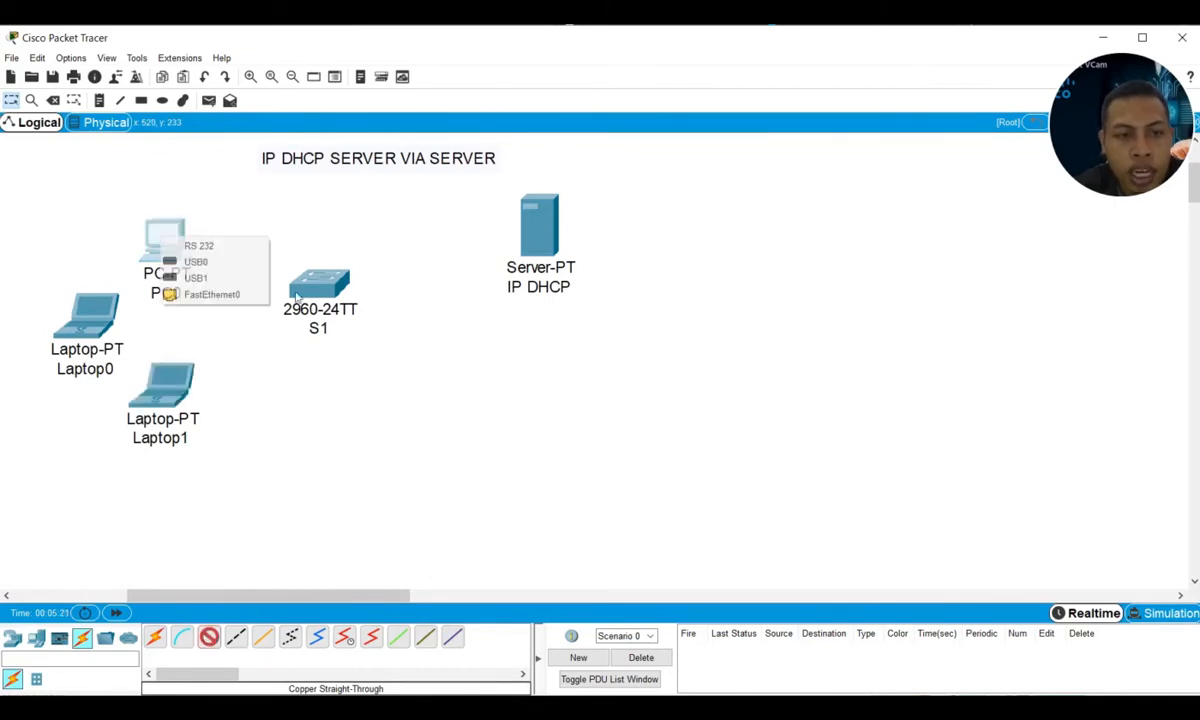
left_click(212, 295)
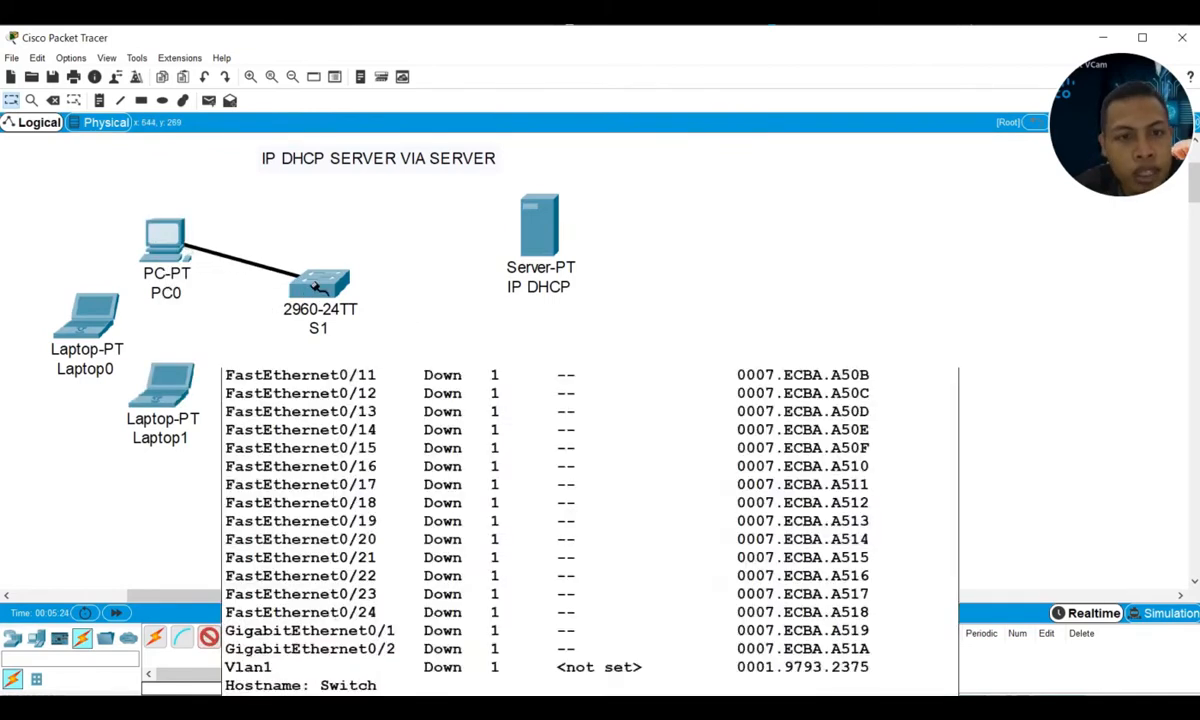
left_click(314, 286)
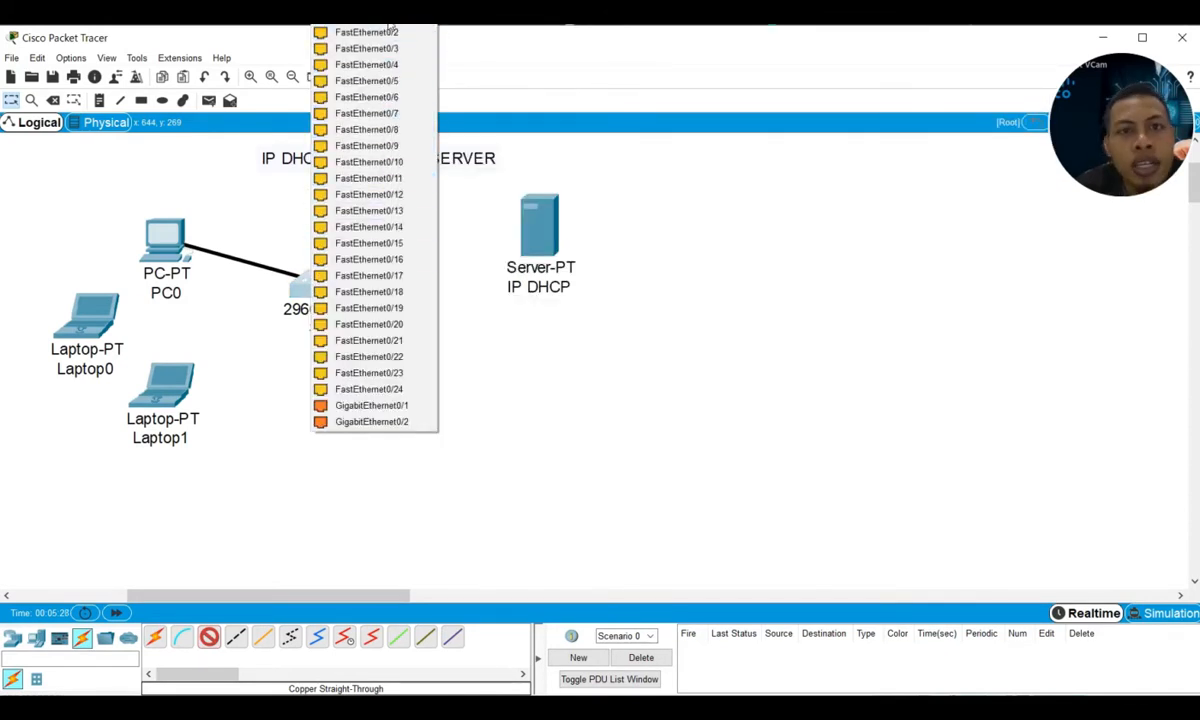
left_click(389, 27)
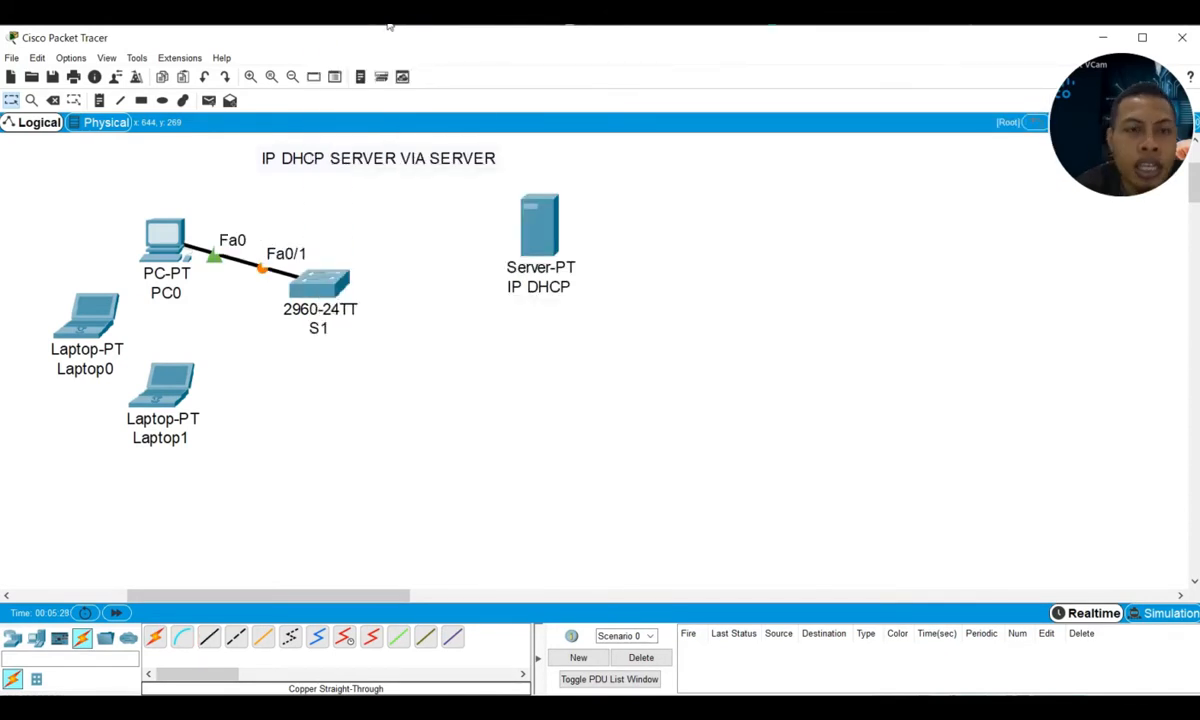
- Connect Laptop0's FastEthernet0 port to FastEthernet0/2 on switch S1 with a copper straight-through cable
left_click(206, 638)
left_click(102, 308)
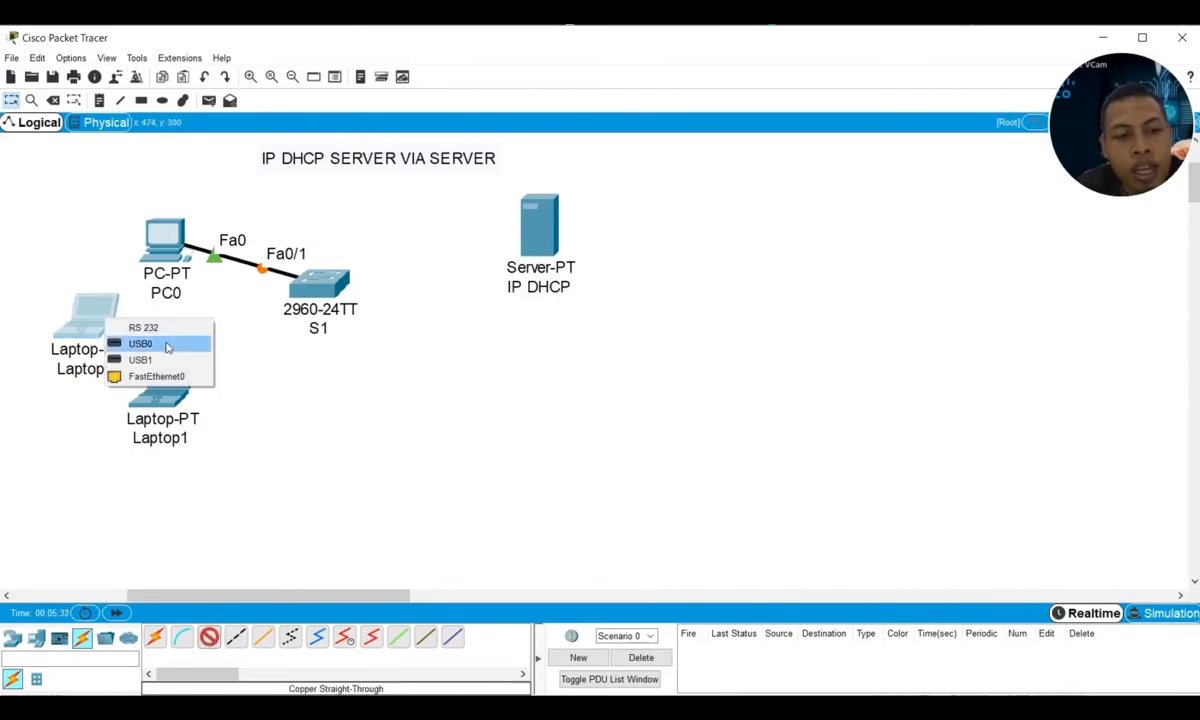
left_click(158, 376)
left_click(304, 296)
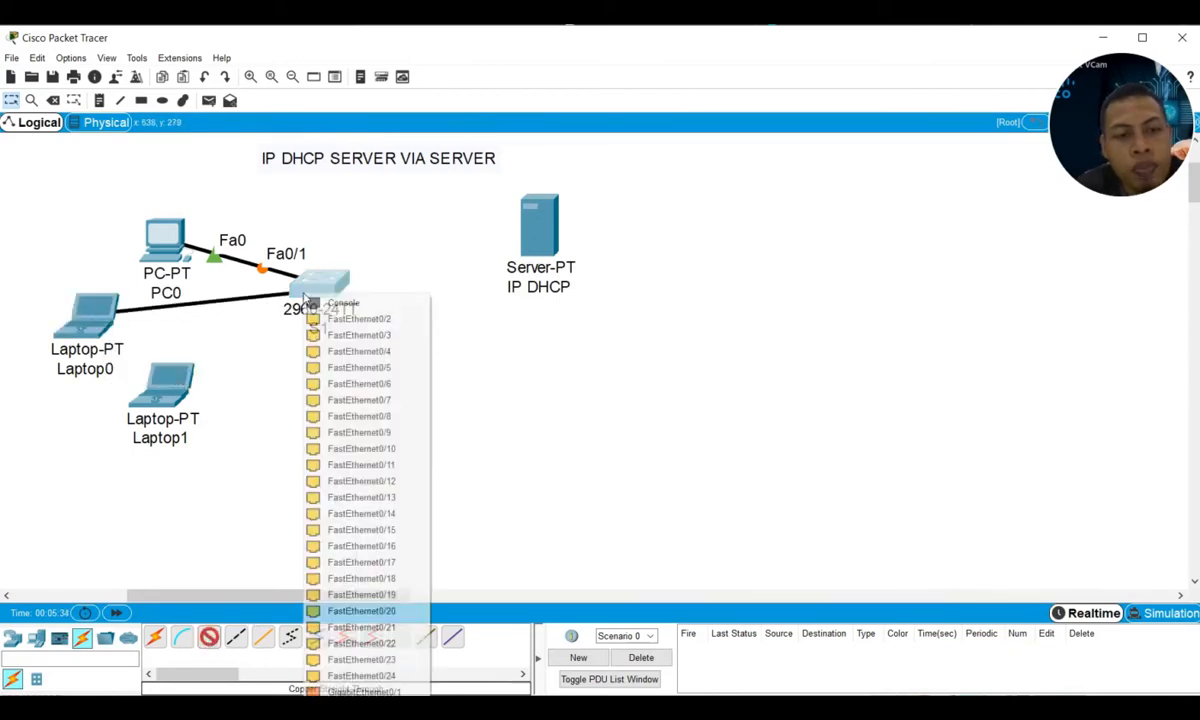
left_click(340, 318)
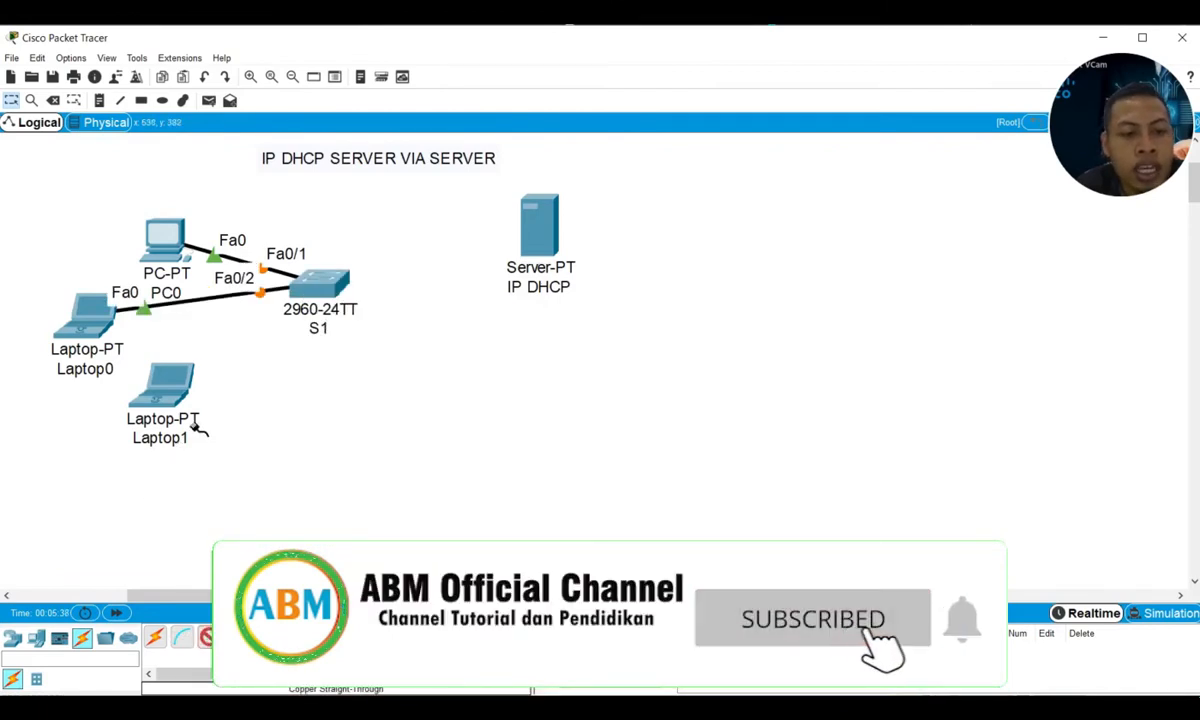
- Connect Laptop1's FastEthernet0 port to FastEthernet0/4 on switch S1 with a copper straight-through cable
left_click(168, 395)
left_click(212, 461)
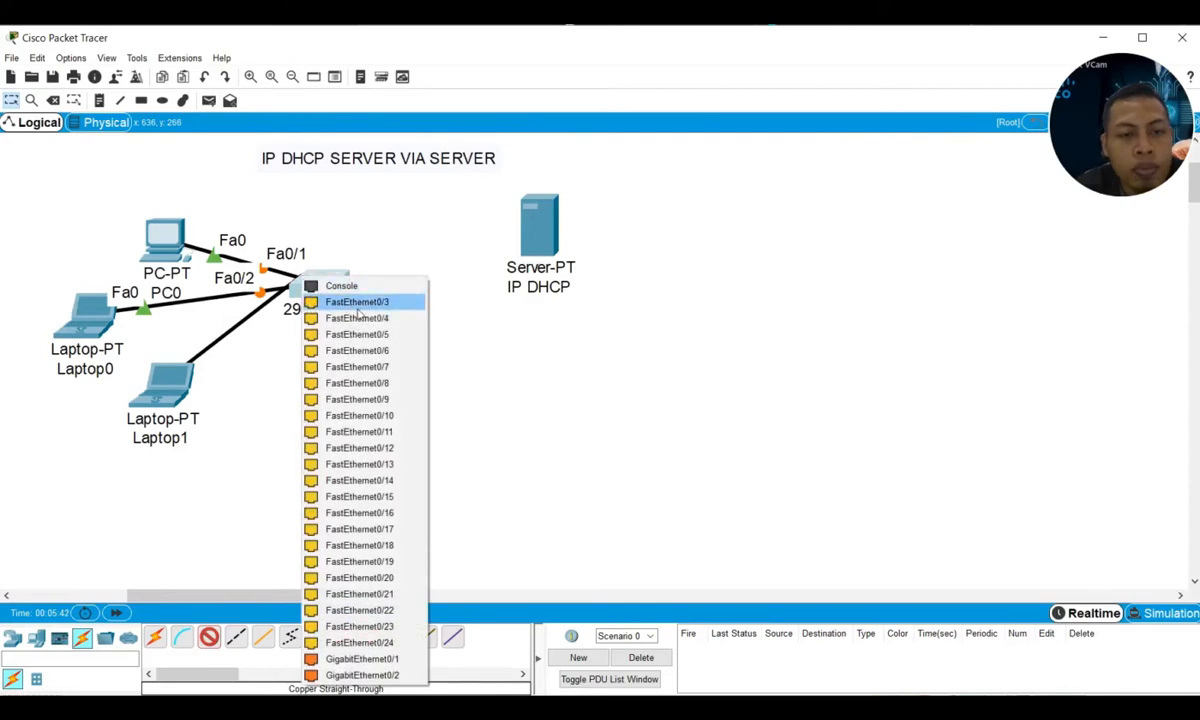
left_click(355, 317)
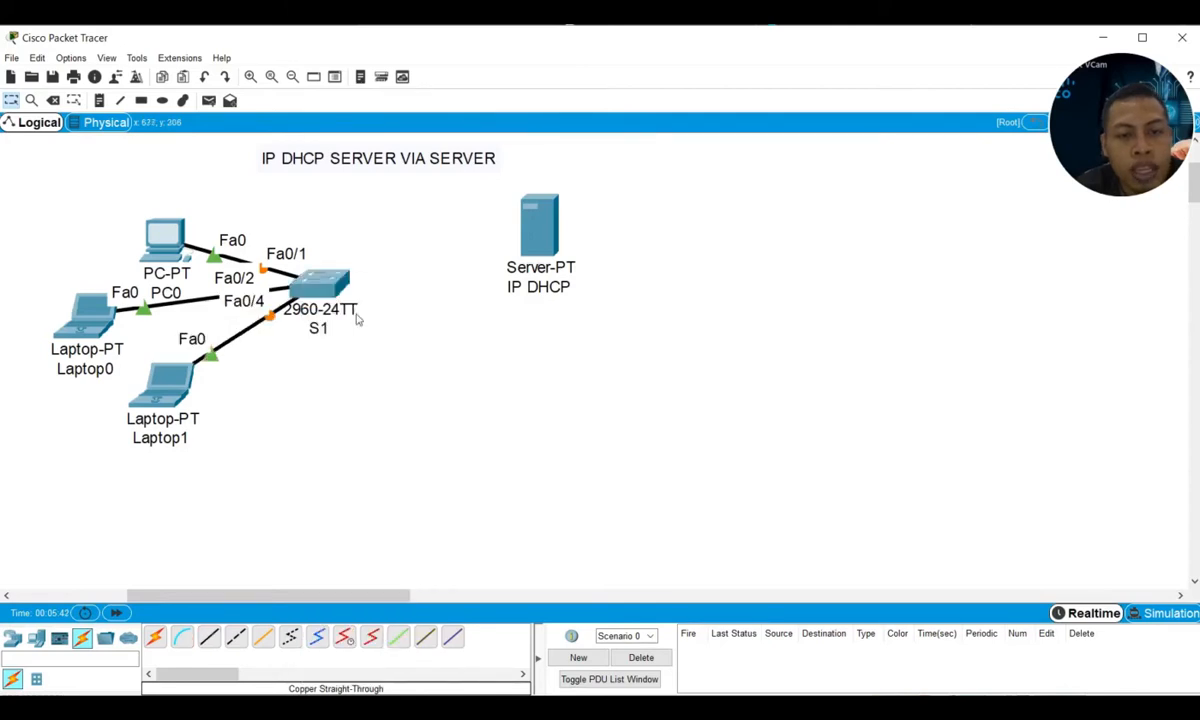
- Fast-forward the simulation time and shift PC0 slightly up and to the left, away from the port labels
left_click(116, 614)
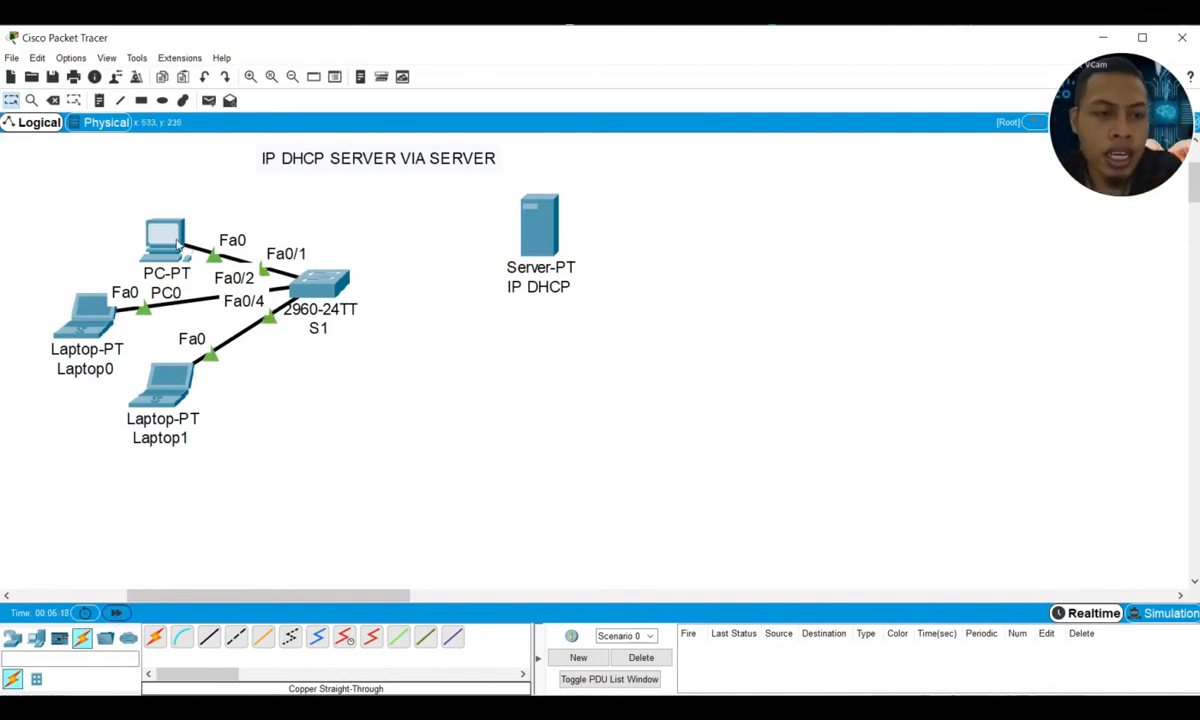
left_click_drag(178, 243, 155, 226)
mouse_move(155, 226)
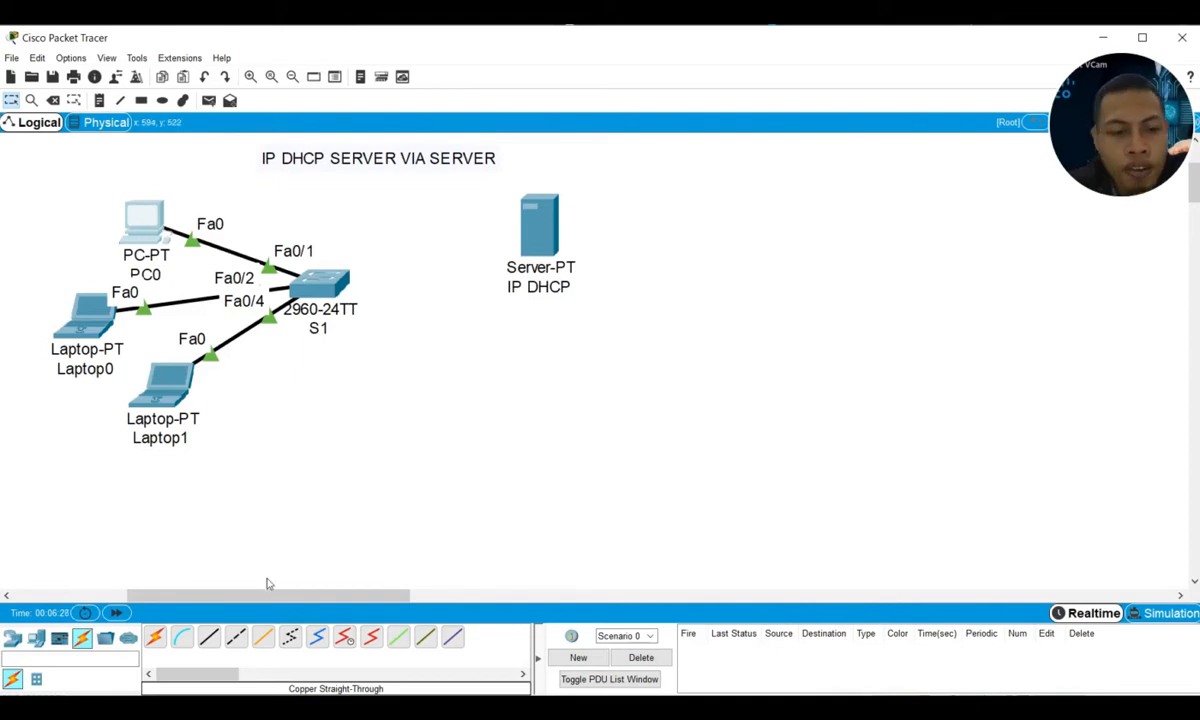
- Connect FastEthernet0/24 on switch S1 to the server's FastEthernet0 port with a copper straight-through cable
left_click(209, 640)
left_click(341, 289)
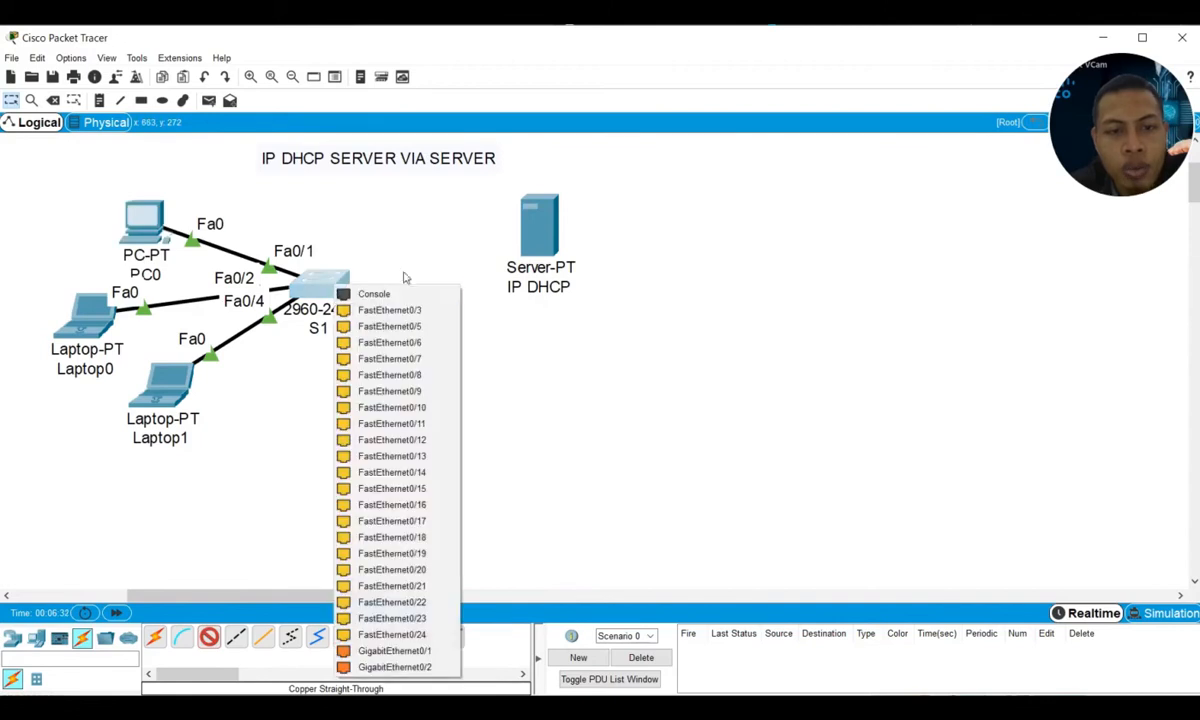
left_click(410, 635)
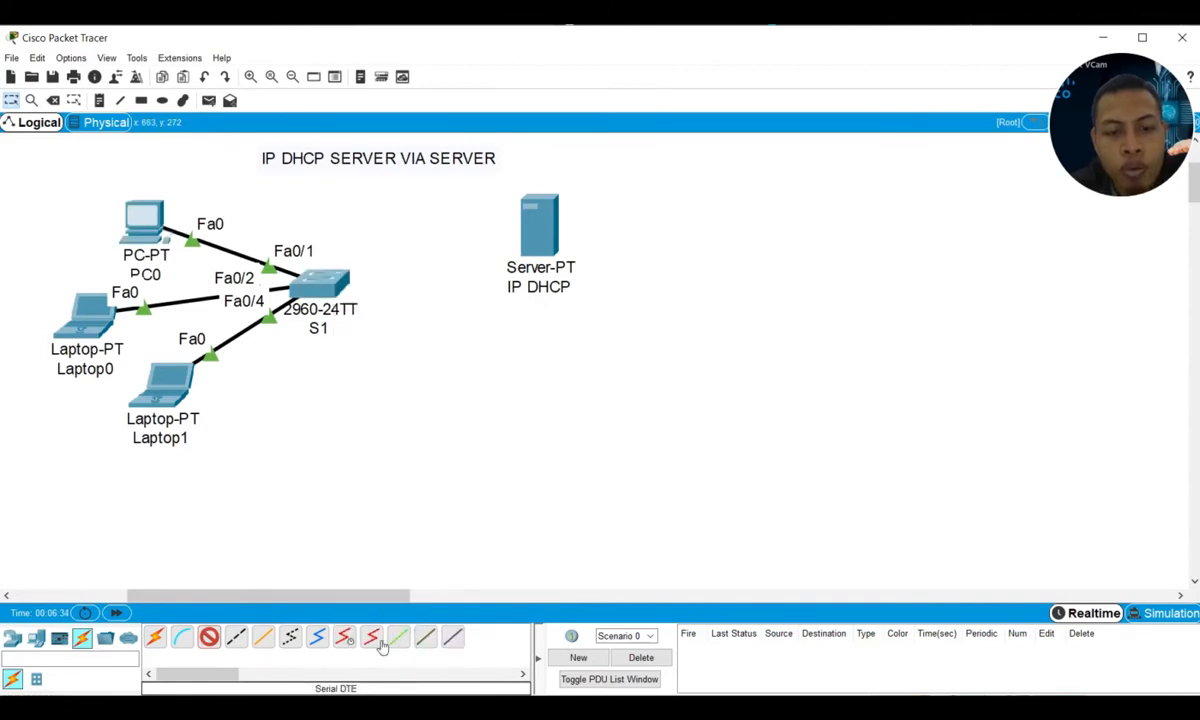
left_click(538, 222)
left_click(580, 228)
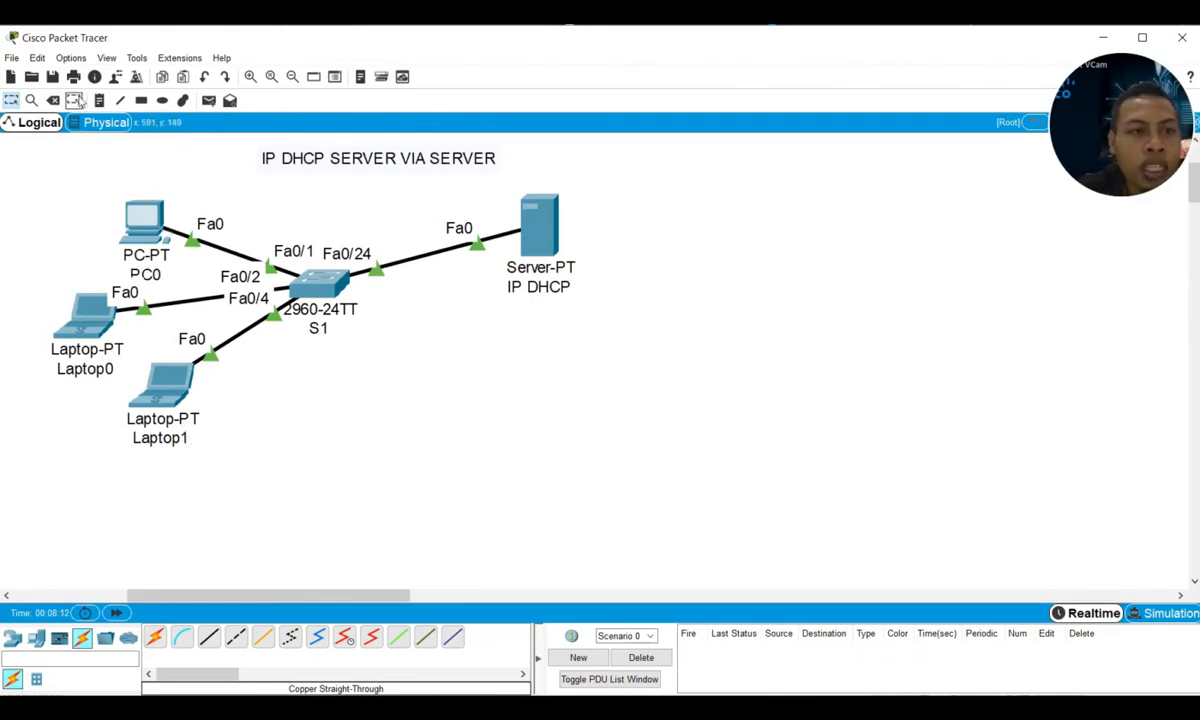
- Add a text note reading "192.168.50.100/24" and centre it just below the server's label
left_click(99, 100)
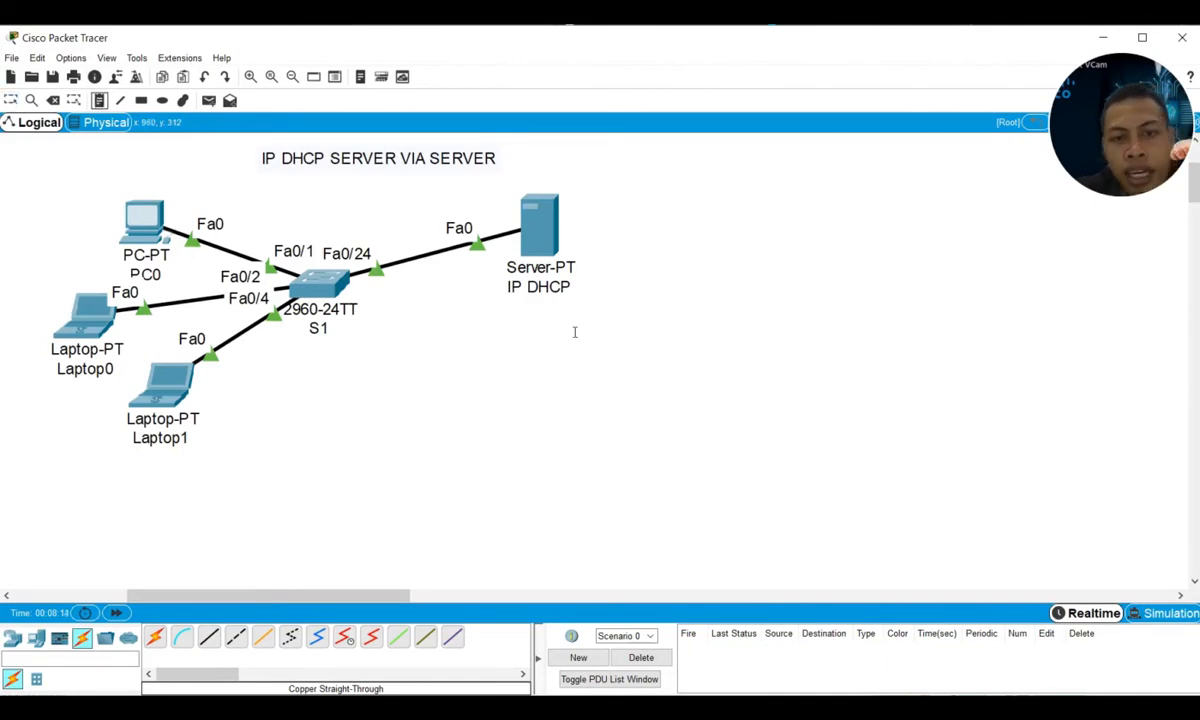
left_click(520, 320)
type("I")
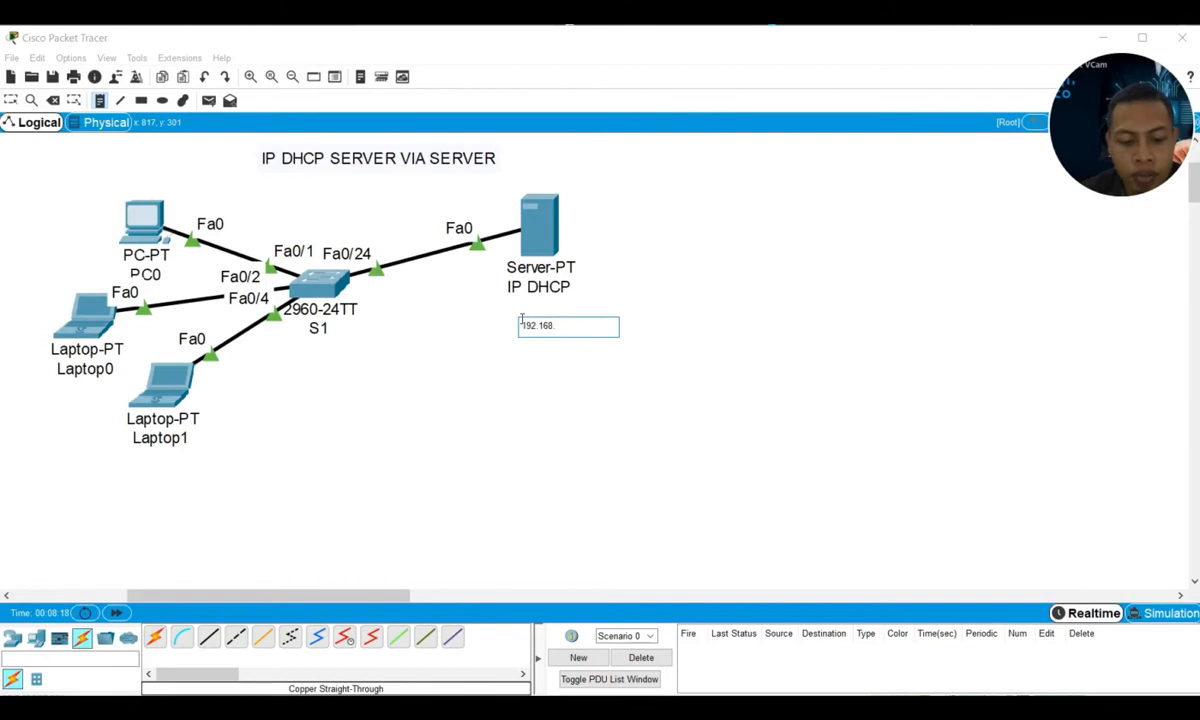
type("92.168.50.100/24")
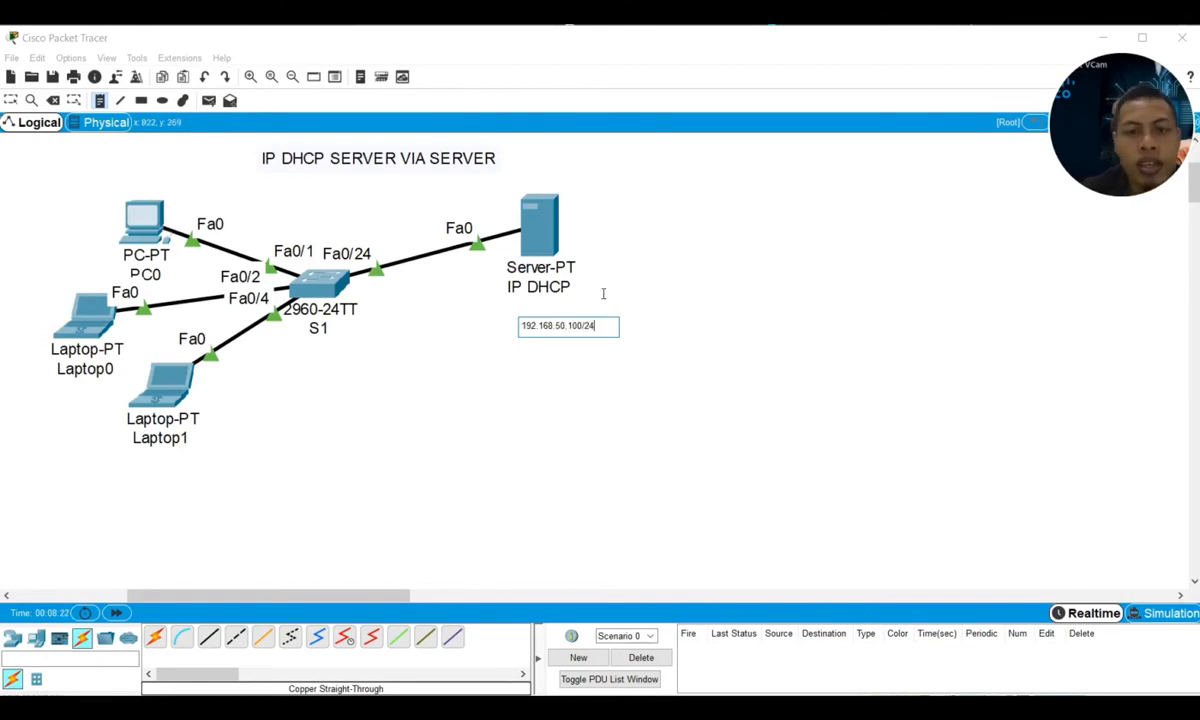
left_click(10, 100)
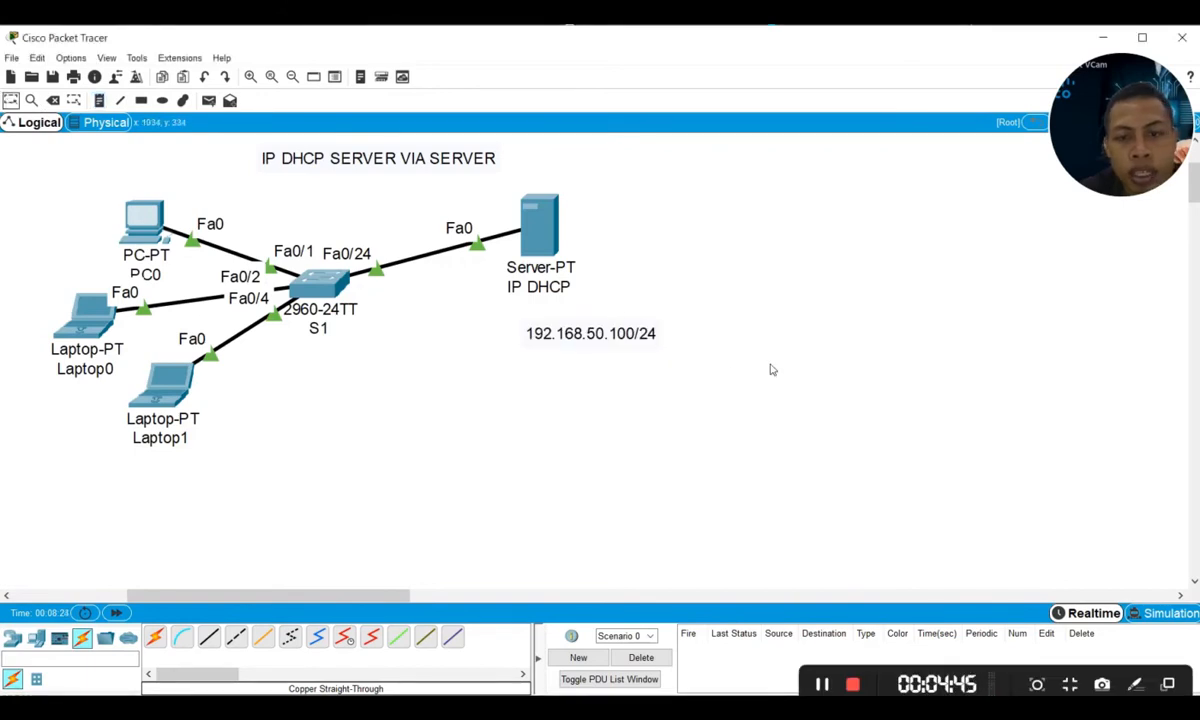
left_click_drag(992, 684, 1199, 706)
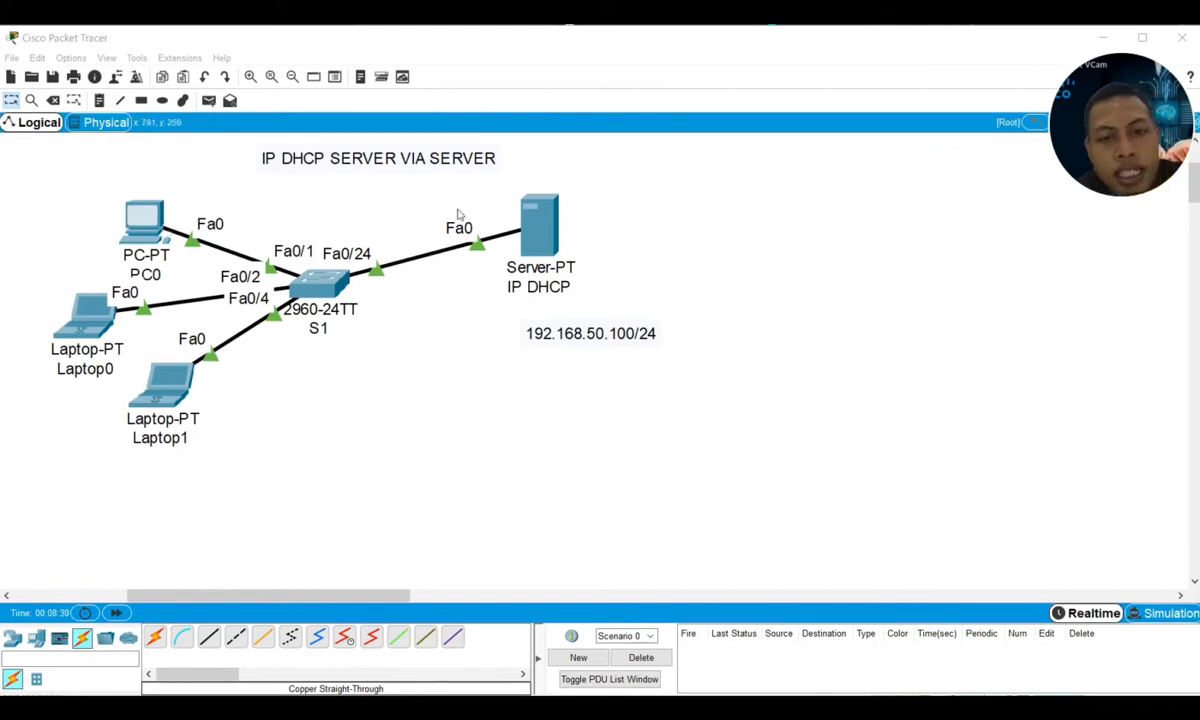
left_click(565, 338)
left_click_drag(565, 338, 541, 332)
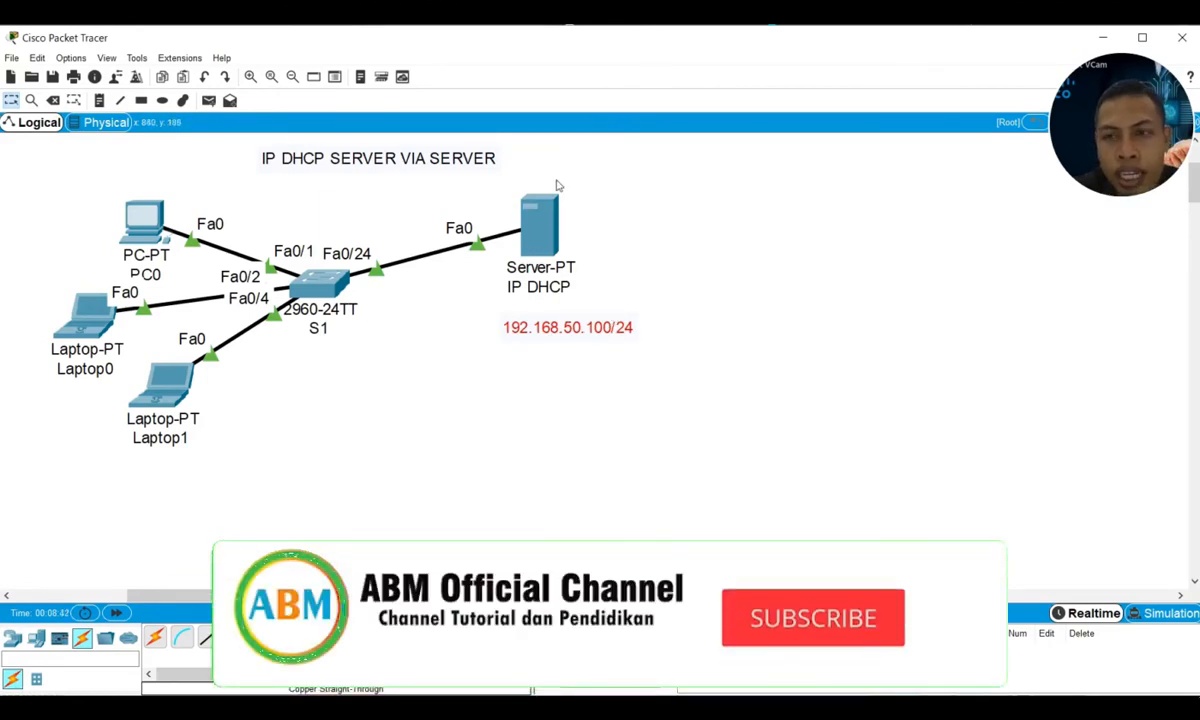
- Open the server's IP Configuration and move its window and the address note apart so the whole topology stays readable
left_click(538, 228)
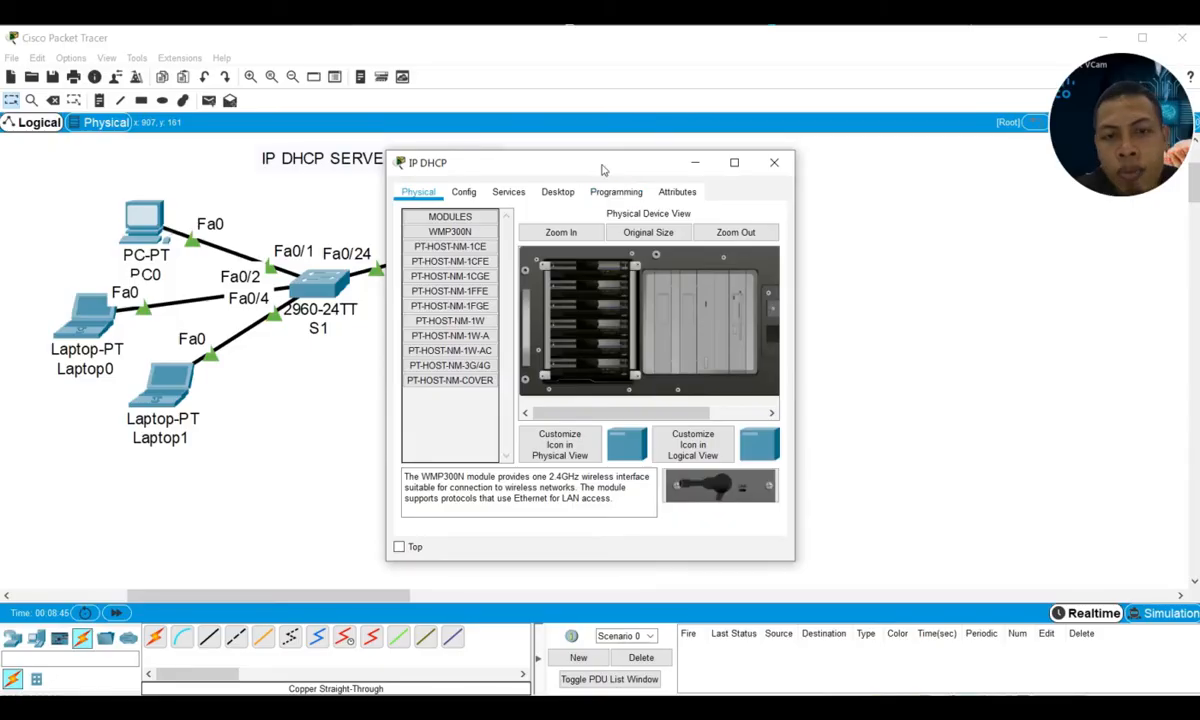
left_click_drag(600, 169, 577, 137)
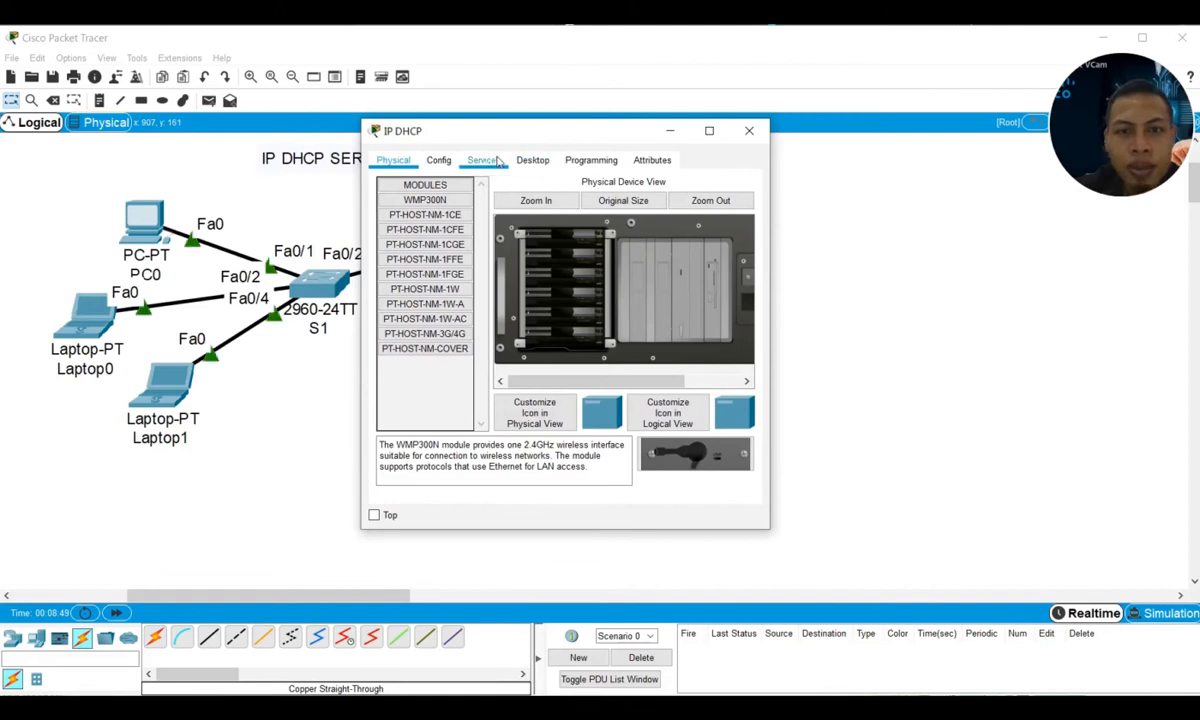
left_click(530, 165)
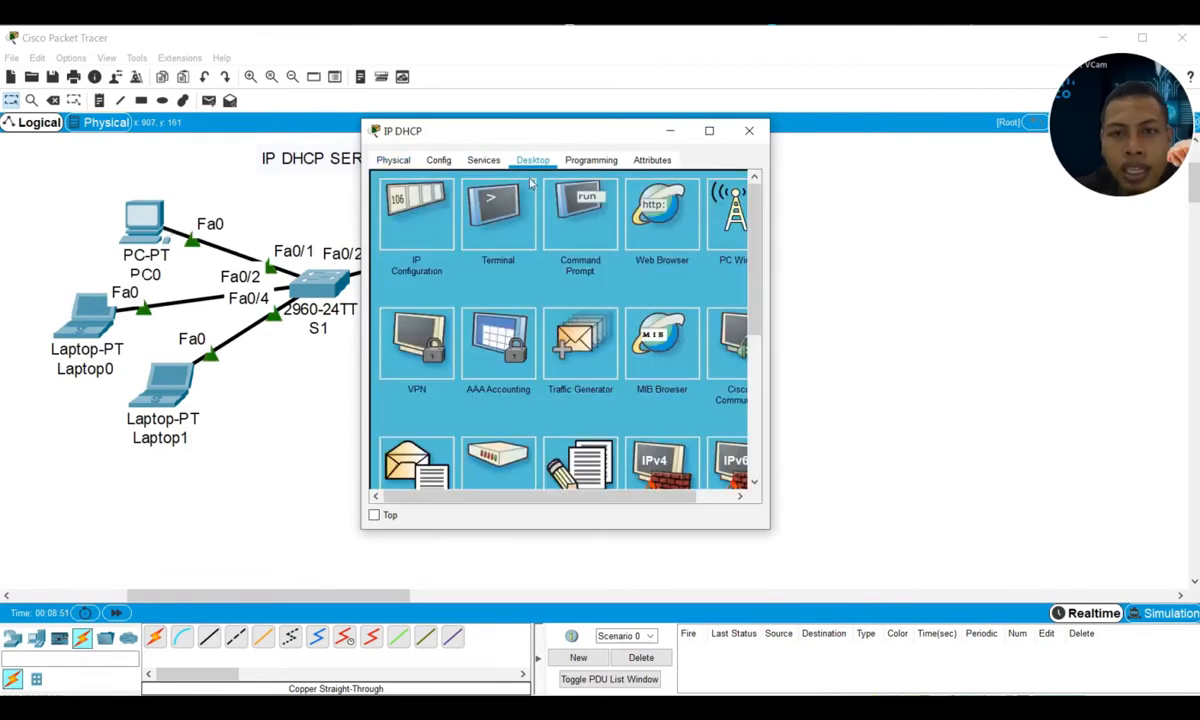
left_click(430, 245)
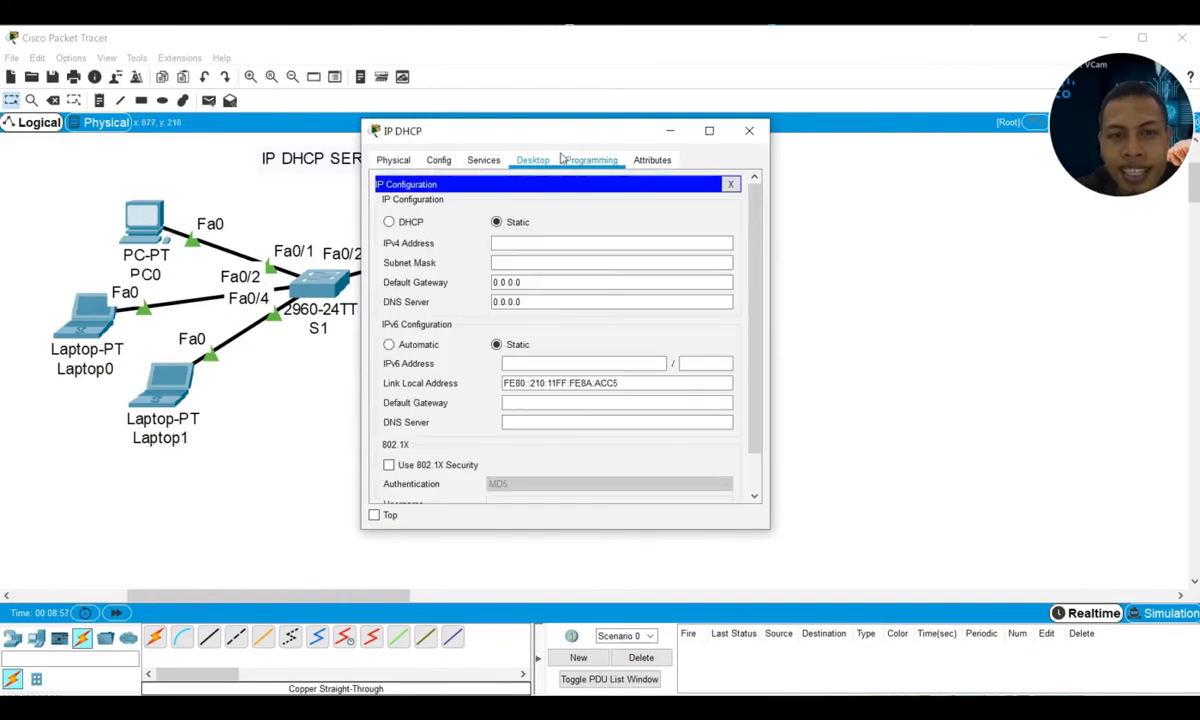
left_click_drag(538, 135, 768, 148)
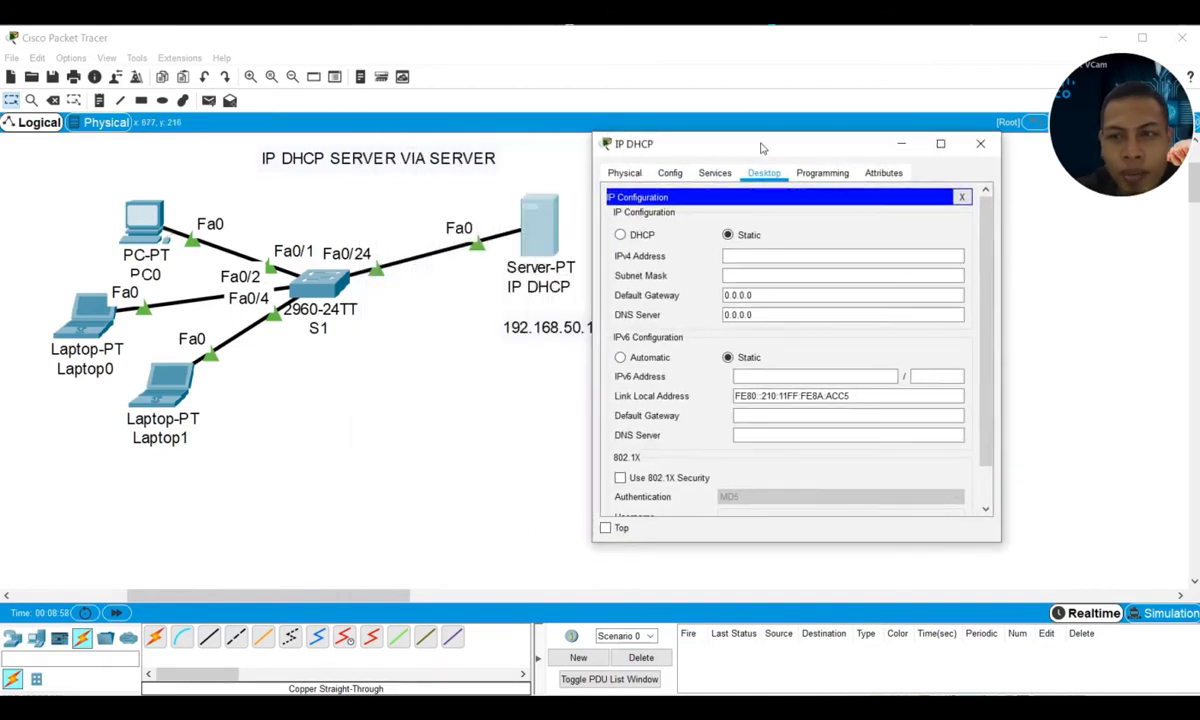
left_click(549, 333)
left_click(548, 215)
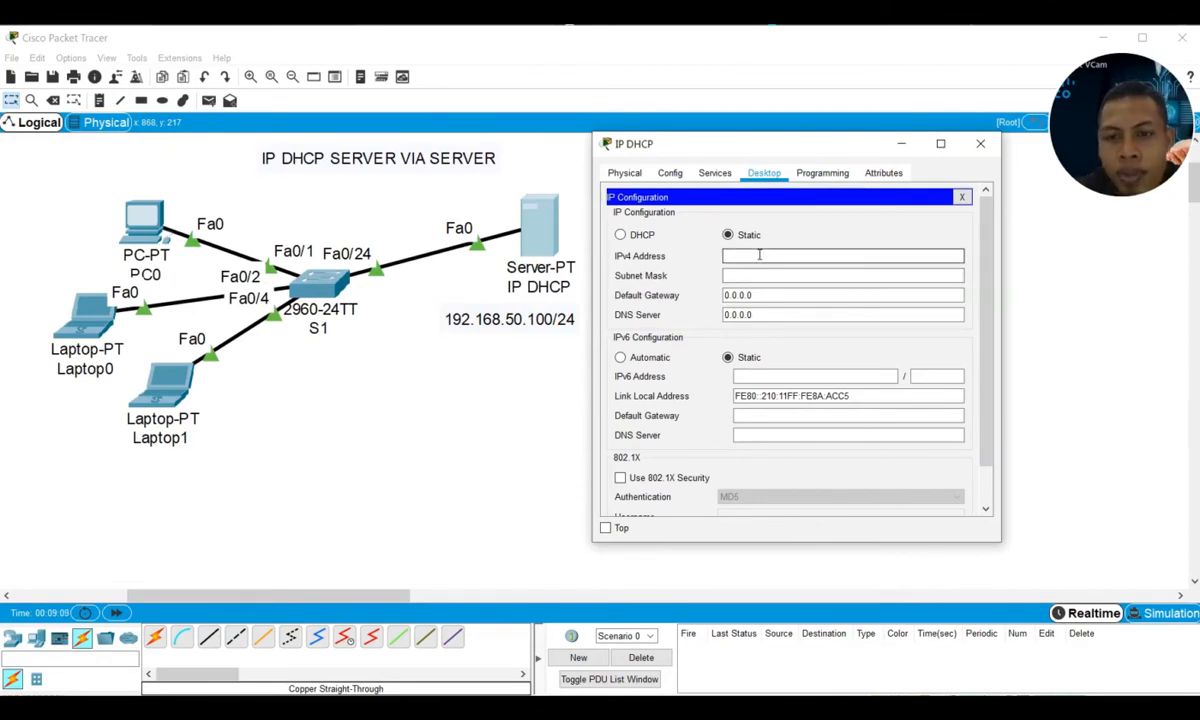
- Set the server's static IPv4 address to 192.168.50.100 with subnet mask 255.255.255.0
type("192.168.5")
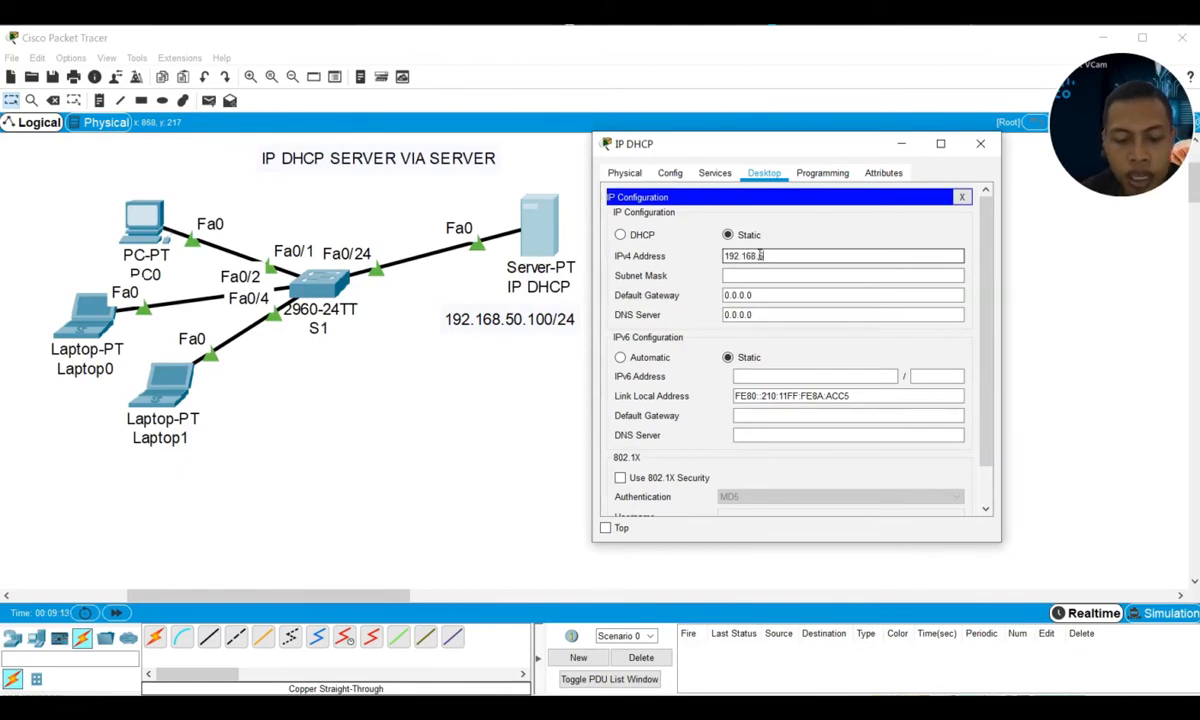
type("0.100")
key("Tab")
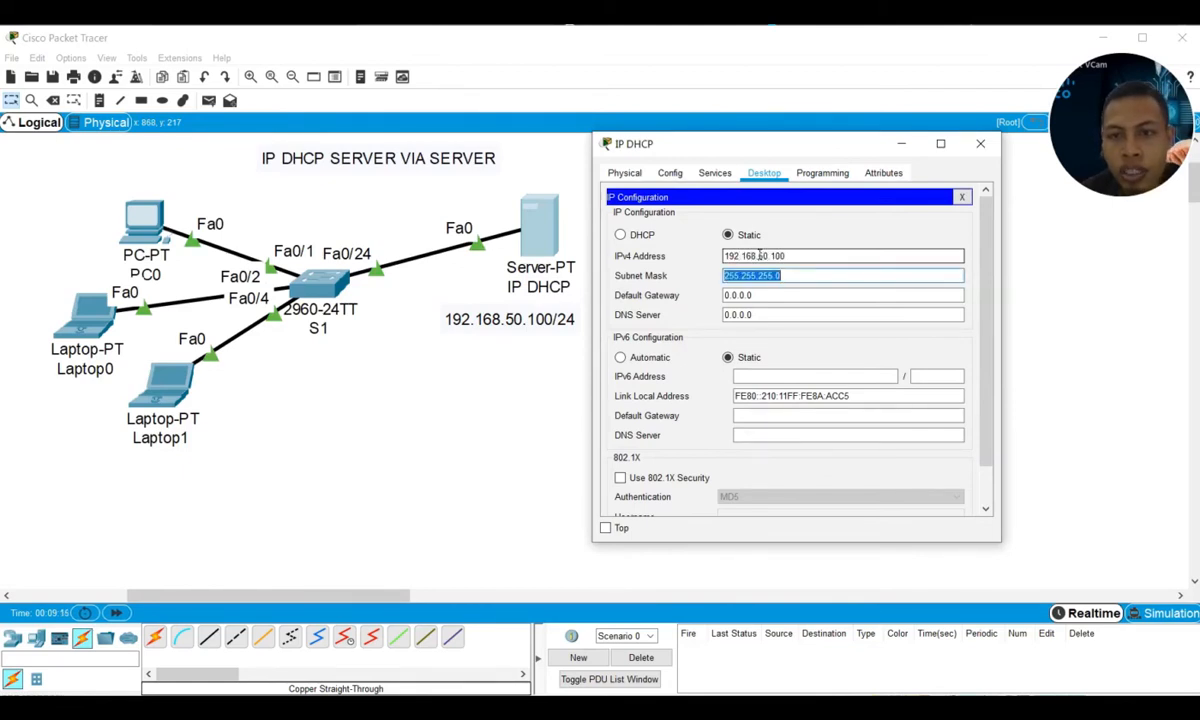
- Set the server's IPv4 default gateway to 192.168.50.100, the same as its own address
key("Tab")
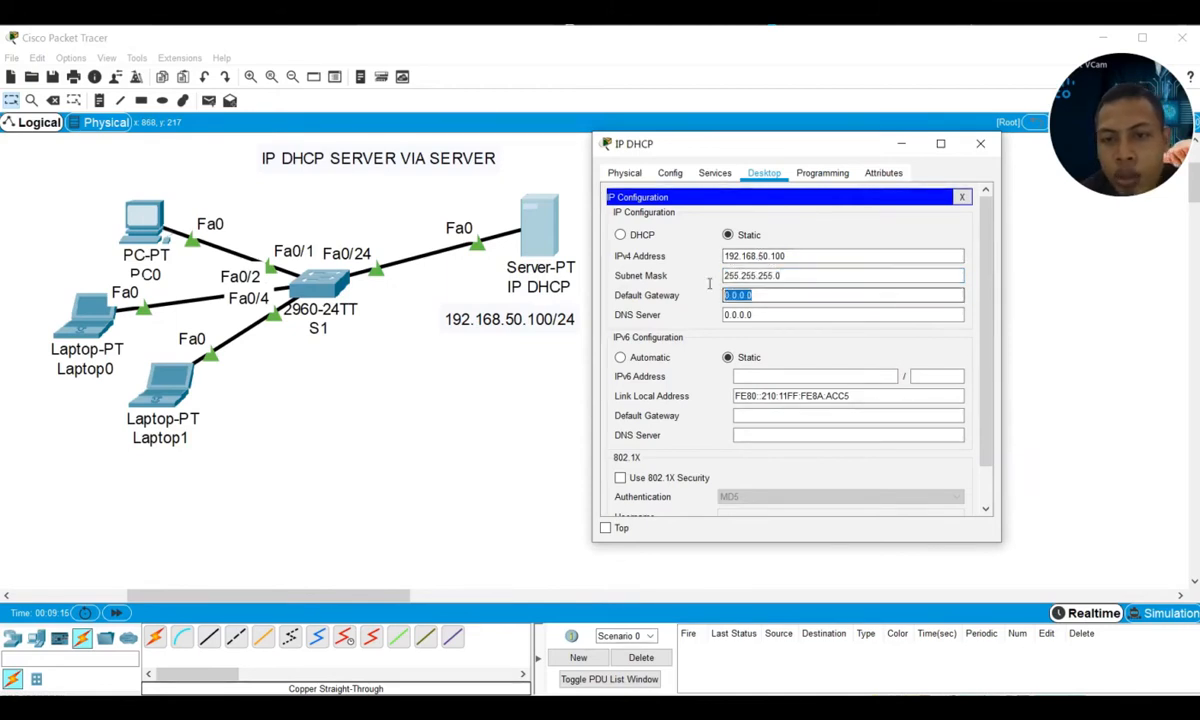
type("192.168.5")
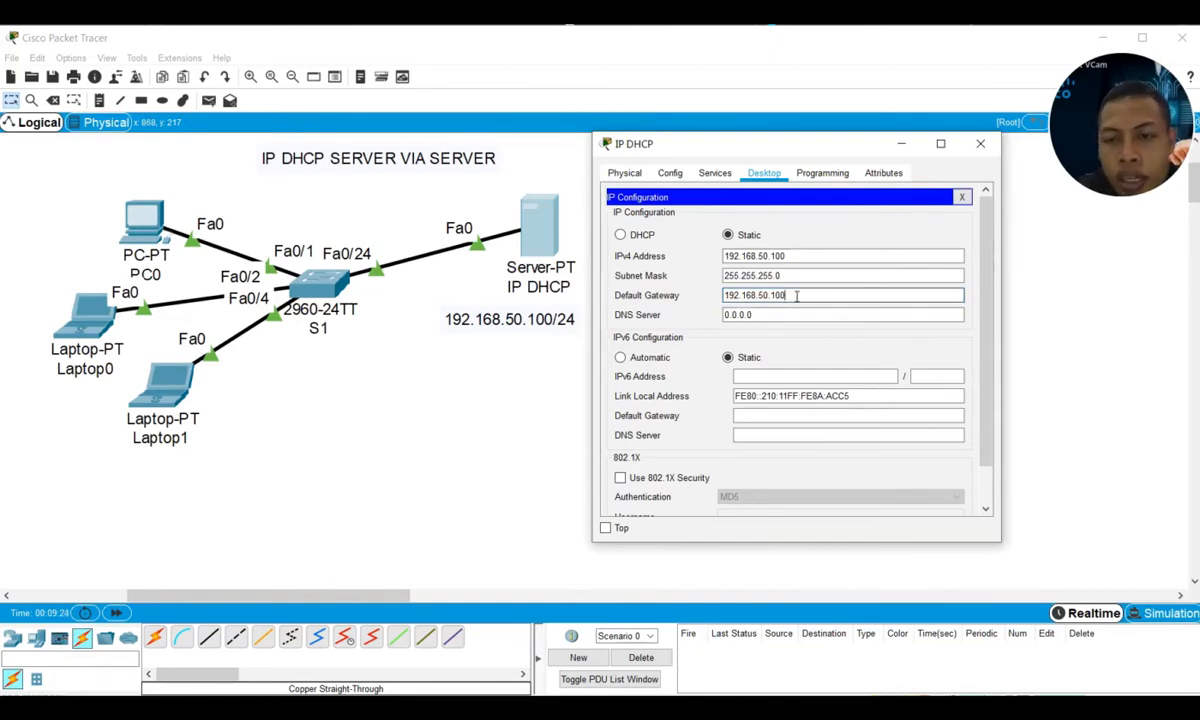
left_click_drag(799, 260, 670, 242)
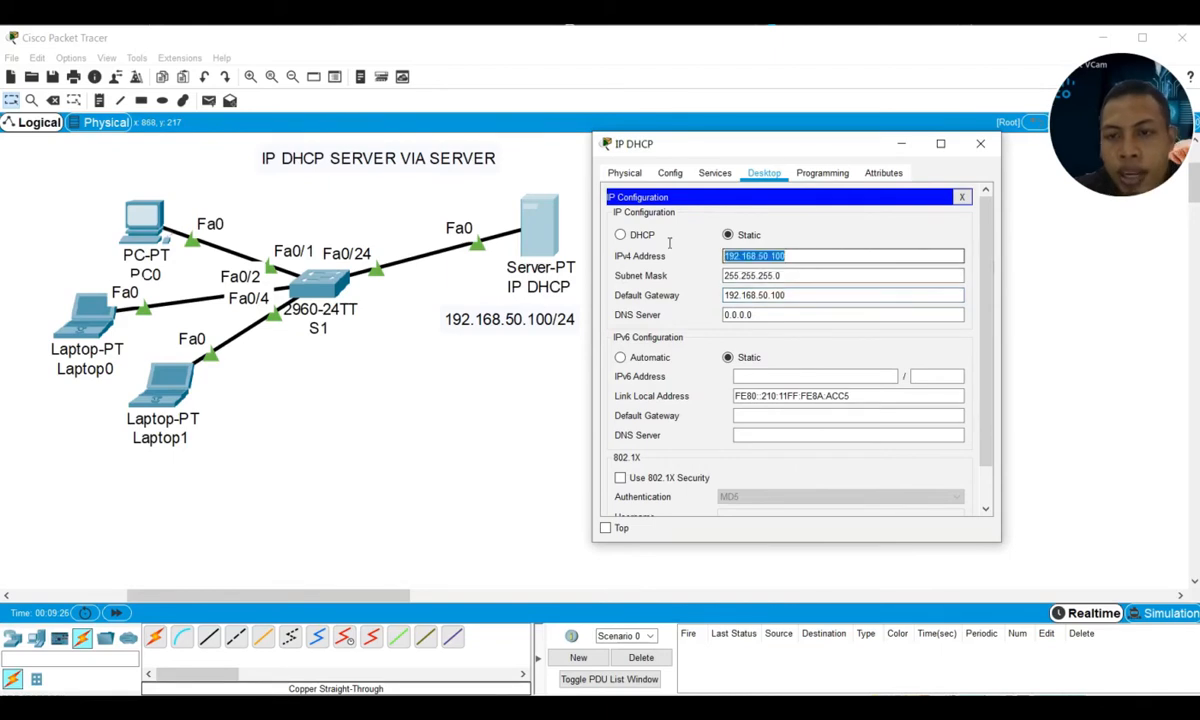
left_click(786, 296)
- Set the server's IPv4 DNS server to 192.168.50.100 by copying its own IPv4 address
left_click_drag(760, 318, 668, 308)
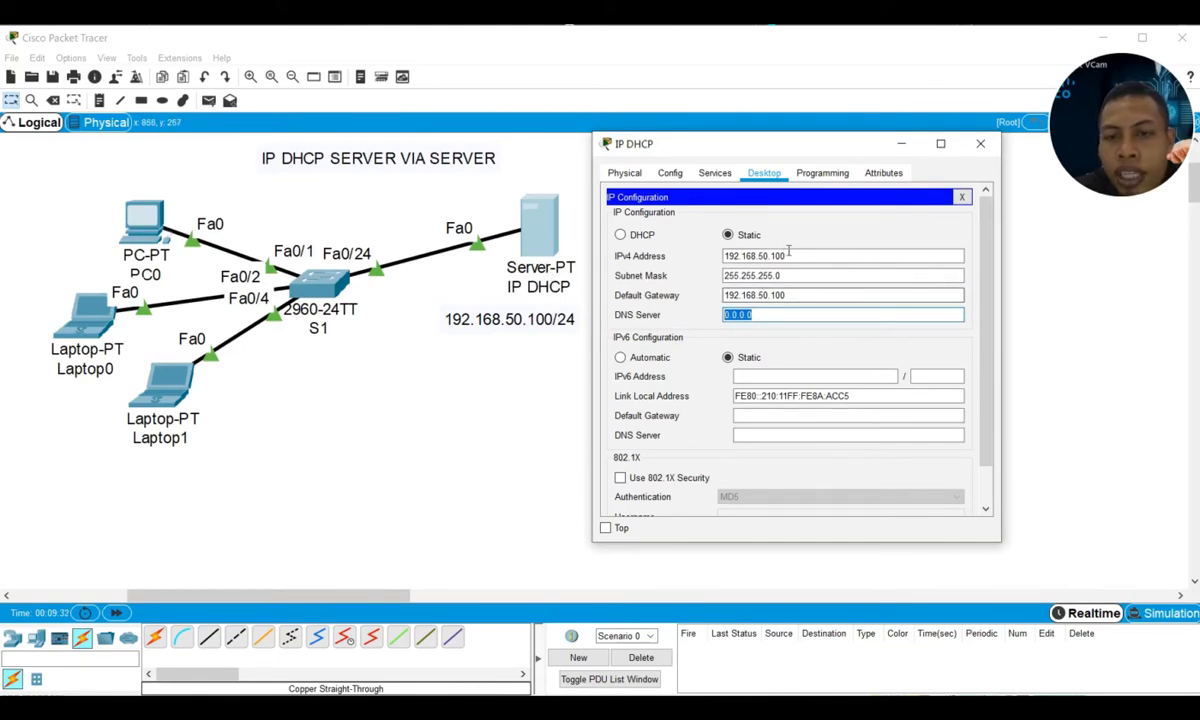
left_click_drag(790, 256, 724, 256)
right_click(750, 257)
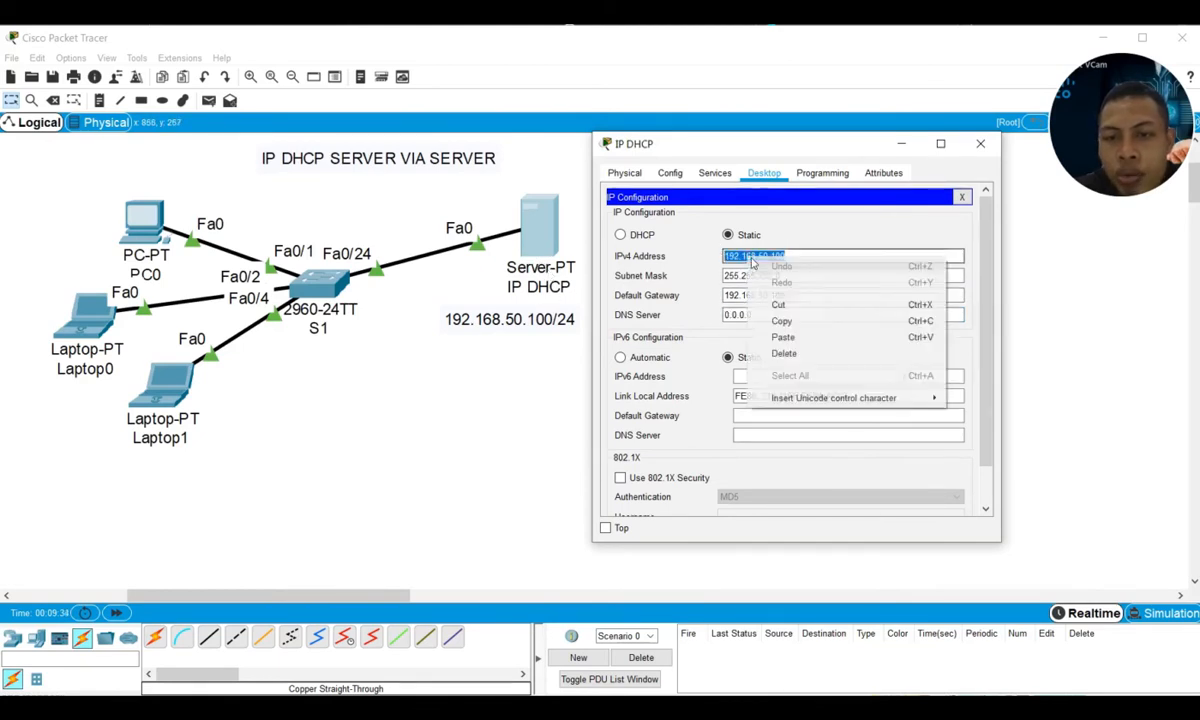
left_click(781, 320)
left_click_drag(758, 315, 710, 314)
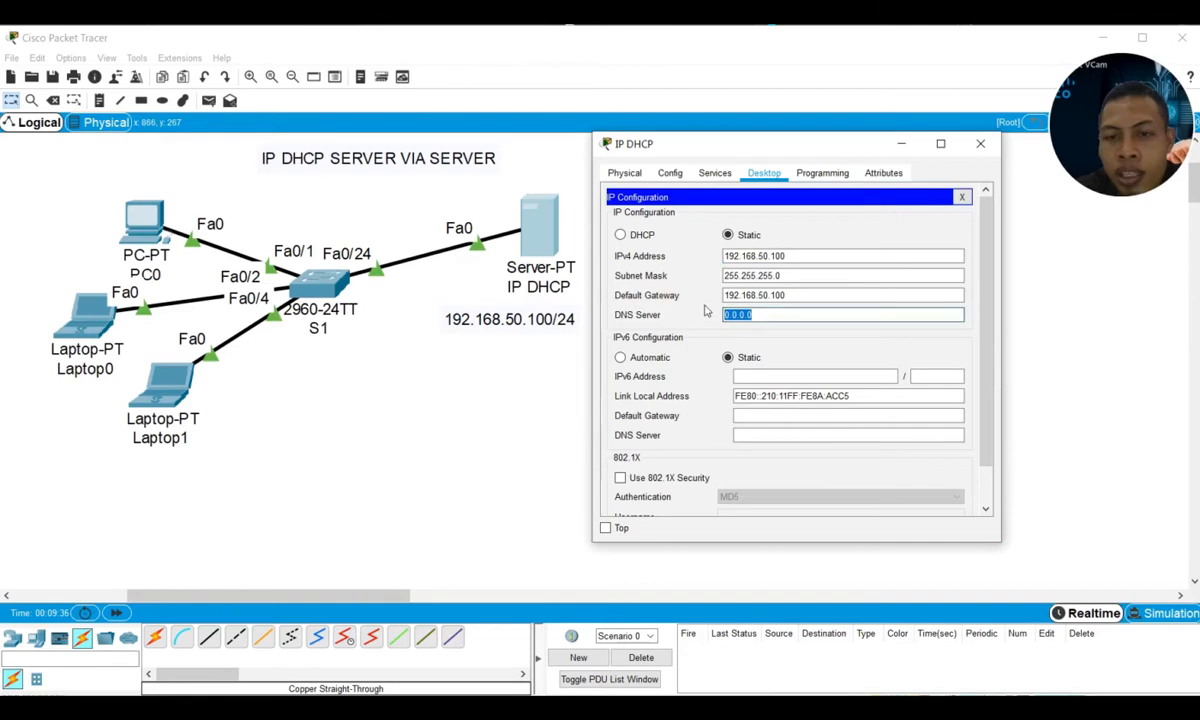
key("ctrl+v")
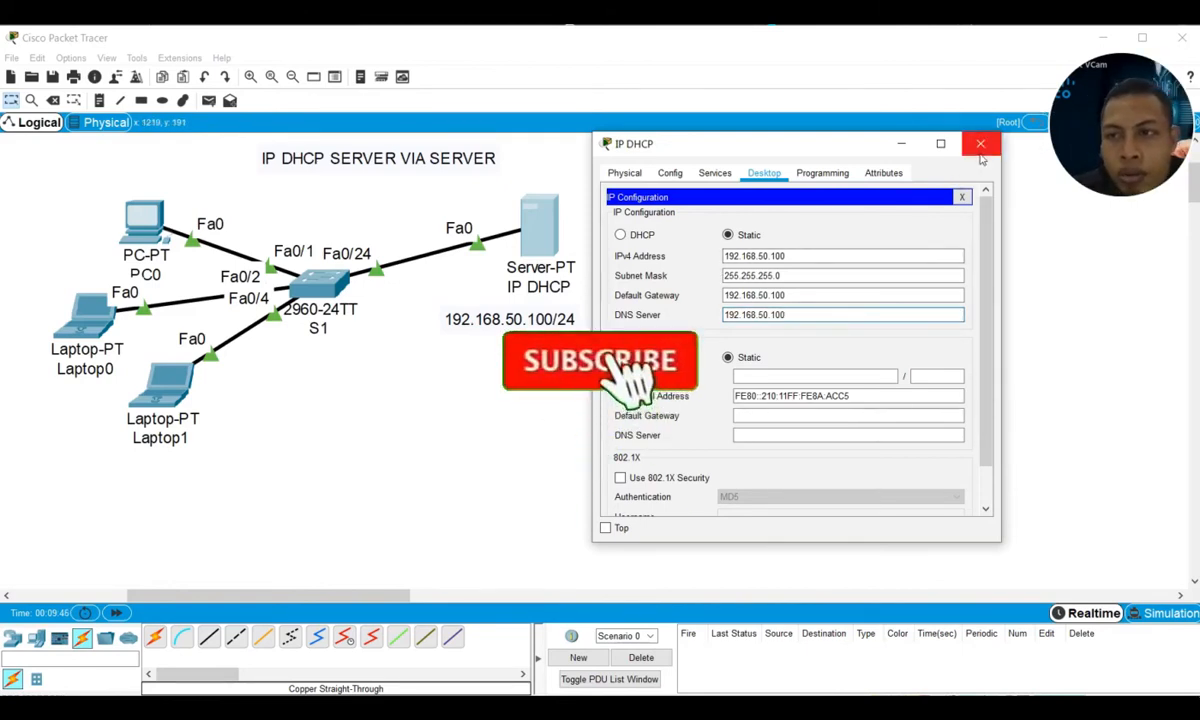
- Reopen the server's IP Configuration to check its static address, gateway and DNS entries, and close it again
left_click(764, 173)
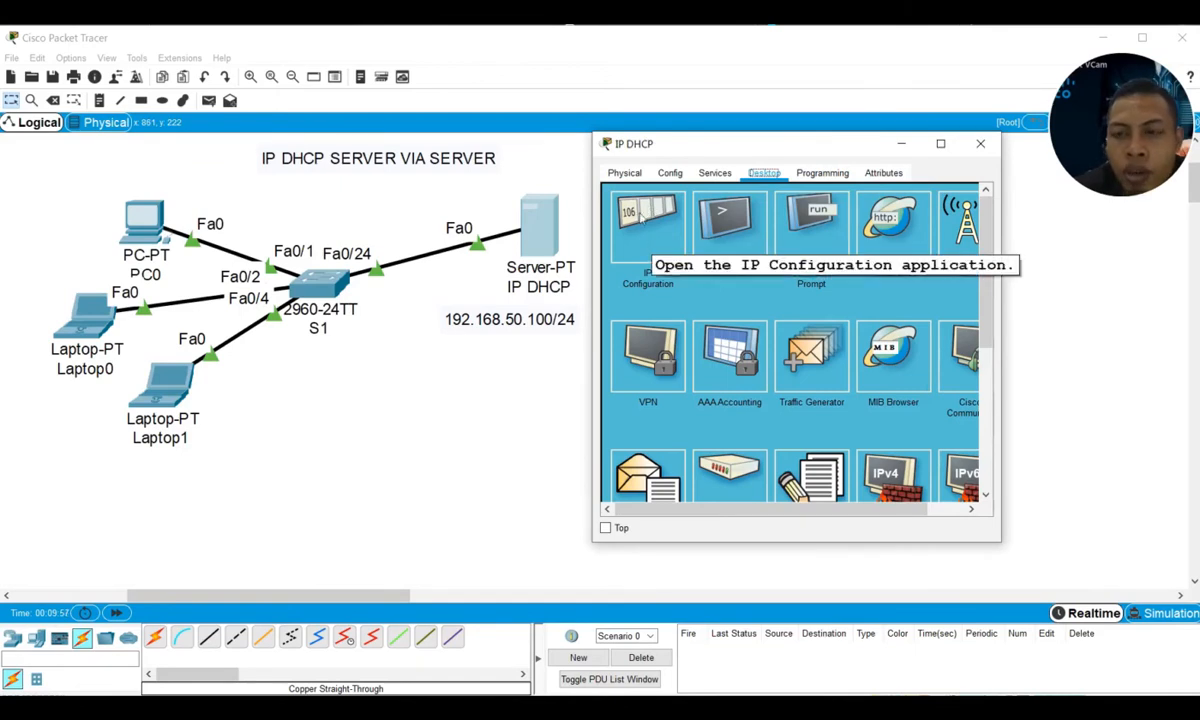
left_click(650, 248)
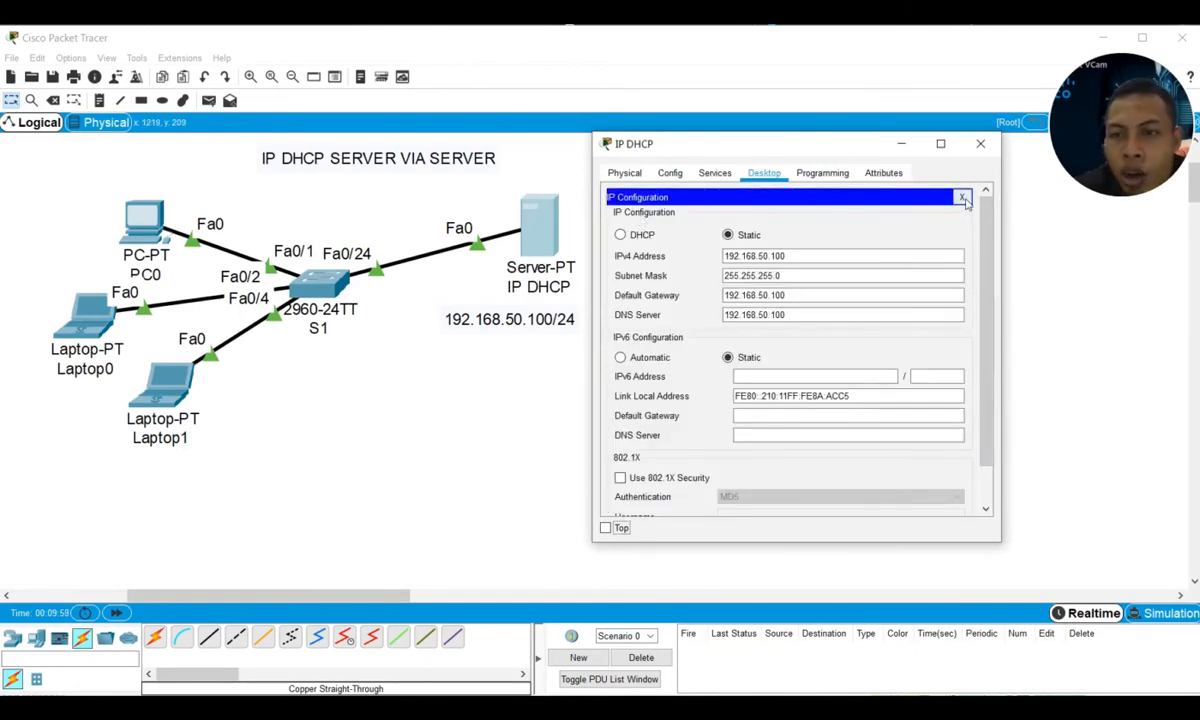
left_click(962, 198)
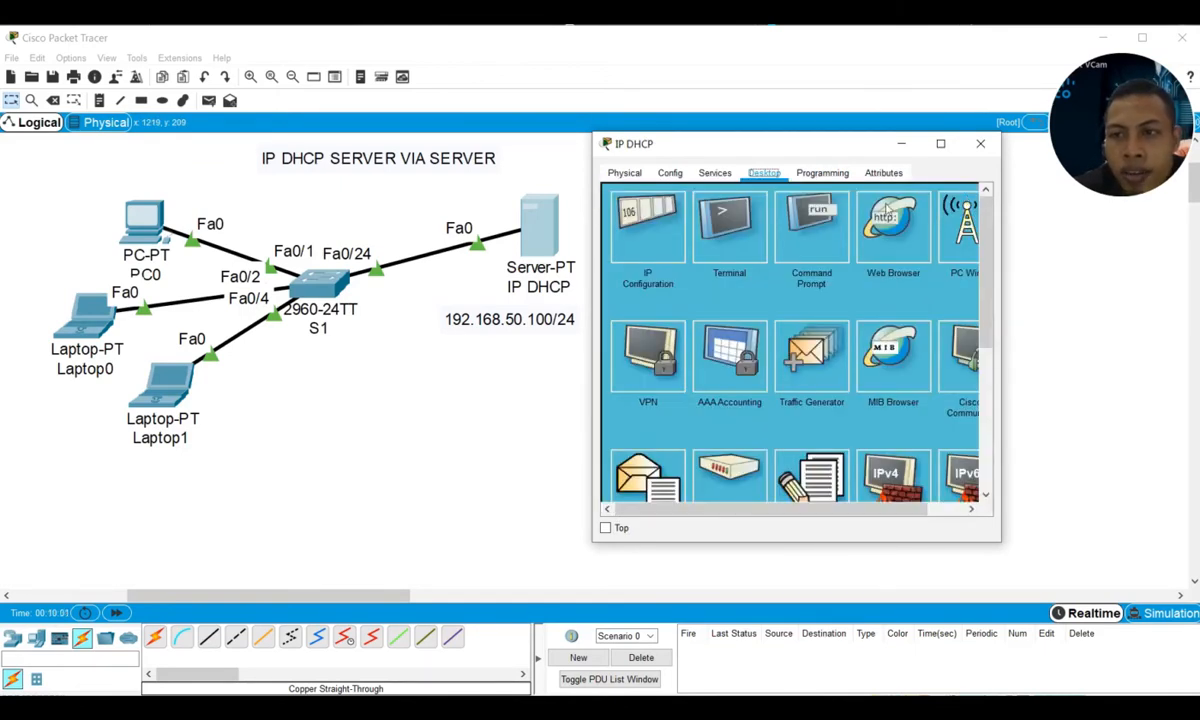
- Turn on the server's DHCP service on FastEthernet0 and set the pool name to server1
left_click(712, 174)
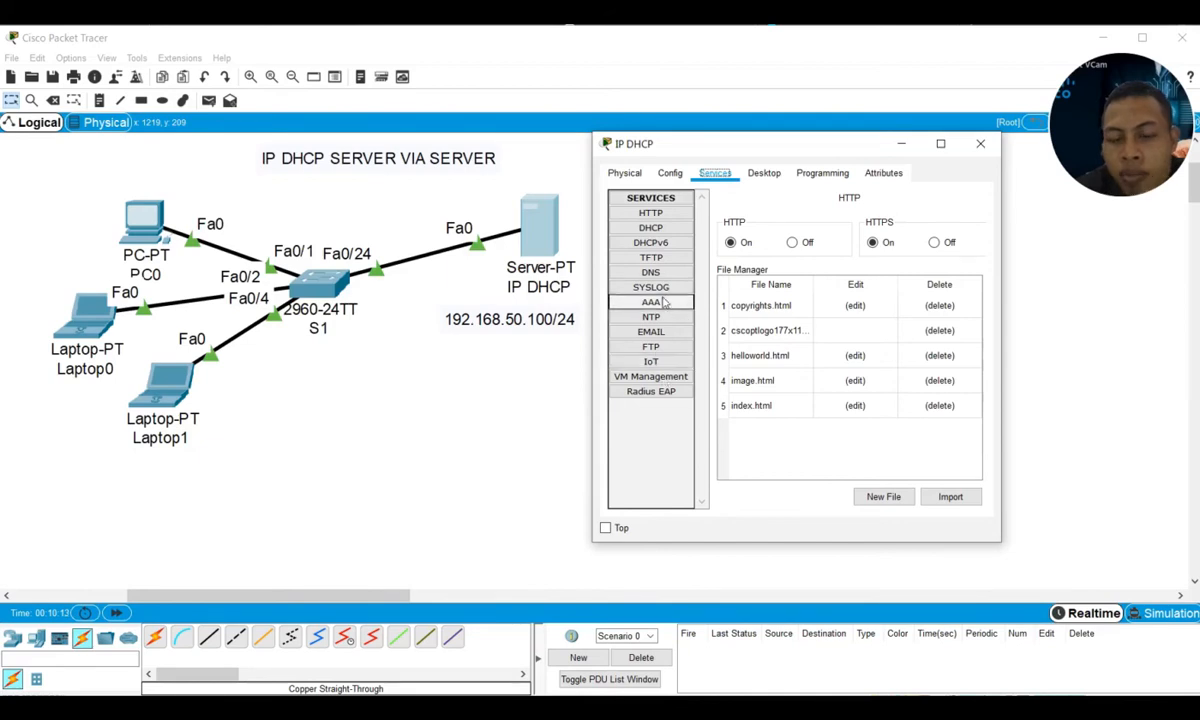
left_click(670, 229)
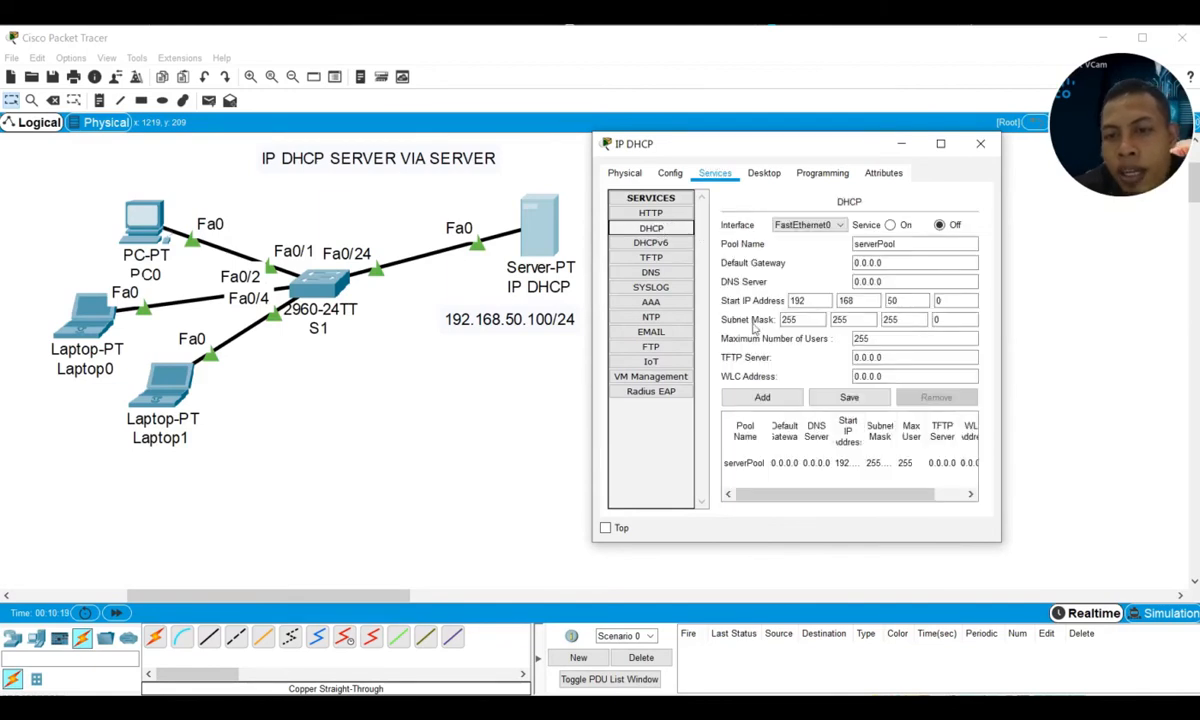
left_click(889, 225)
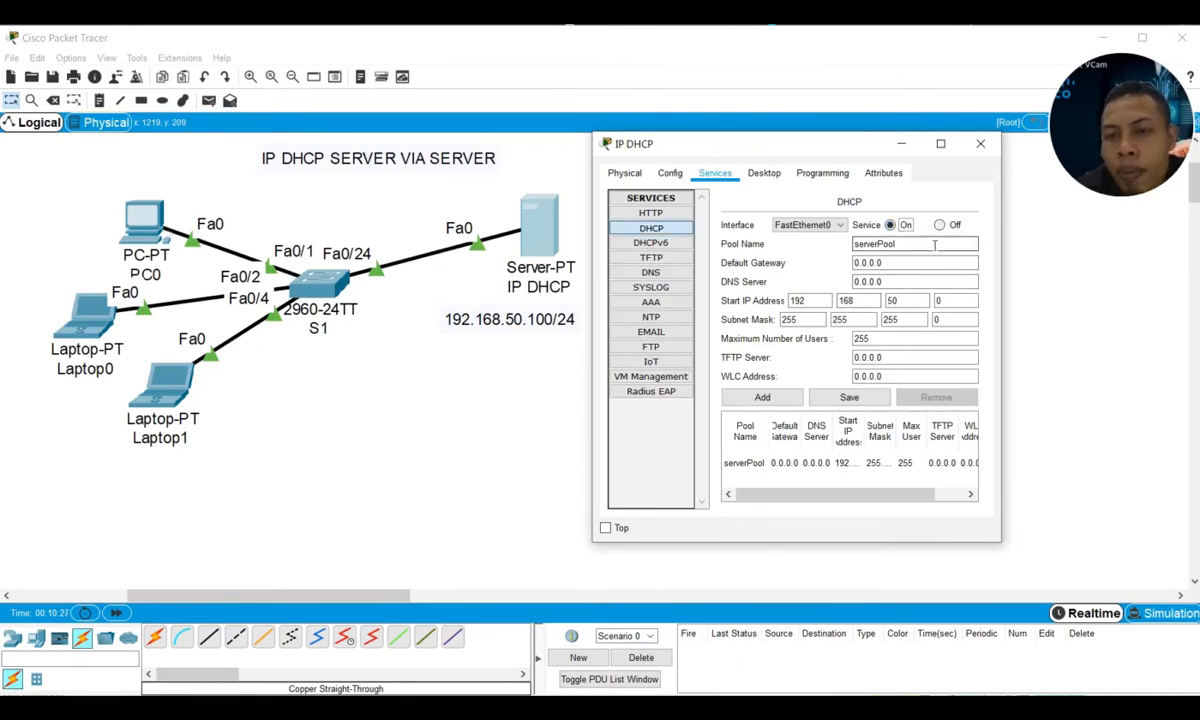
left_click_drag(940, 245, 829, 233)
left_click(913, 242)
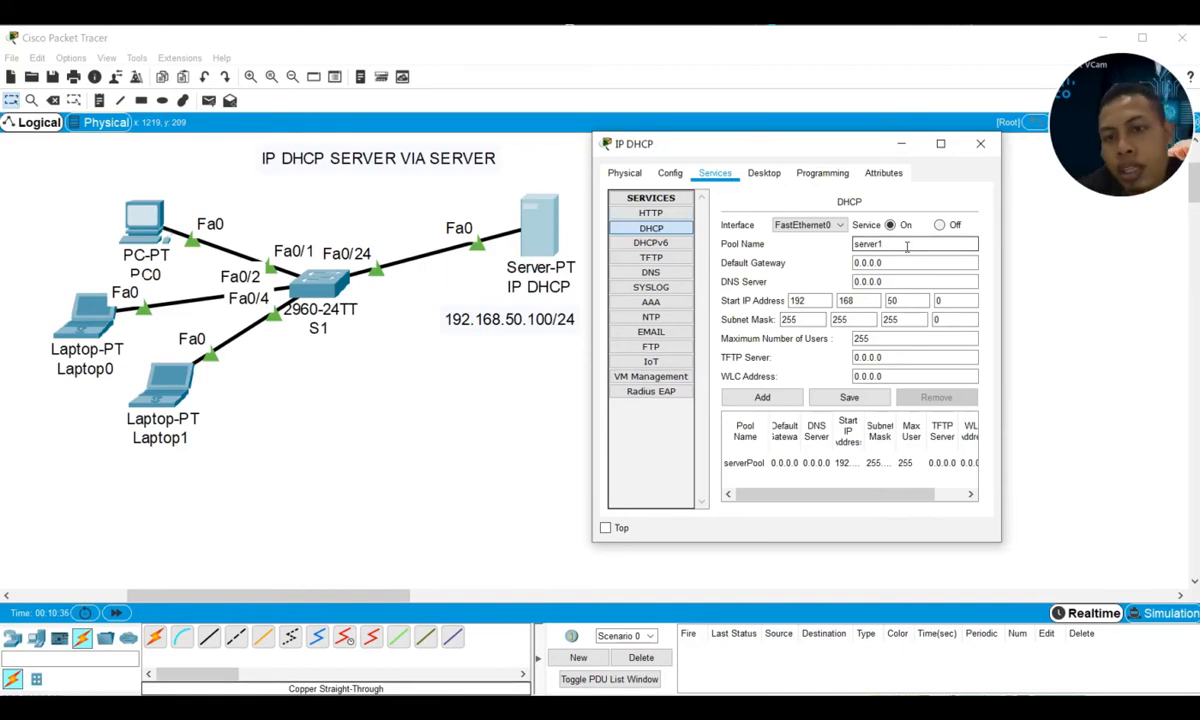
- Set the default gateway of the server1 DHCP pool to 192.168.50.100
key("Tab")
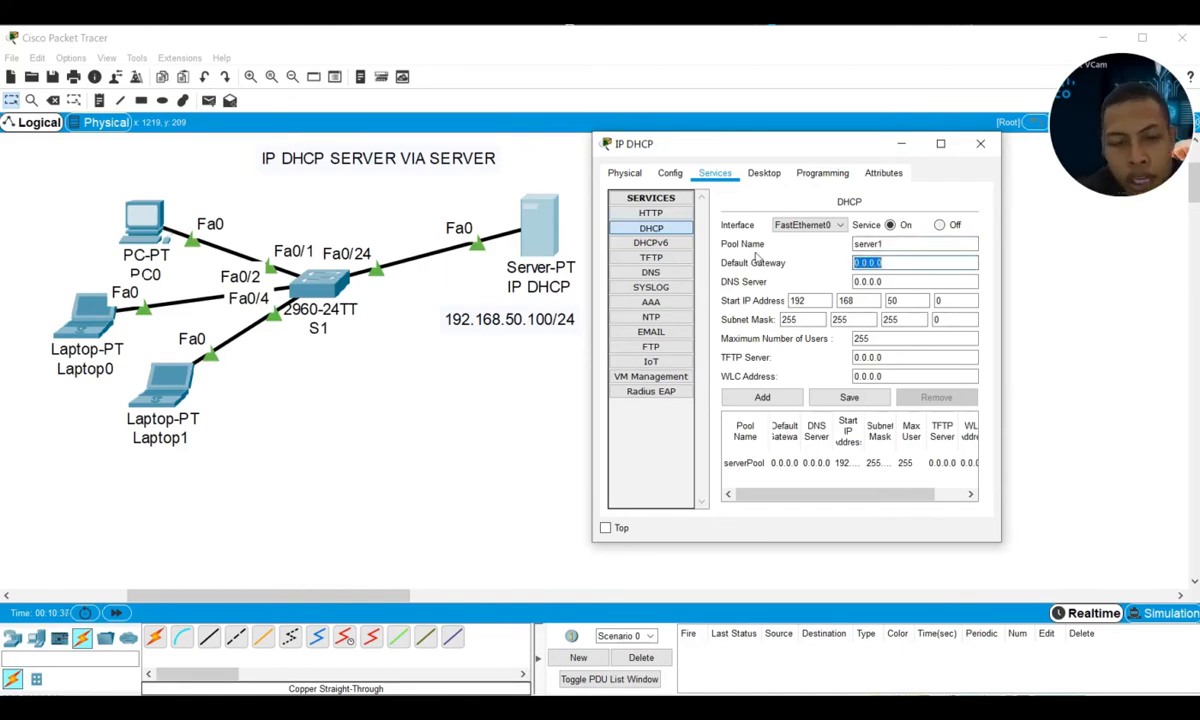
type("192")
type(".1")
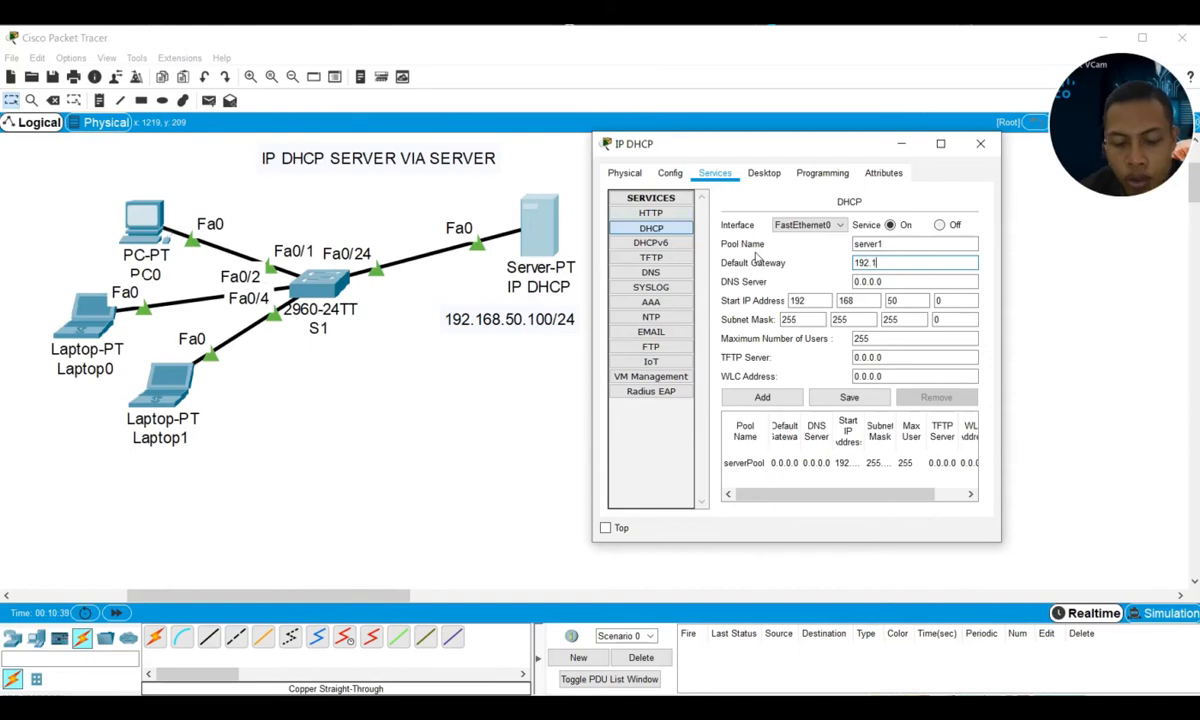
type("68.50")
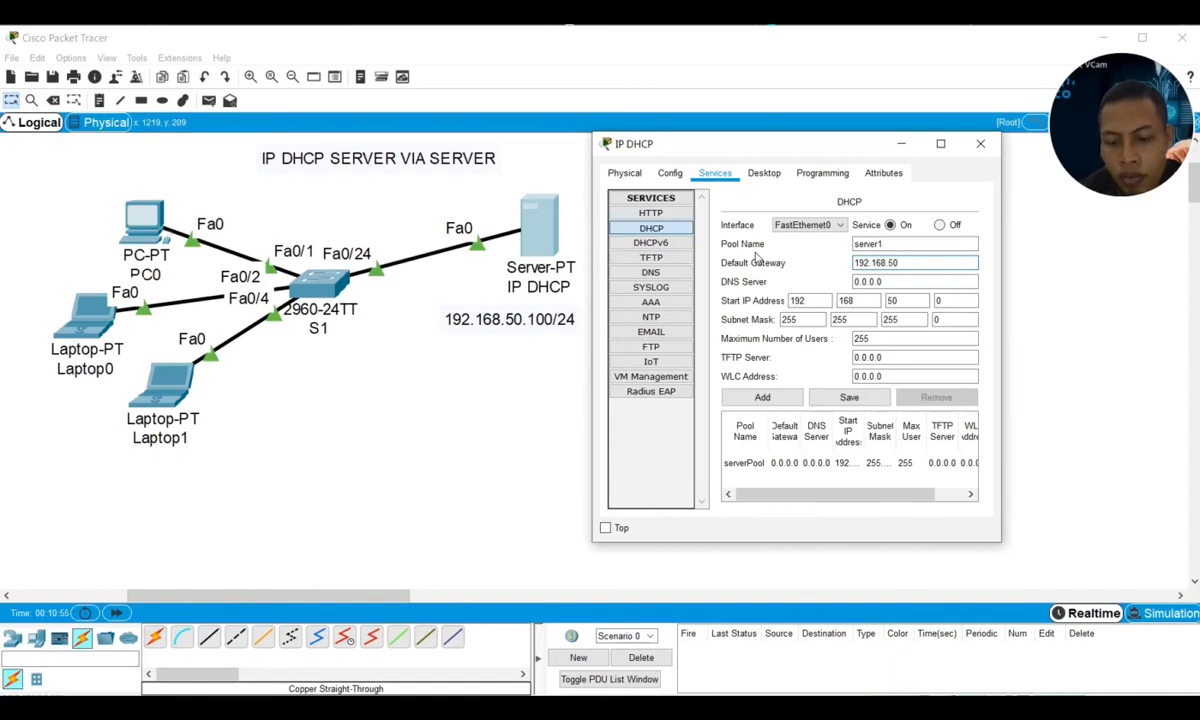
type("100")
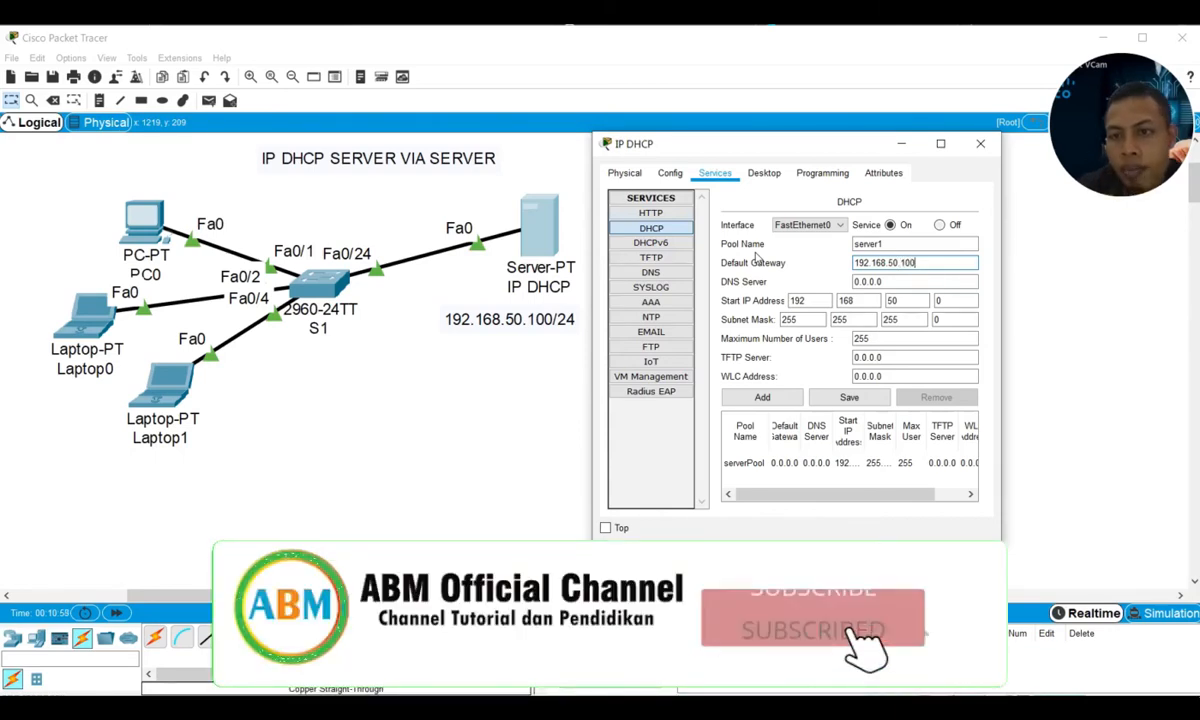
- Copy the DHCP pool's default gateway address into its DNS server entry, making it 192.168.50.100
left_click(890, 282)
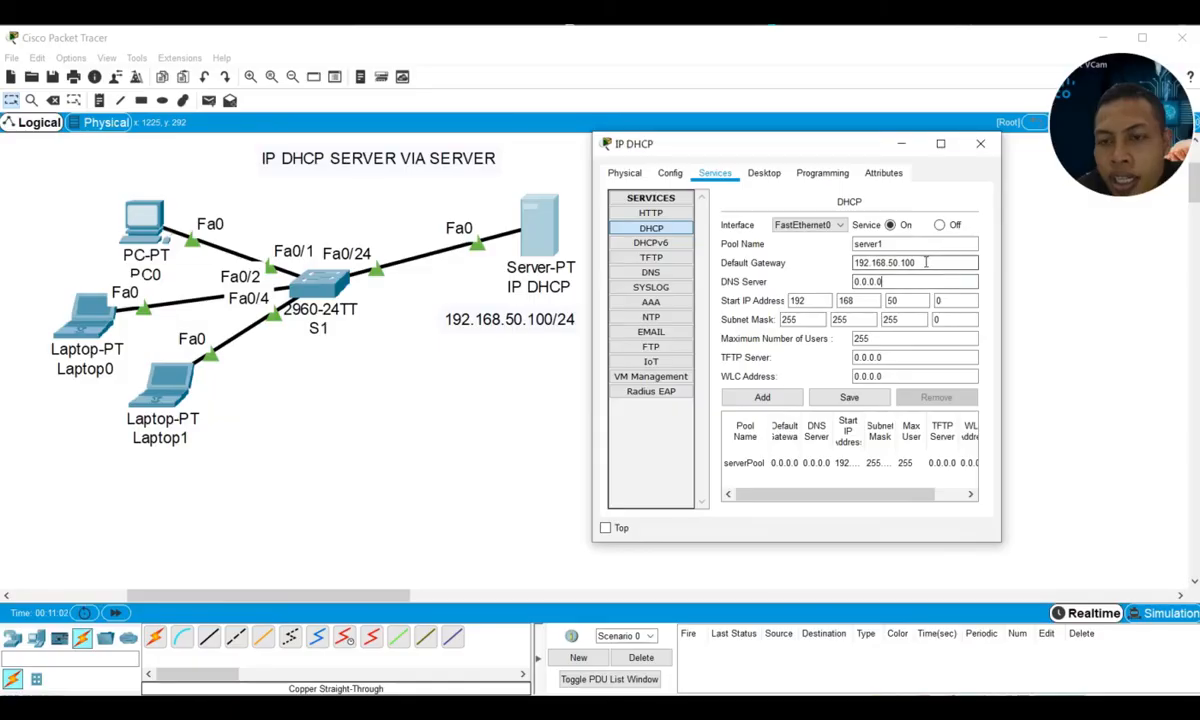
left_click_drag(926, 262, 856, 263)
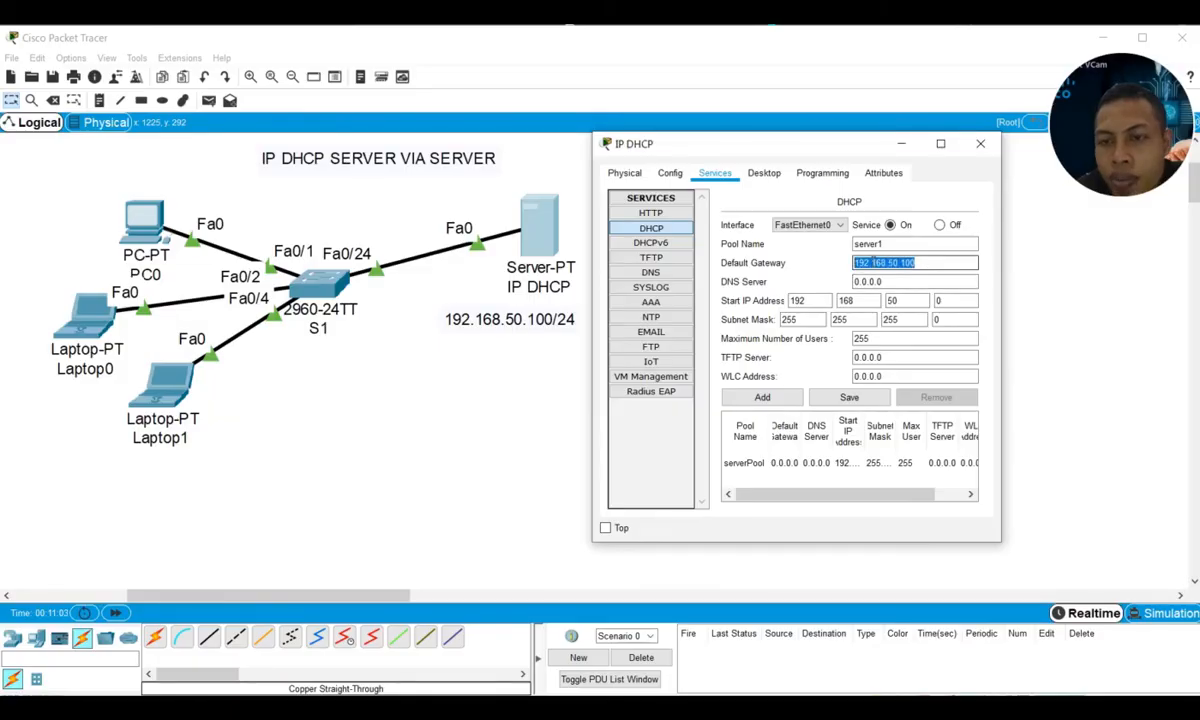
right_click(874, 264)
left_click(914, 326)
key("Tab")
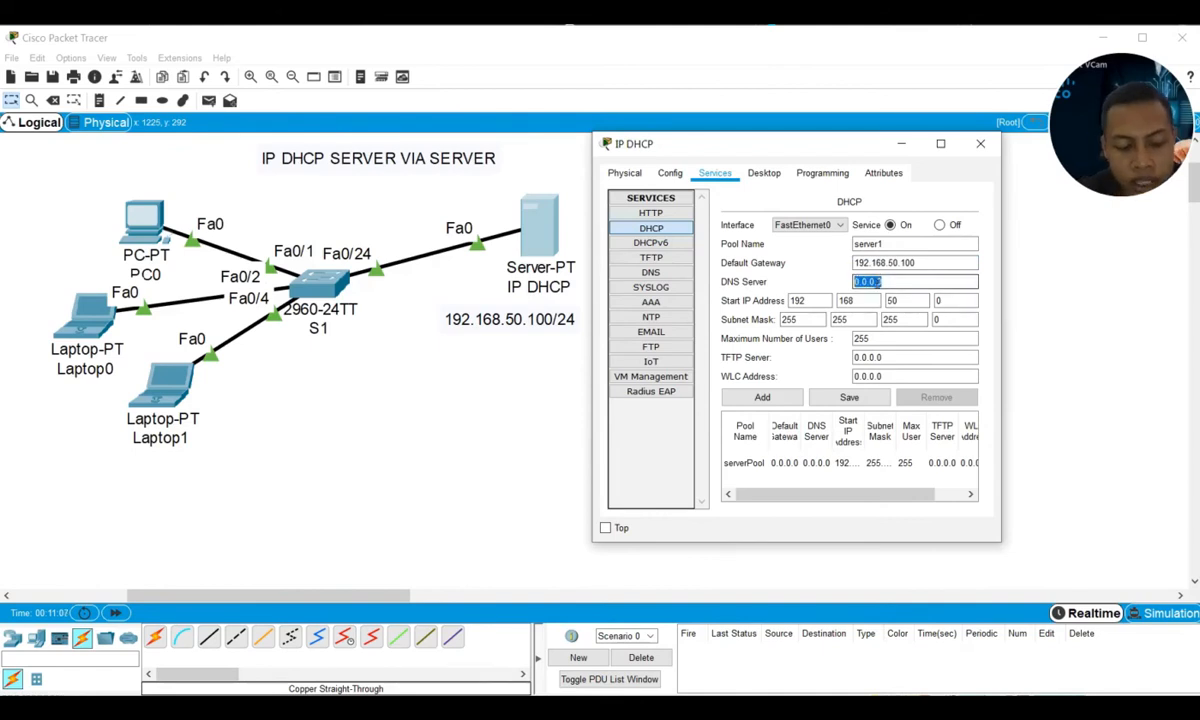
key("ctrl+v")
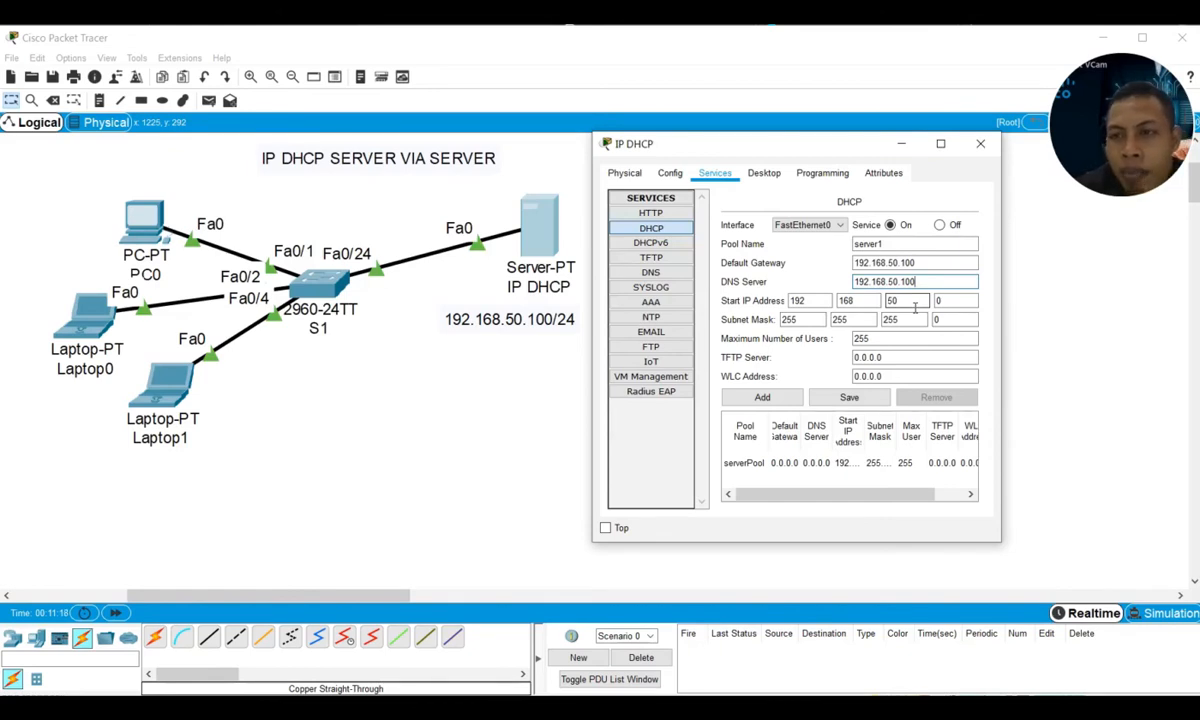
- Set the last octet of the DHCP pool's start IP address to 20, giving 192.168.50.20
key("Tab")
key("Tab")
key("Tab")
key("Tab")
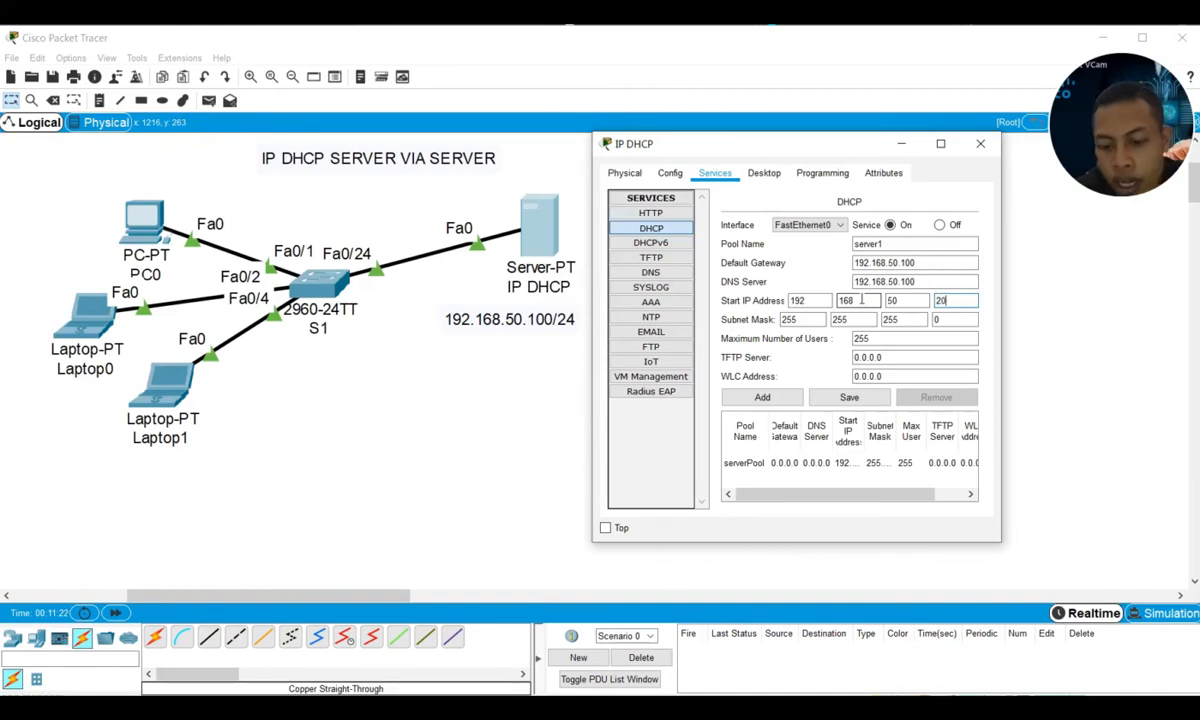
type("20")
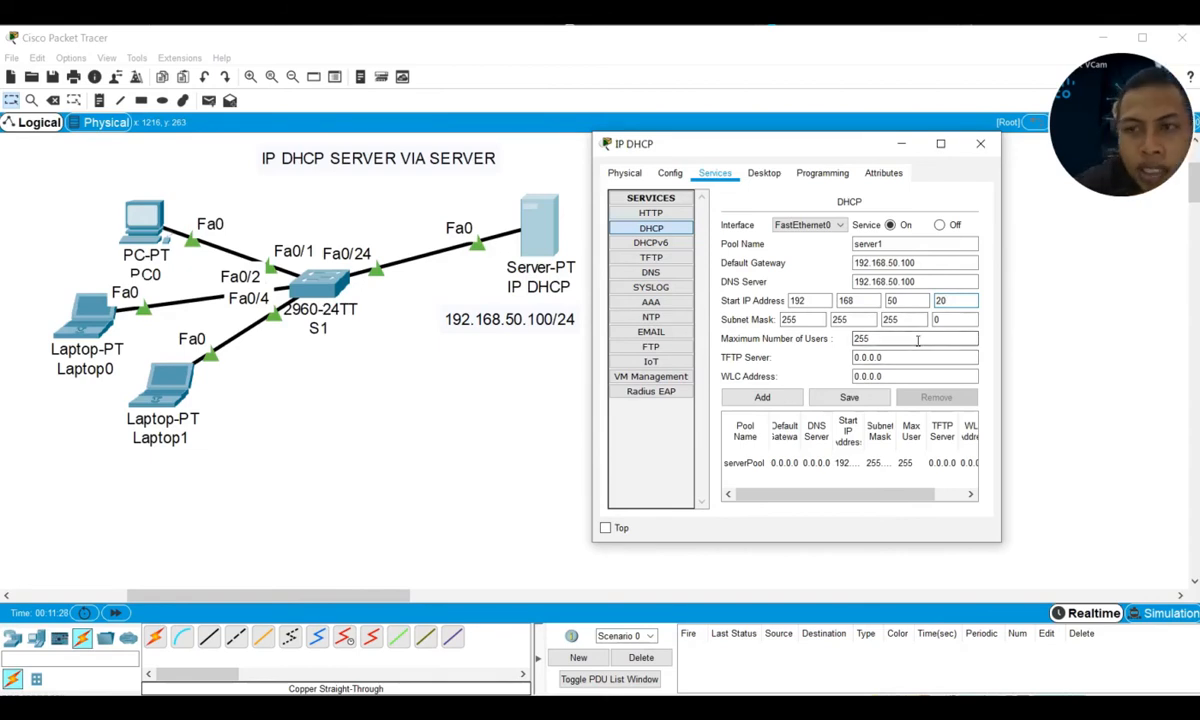
- Save the entered settings as a separate DHCP pool named server1 alongside the default serverPool
double_click(891, 338)
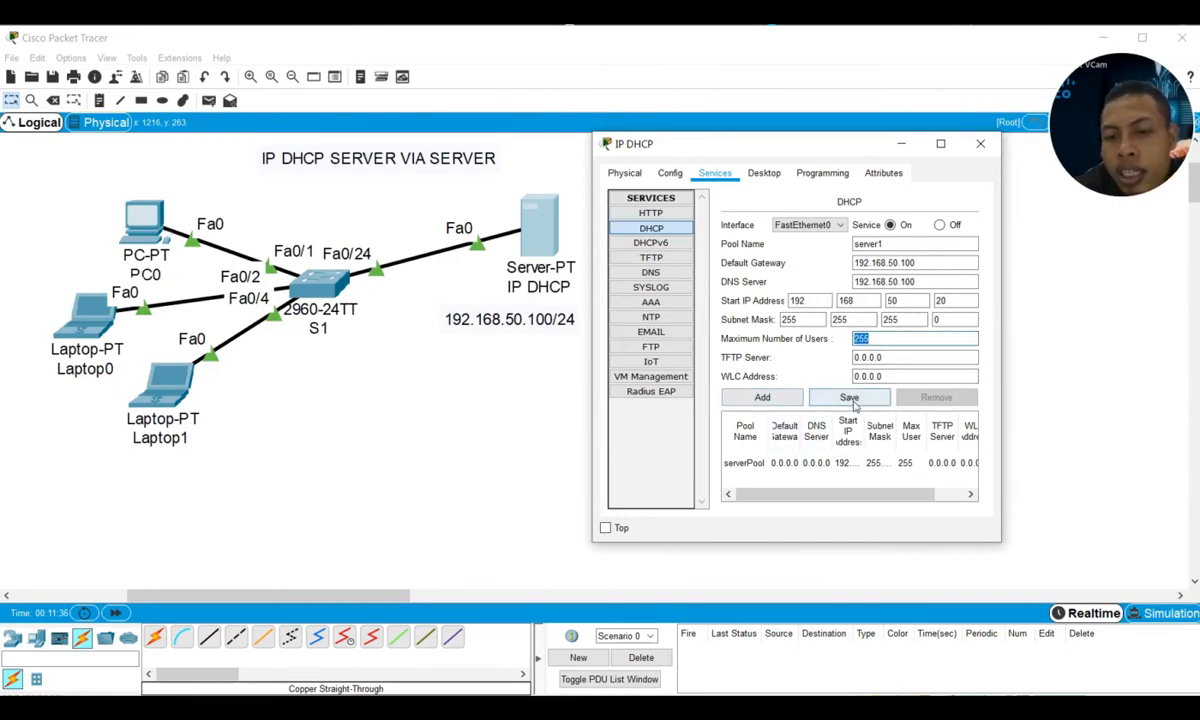
left_click(849, 399)
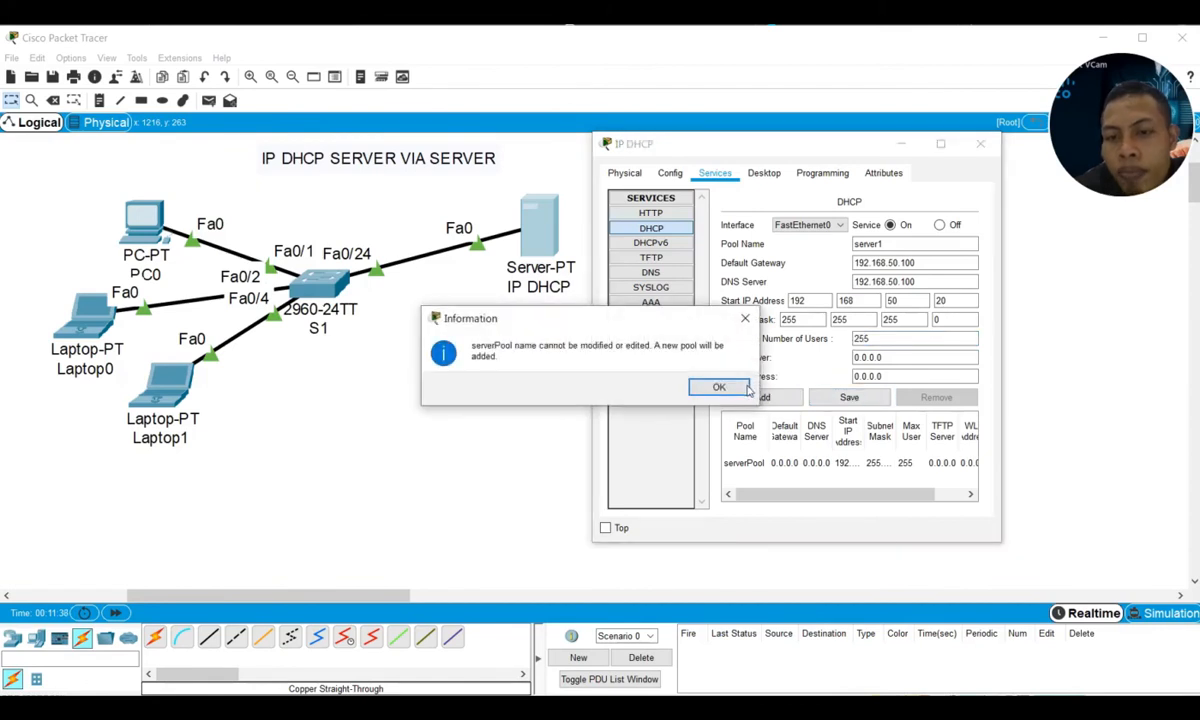
left_click(737, 389)
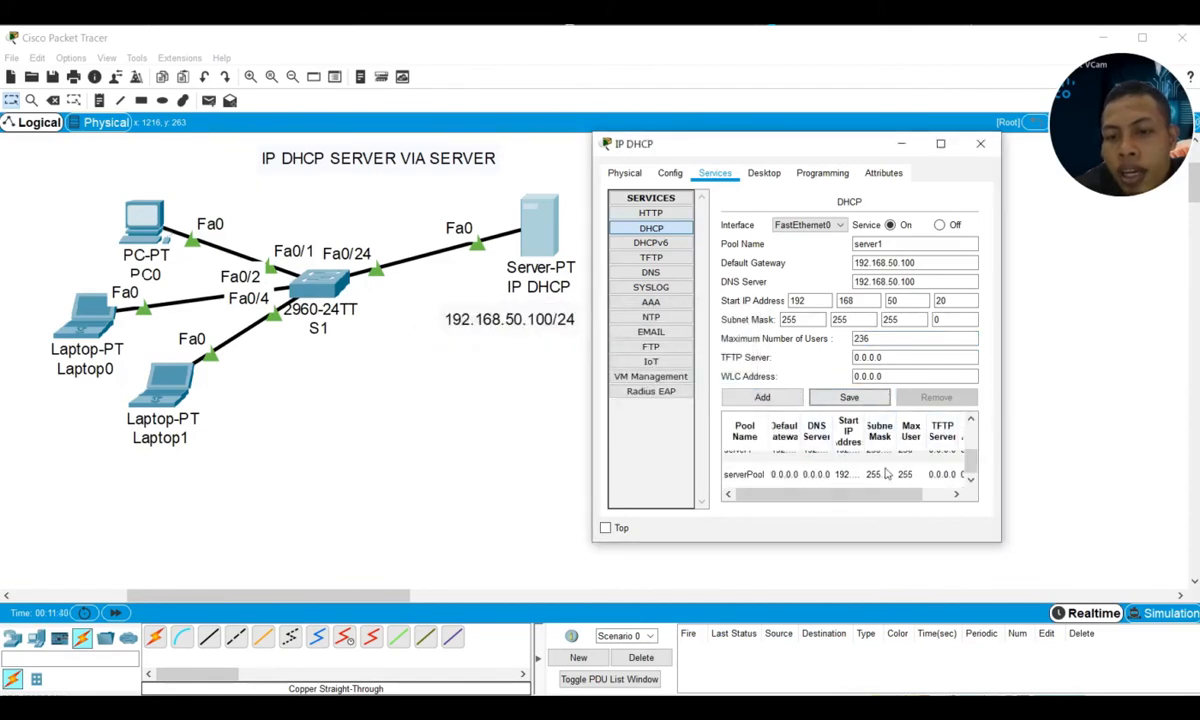
scroll(830, 470, "up", 1)
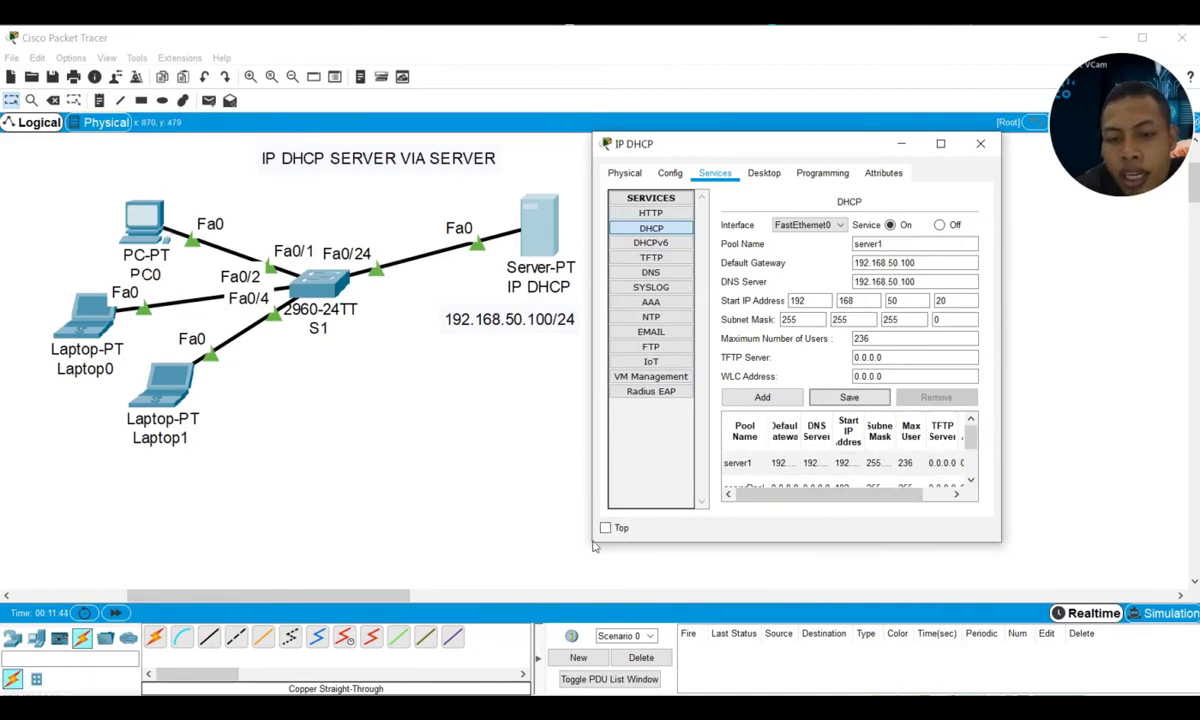
- Enlarge the server's window and compare the stored settings of the serverPool and server1 DHCP pools
left_click_drag(587, 546, 436, 568)
left_click(745, 489)
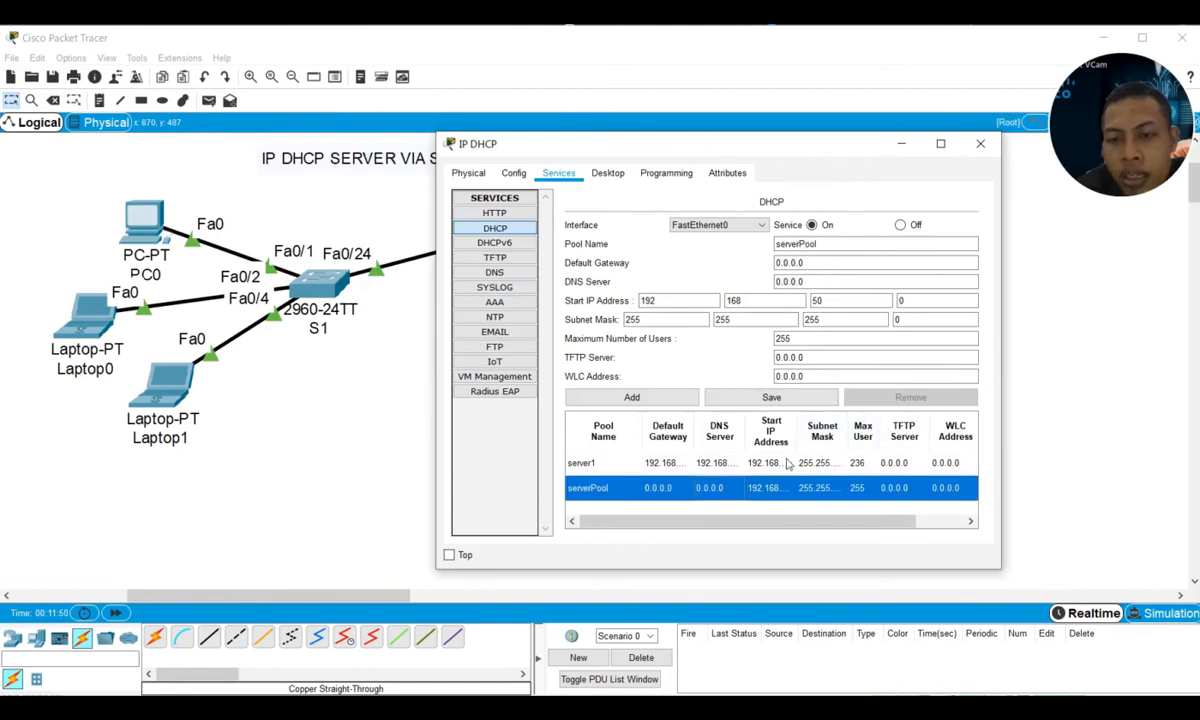
left_click(782, 464)
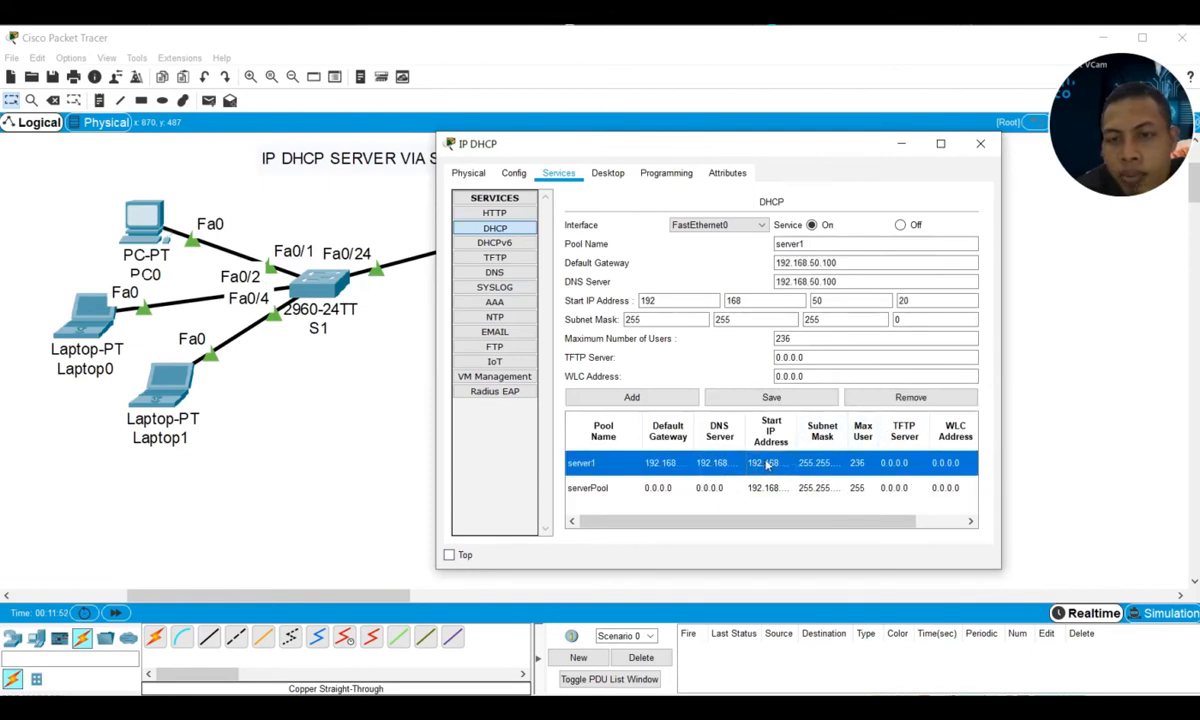
- Try switching the DHCP service off from serverPool, switch it back on from server1, and recheck both pools
left_click(764, 487)
left_click(915, 224)
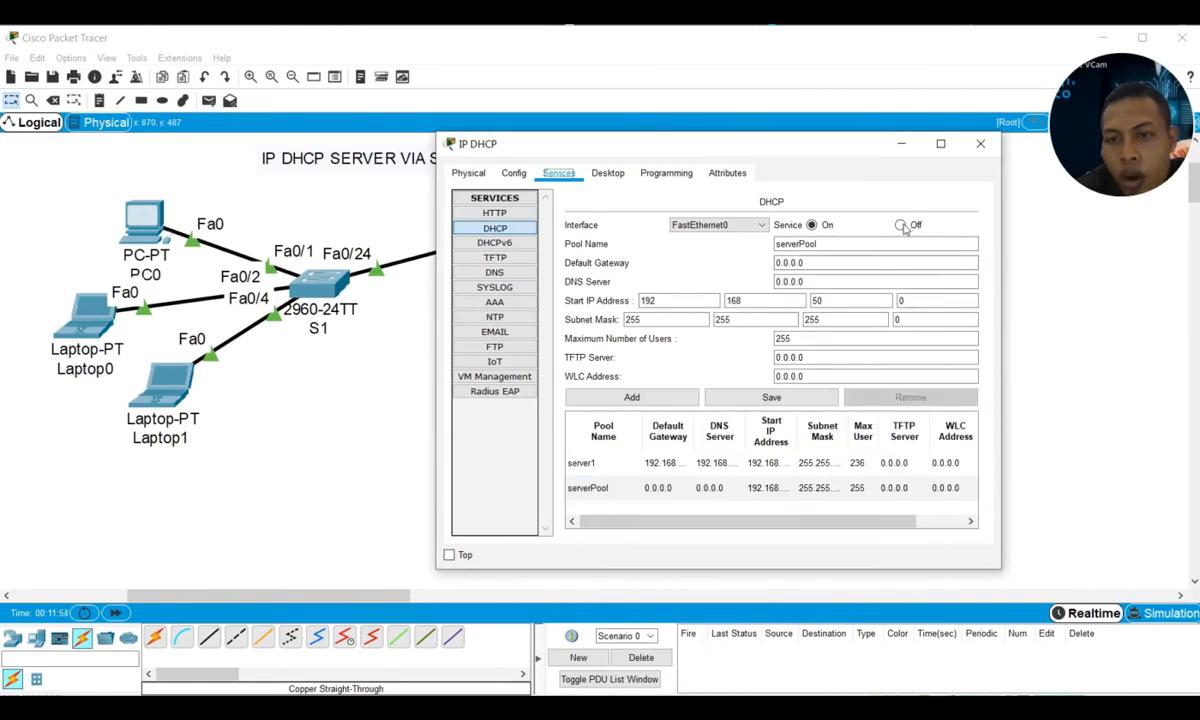
left_click(716, 463)
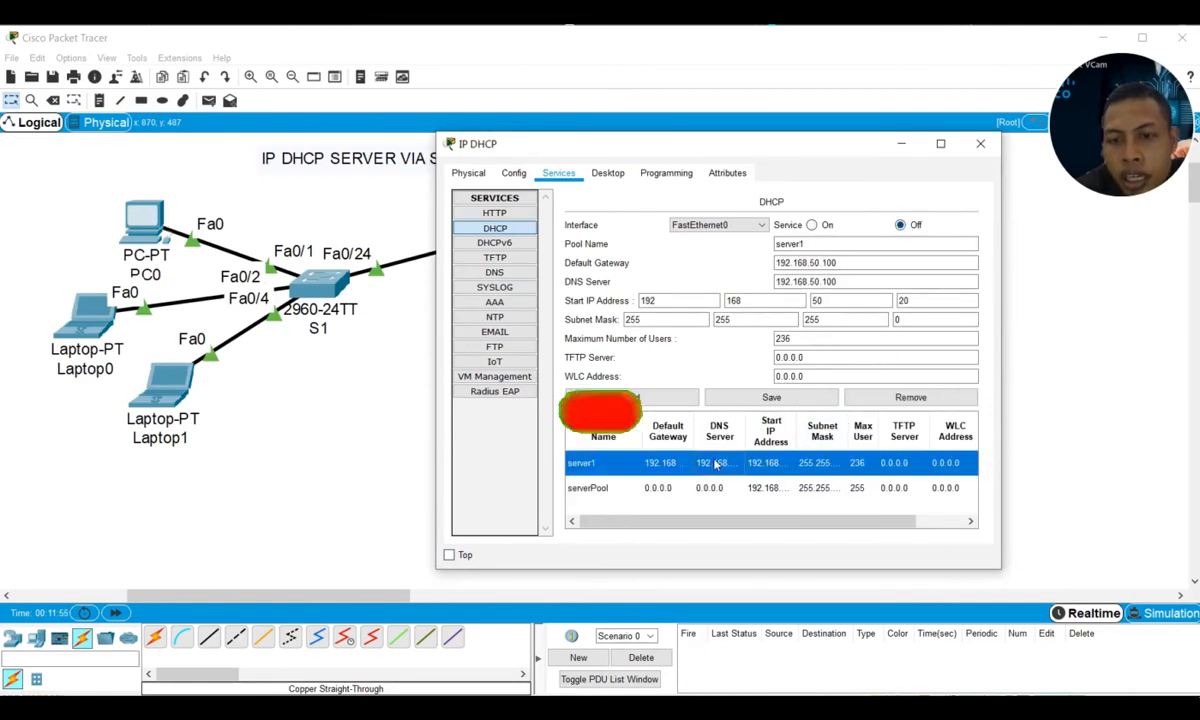
left_click(818, 227)
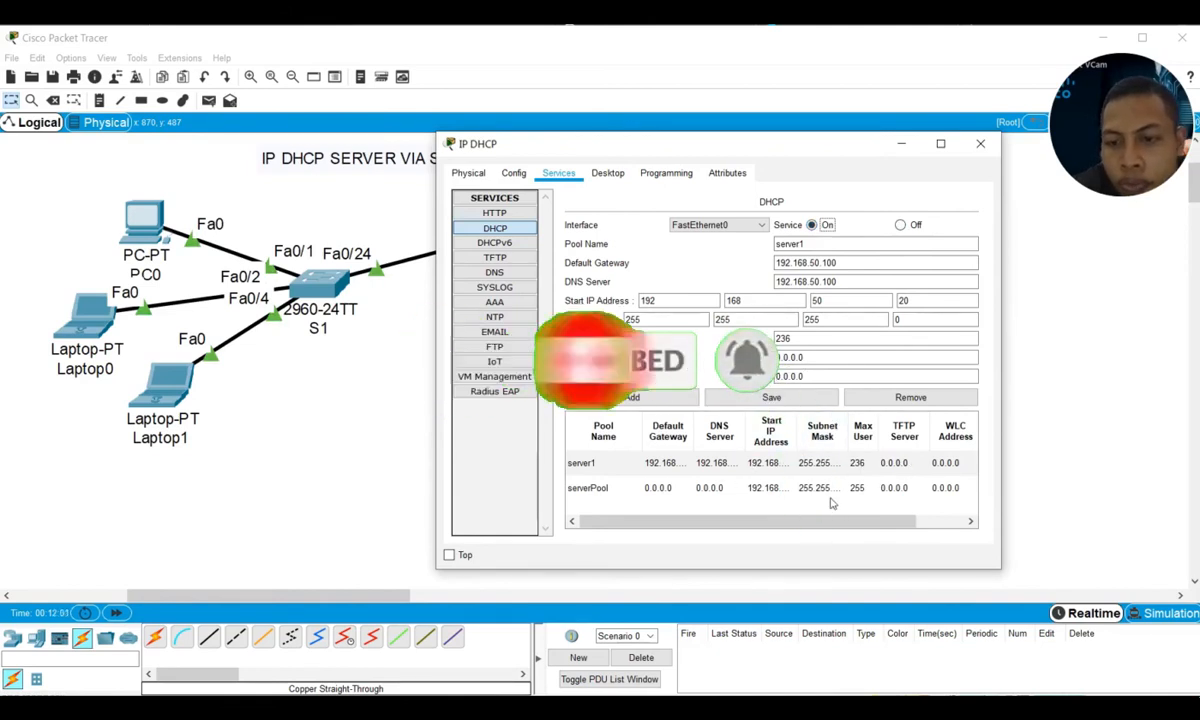
left_click(834, 488)
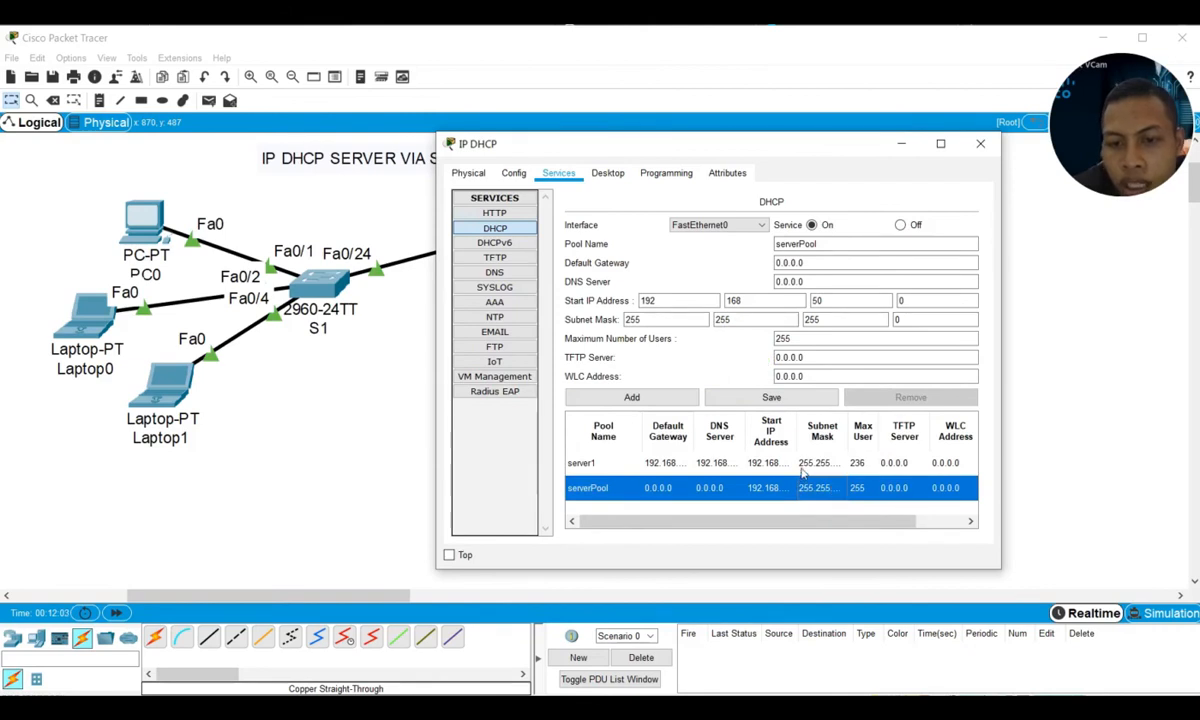
left_click(803, 465)
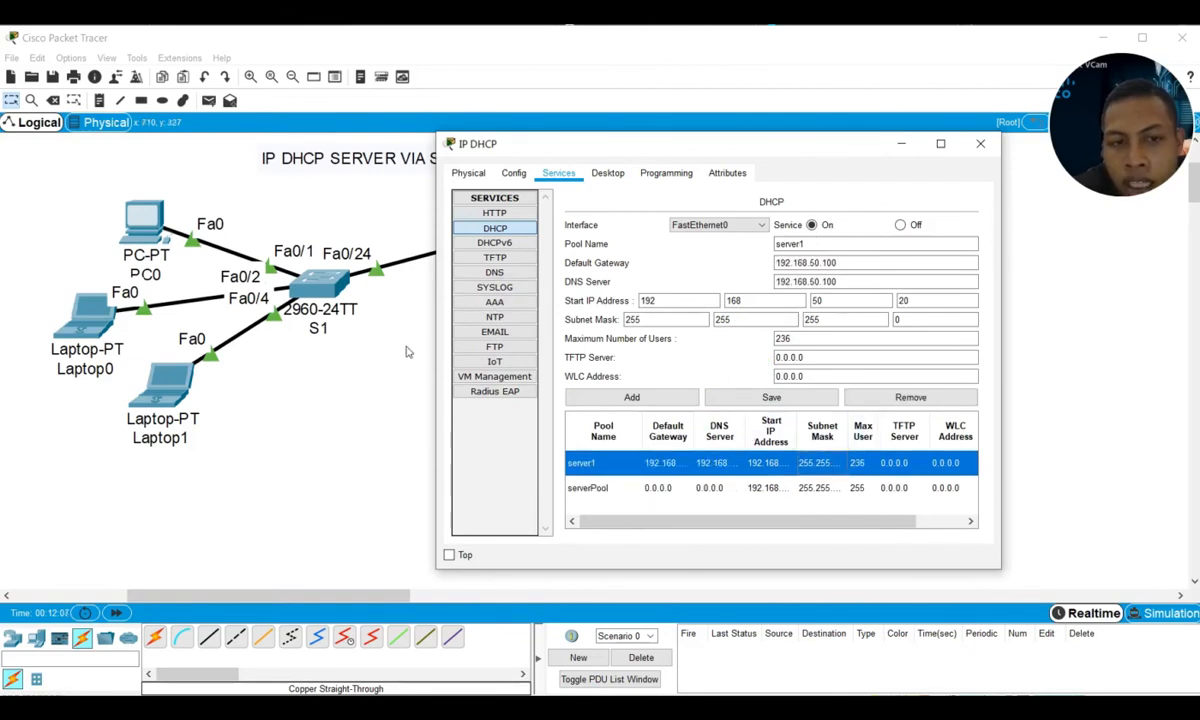
- Switch PC0's FastEthernet0 IP configuration to DHCP so it requests an address from the server
left_click(350, 392)
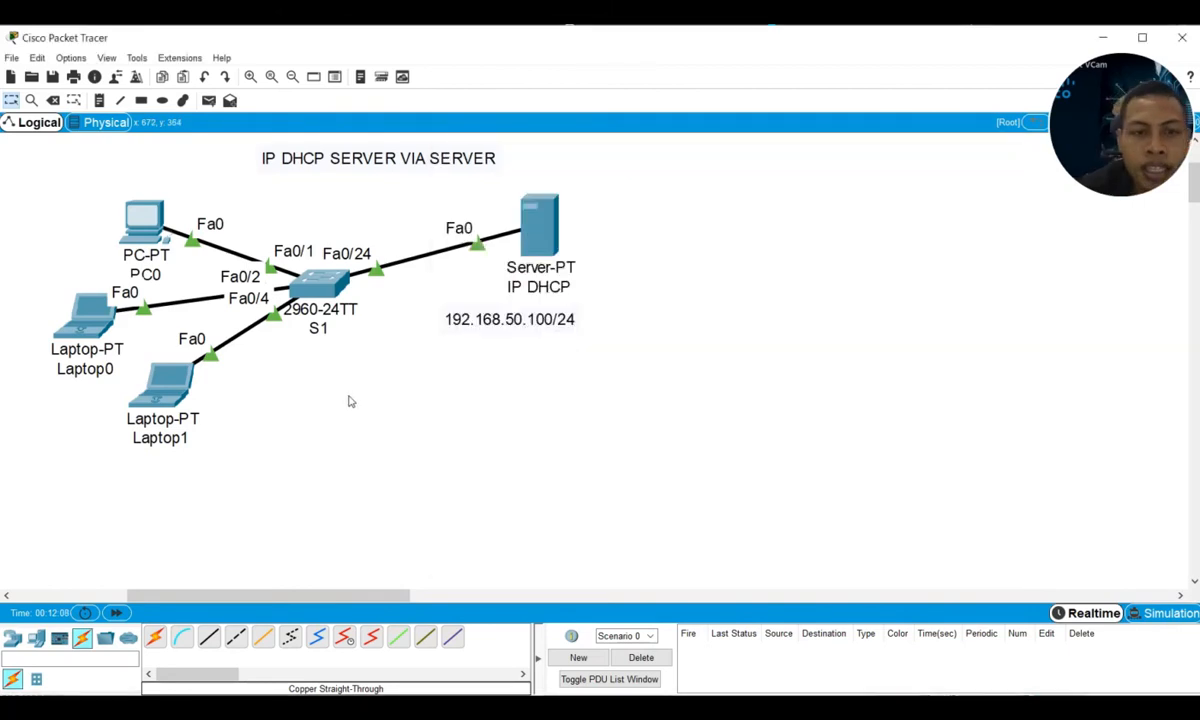
left_click(139, 219)
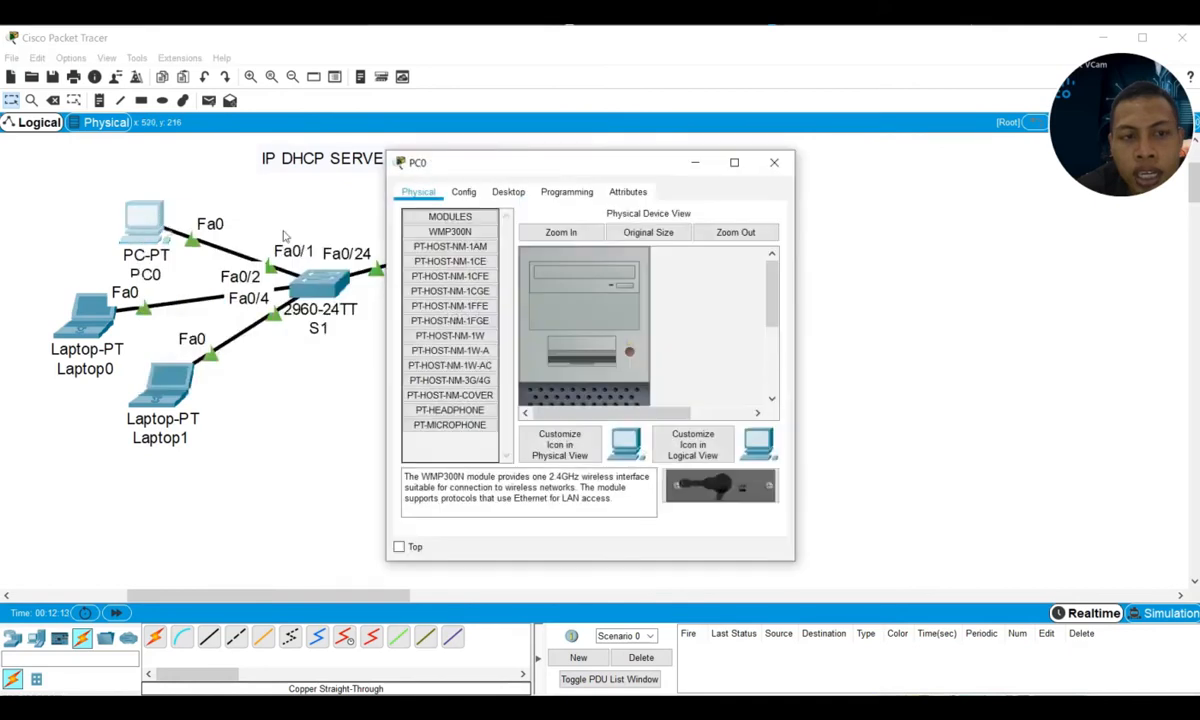
left_click(509, 194)
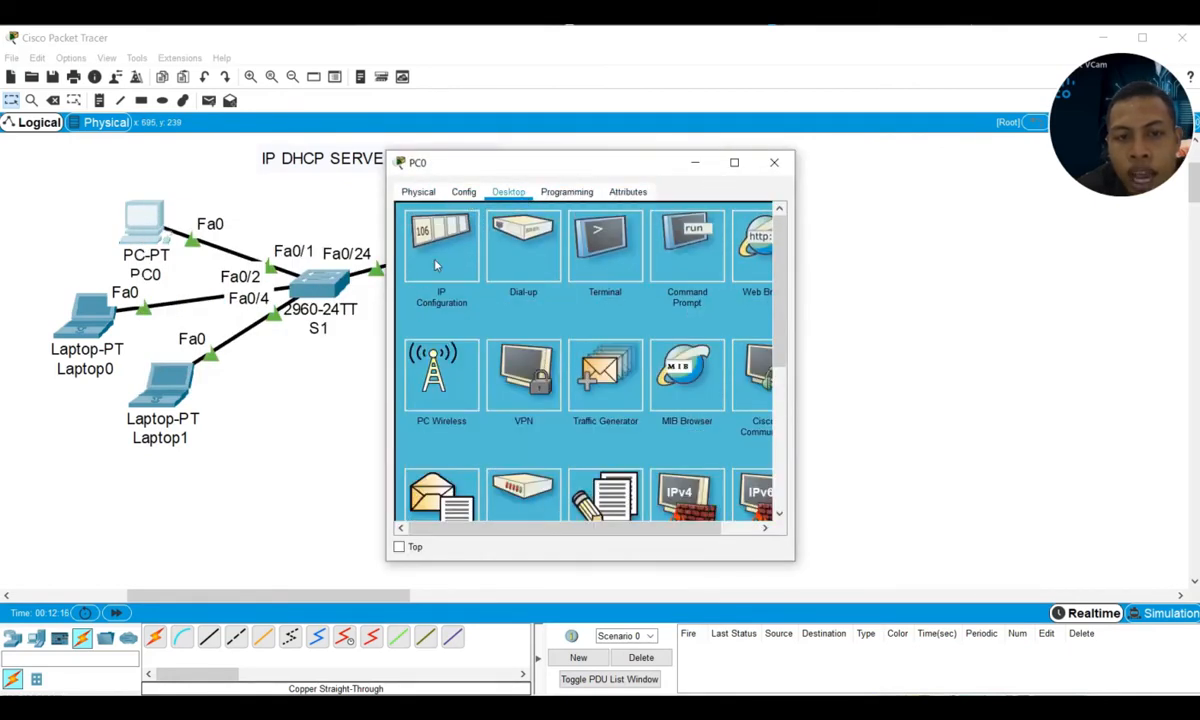
left_click(435, 265)
left_click(413, 271)
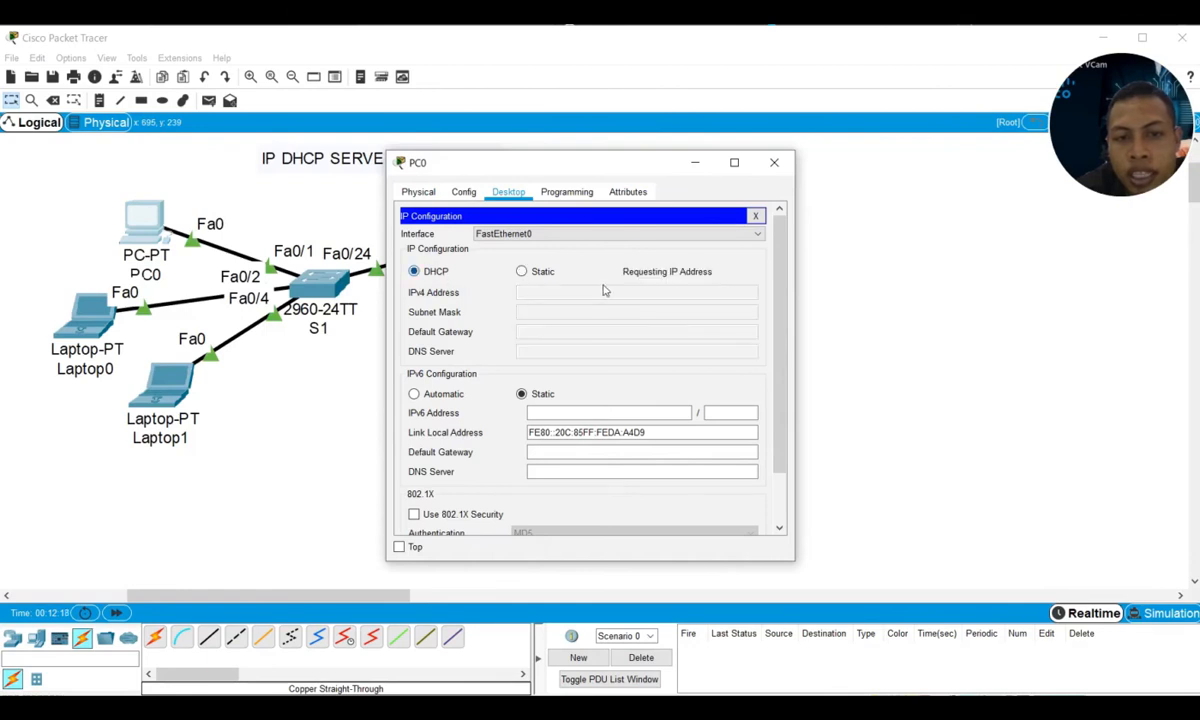
left_click_drag(586, 175, 787, 167)
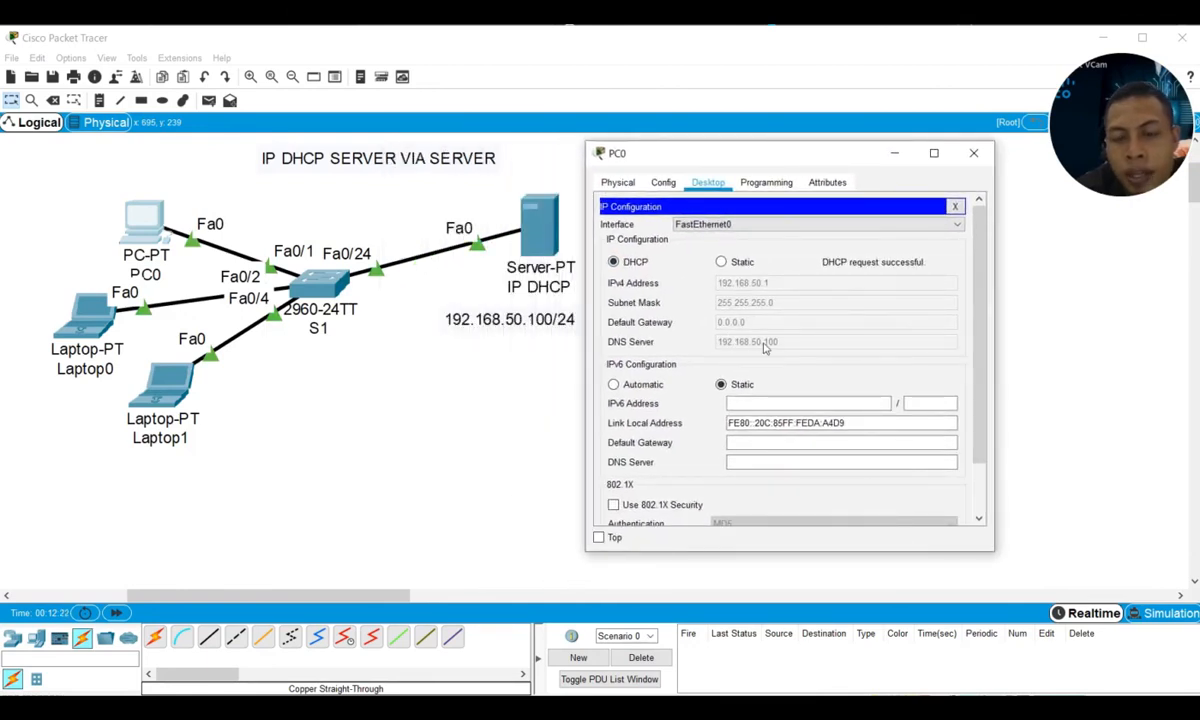
- Review the gateway, start address and subnet mask settings of the server1 and serverPool DHCP pools on the server
left_click(541, 224)
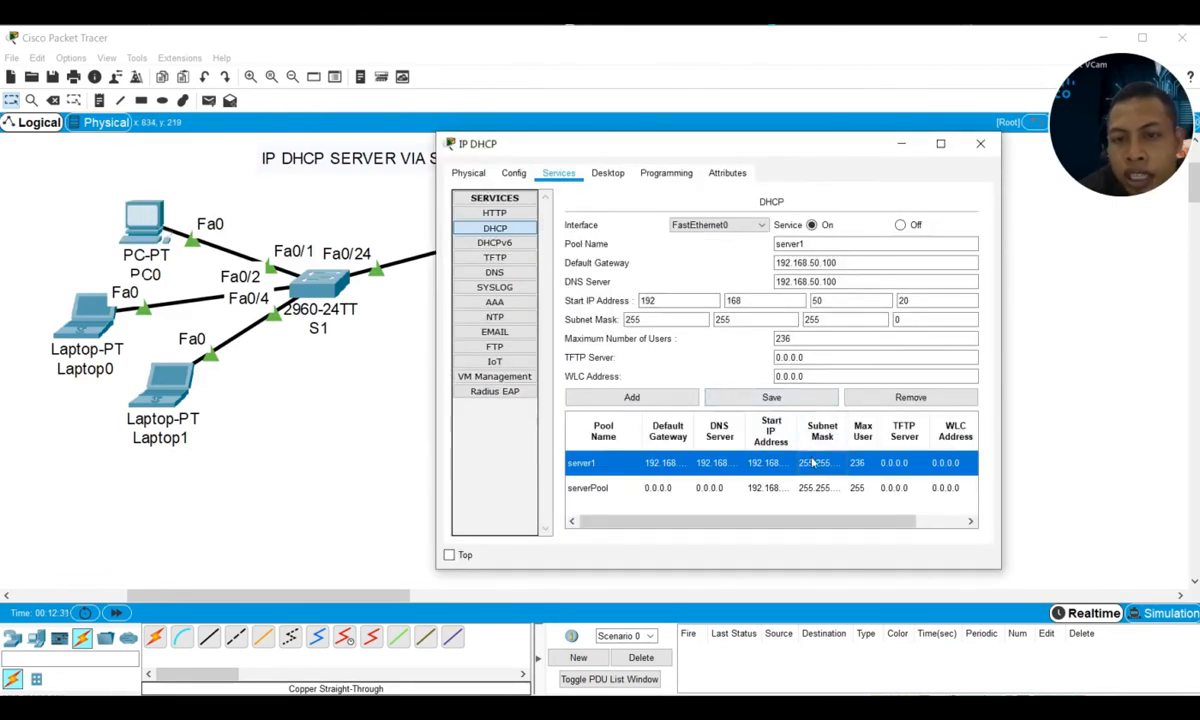
left_click(829, 262)
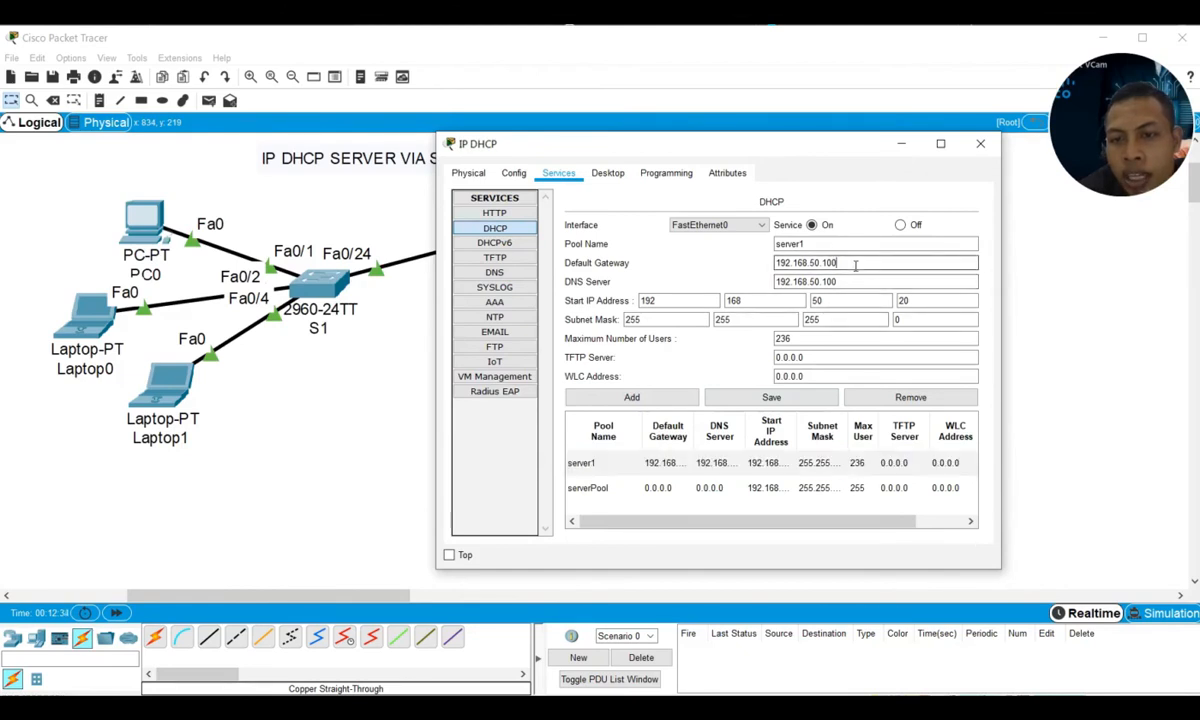
left_click(758, 488)
left_click(766, 464)
left_click(827, 320)
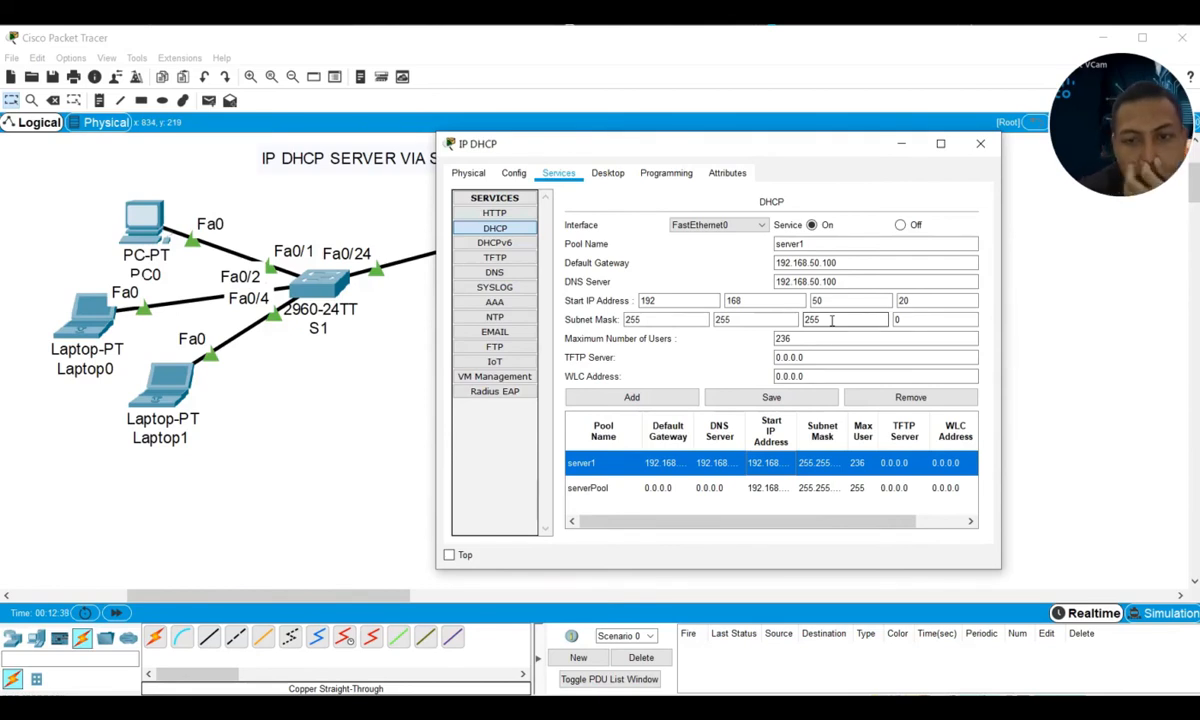
left_click(866, 246)
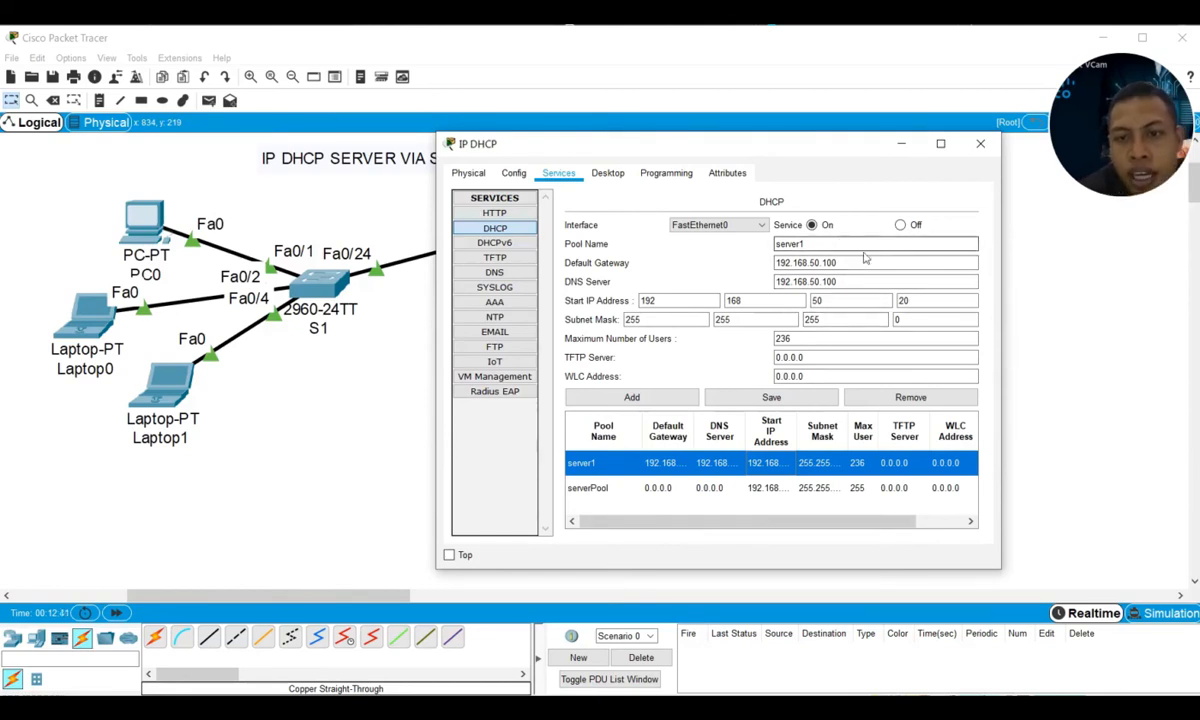
left_click(975, 145)
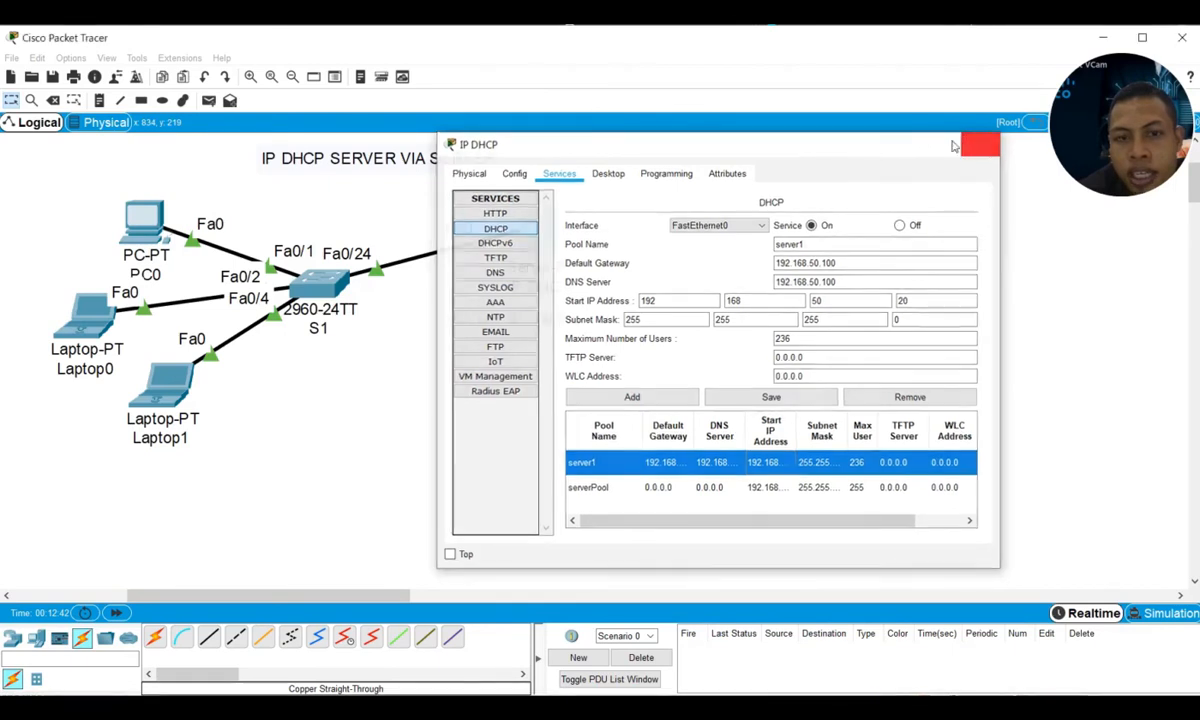
- Switch Laptop0's FastEthernet0 IP configuration to DHCP and close its device window
left_click(86, 308)
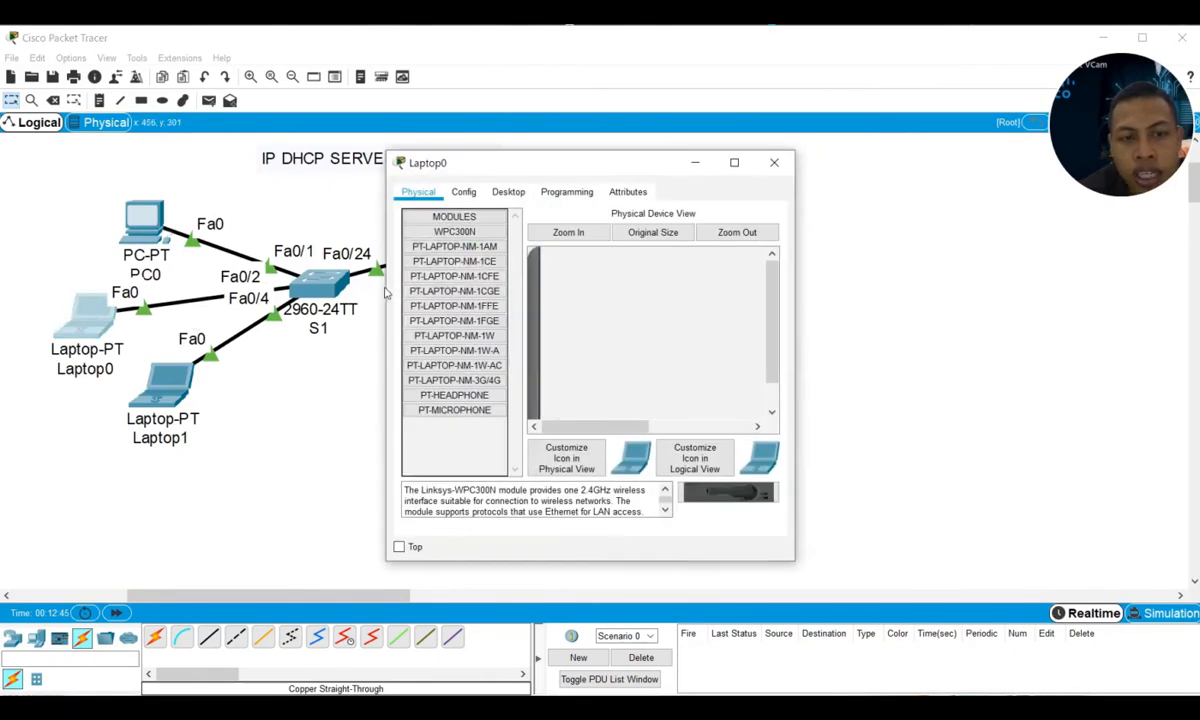
left_click(508, 193)
left_click(440, 248)
left_click(438, 272)
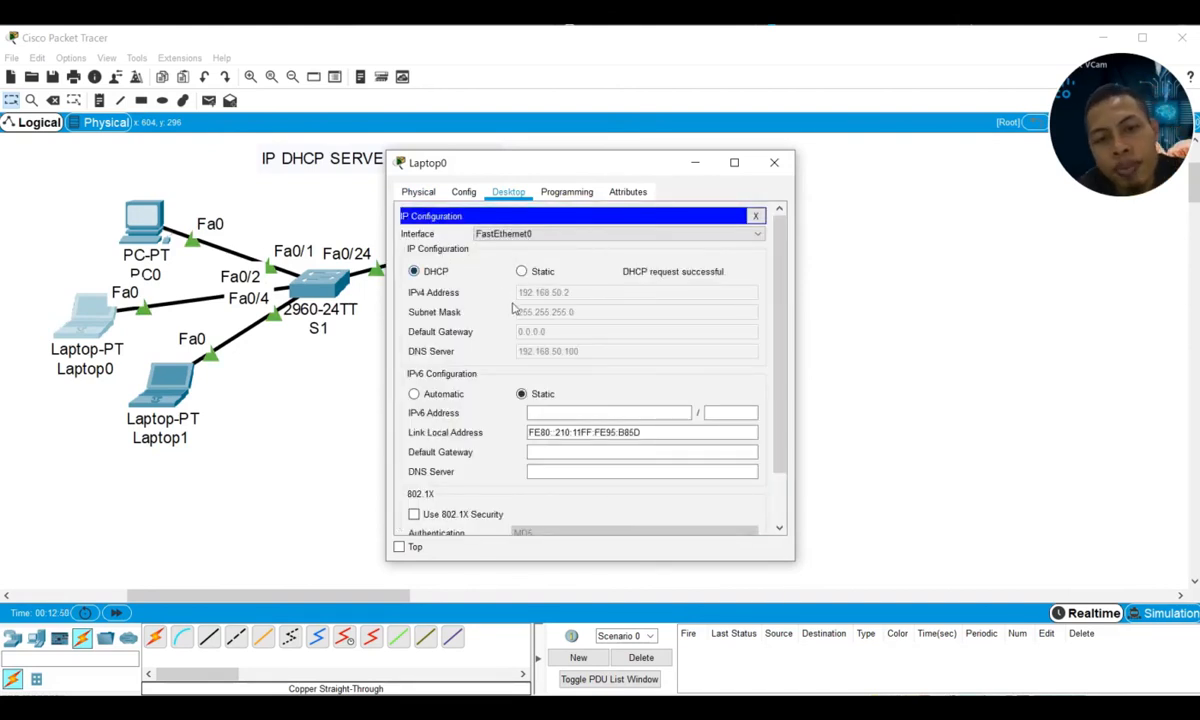
left_click(779, 167)
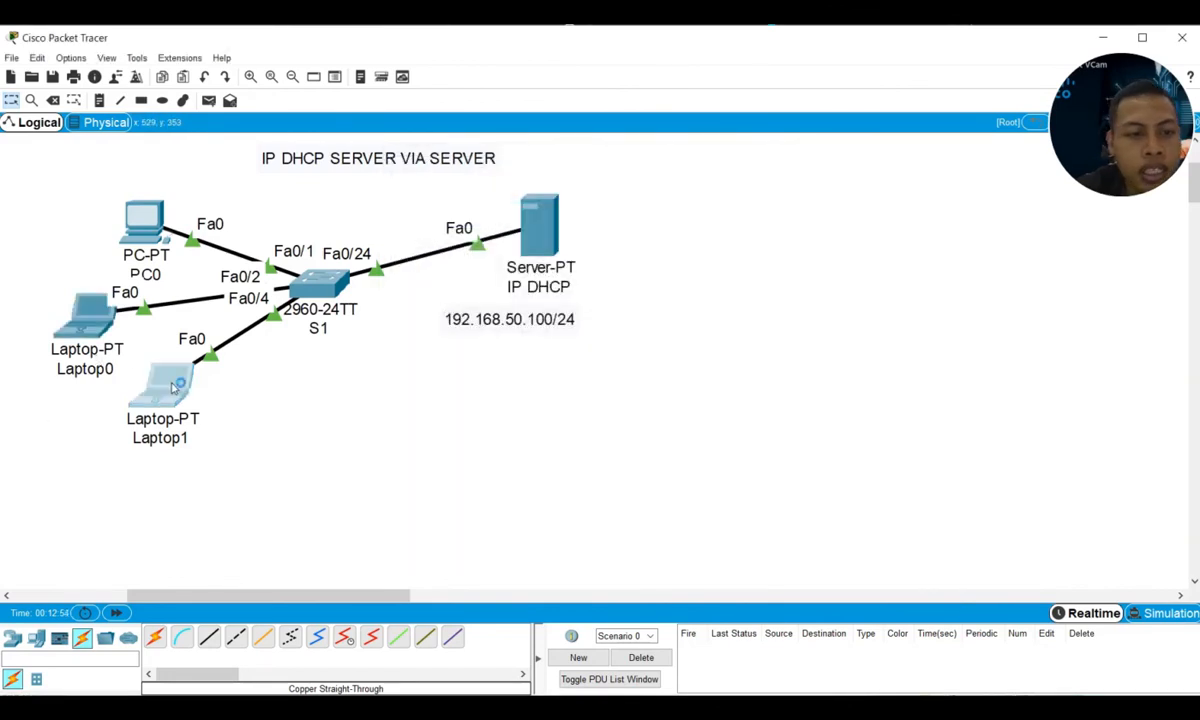
- Switch Laptop1's FastEthernet0 IP configuration to DHCP and close its device window
left_click(168, 385)
left_click(508, 191)
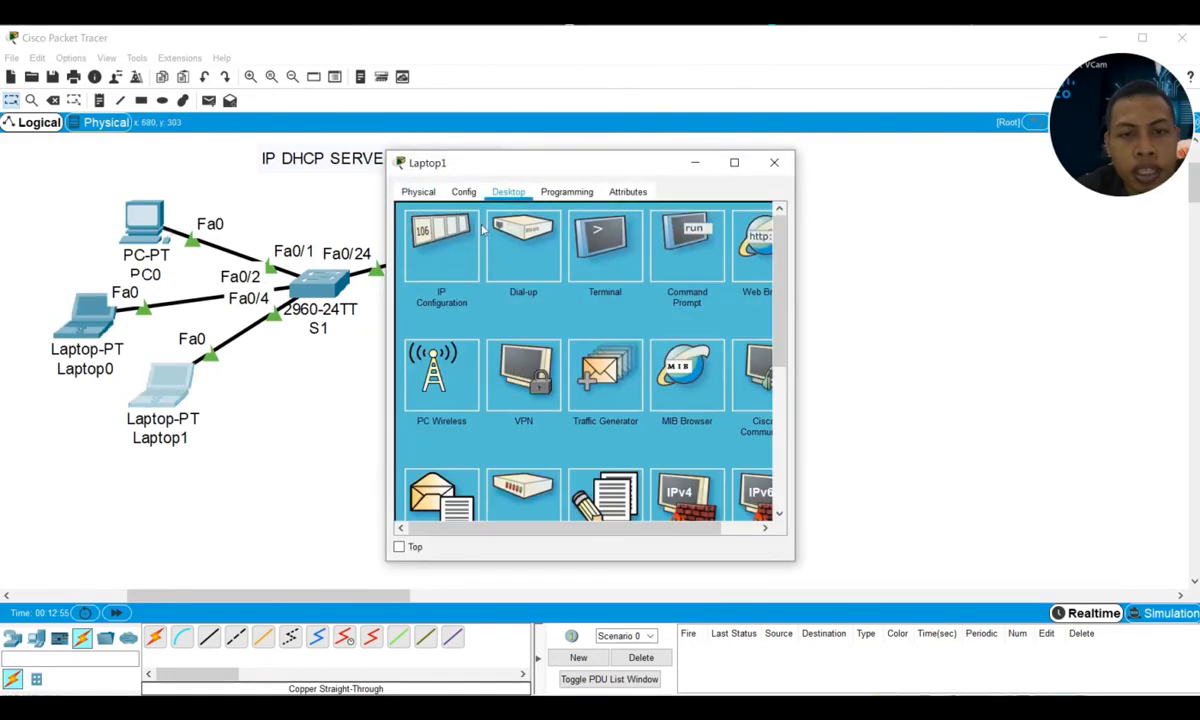
left_click(438, 270)
left_click(436, 272)
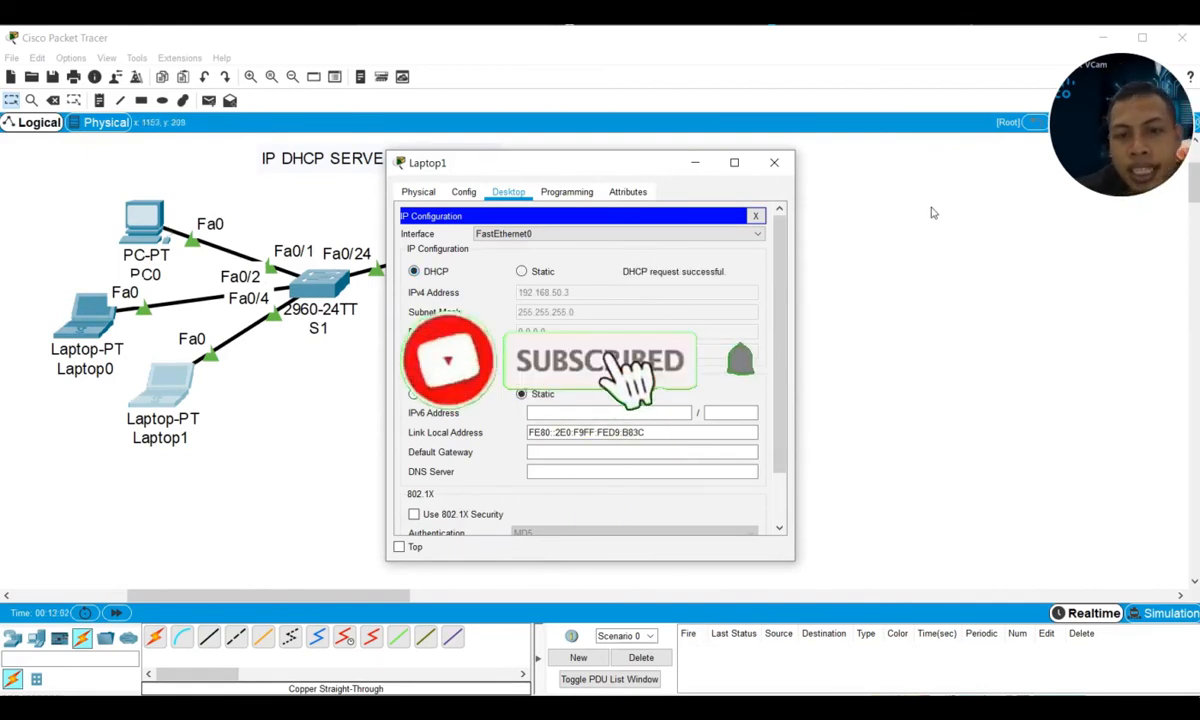
left_click(755, 218)
left_click(774, 162)
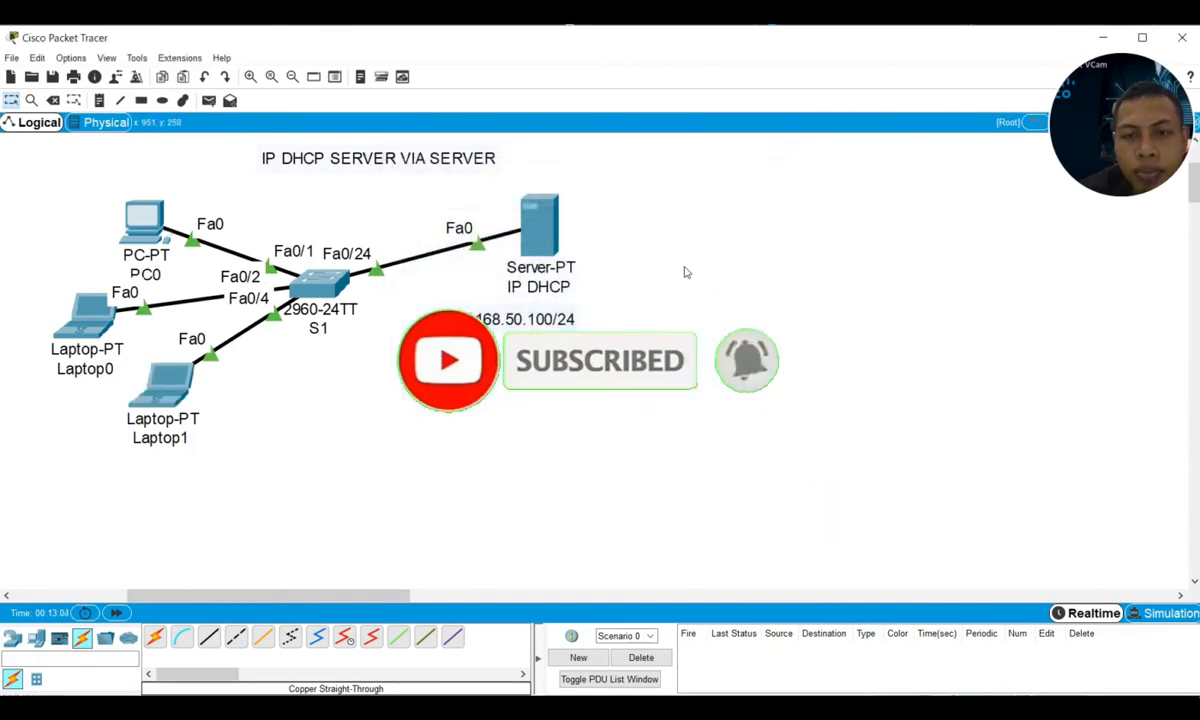
- Test connectivity by sending a simple PDU from PC0 to Laptop0 and another from the IP DHCP server to Laptop1
left_click(208, 100)
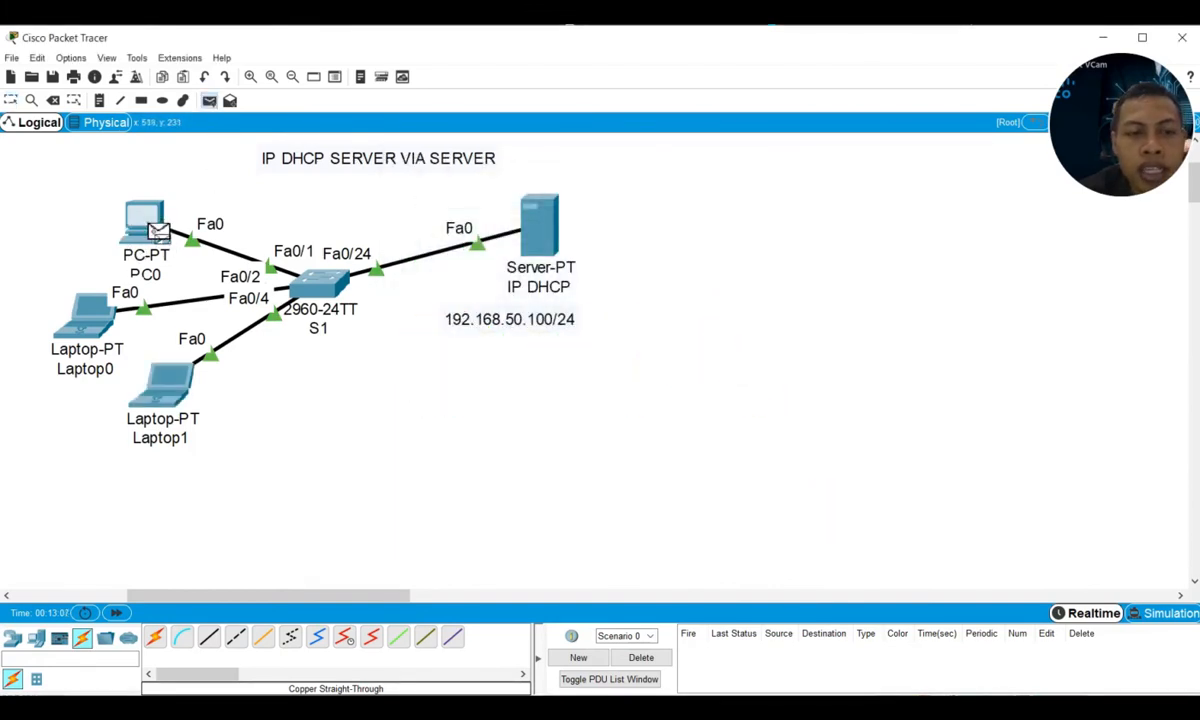
left_click(157, 229)
left_click(90, 312)
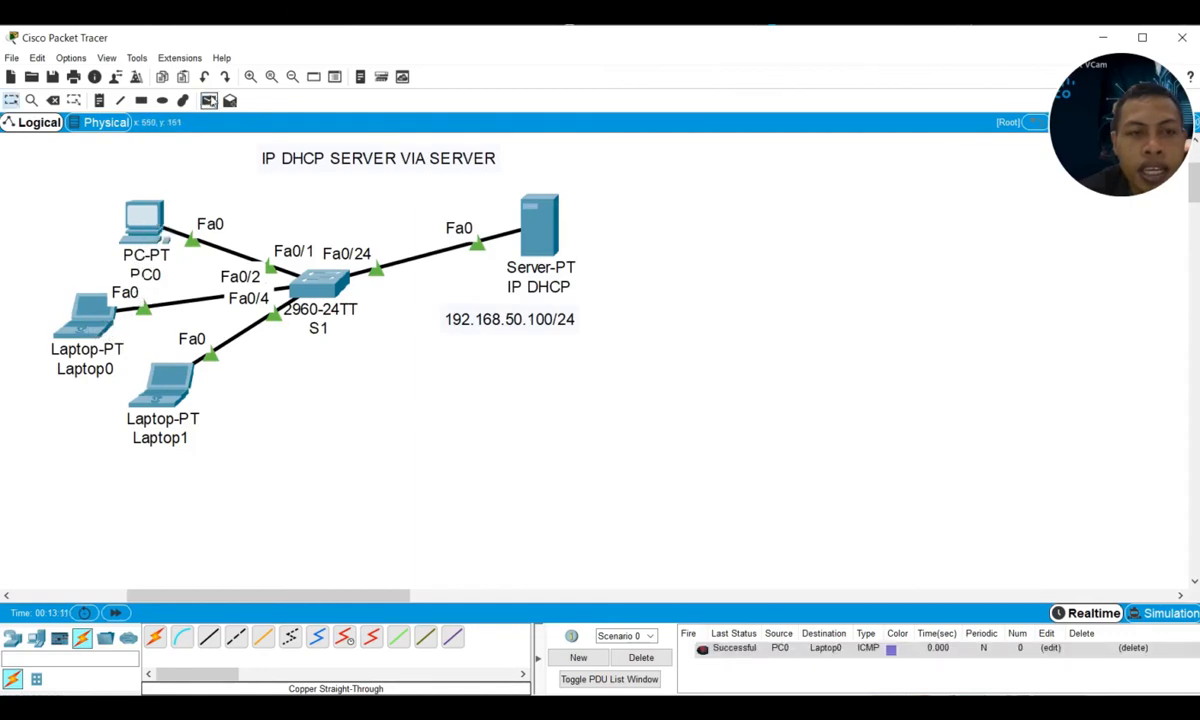
left_click(206, 99)
left_click(540, 215)
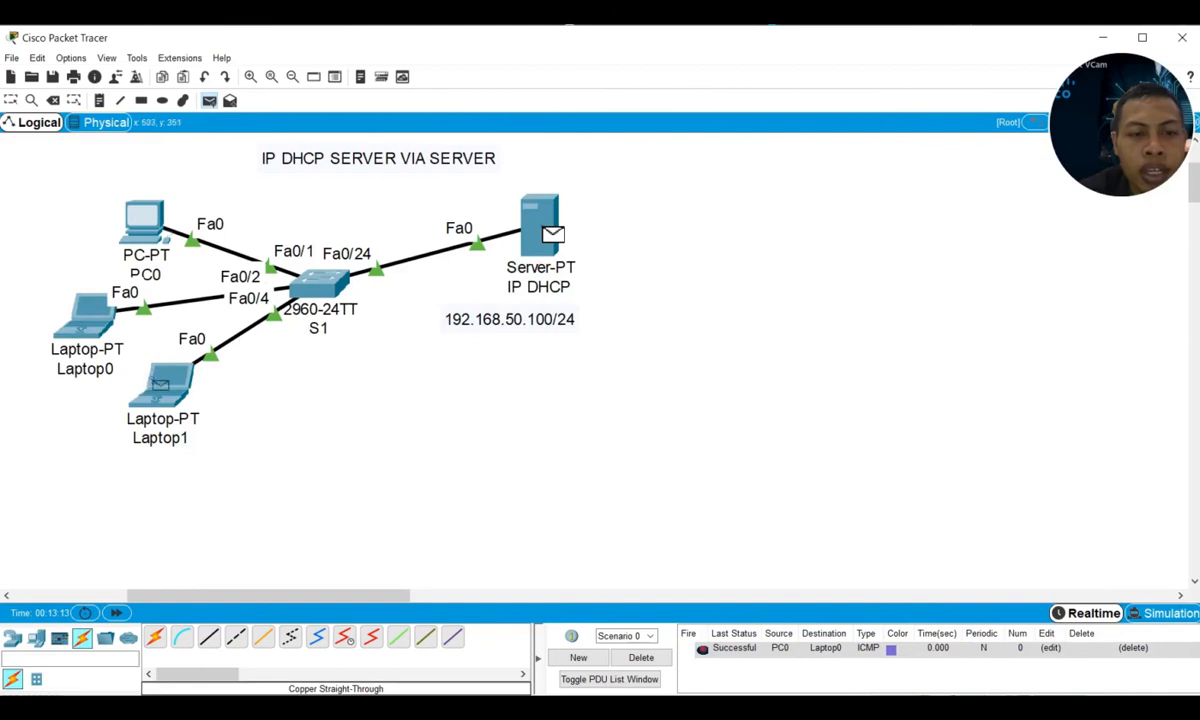
left_click(158, 375)
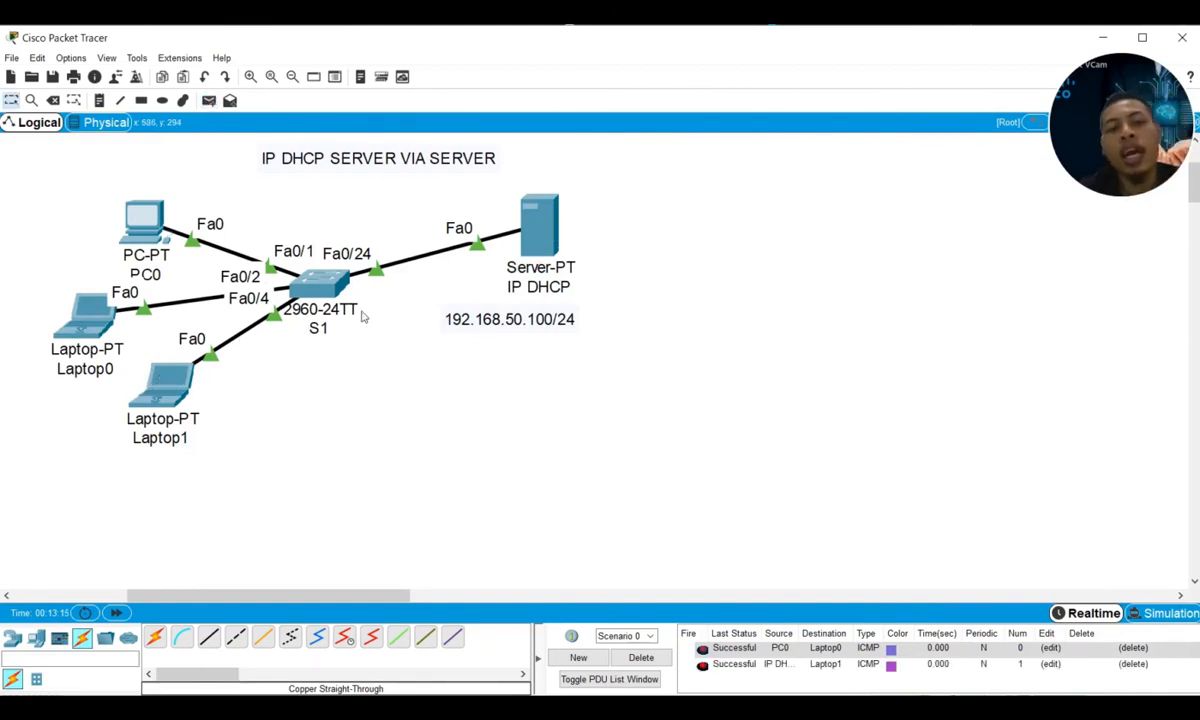